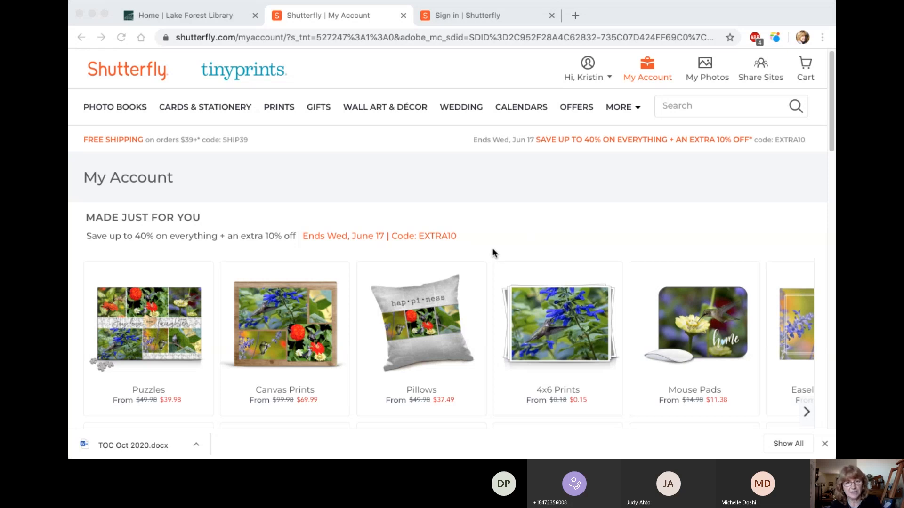
Step: Sign in to the Shutterfly account from the sign-in page with the already filled-in credentials
click(488, 17)
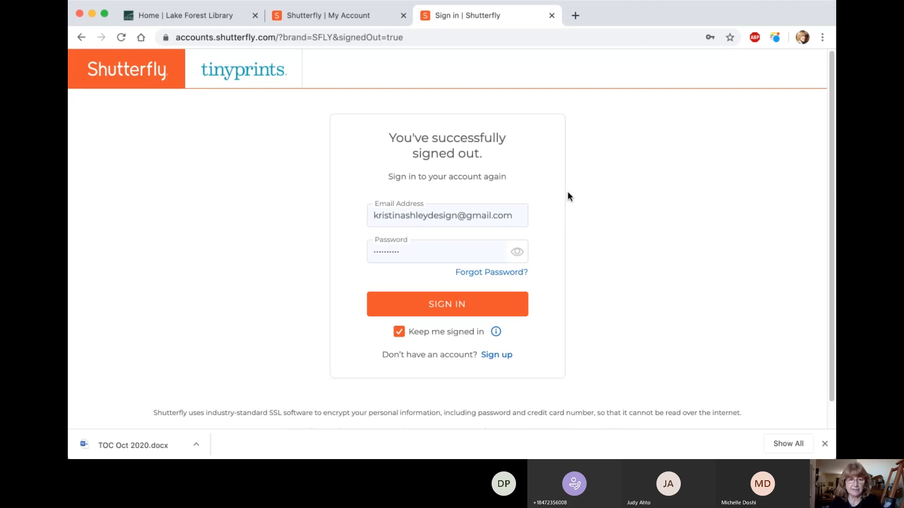
click(441, 305)
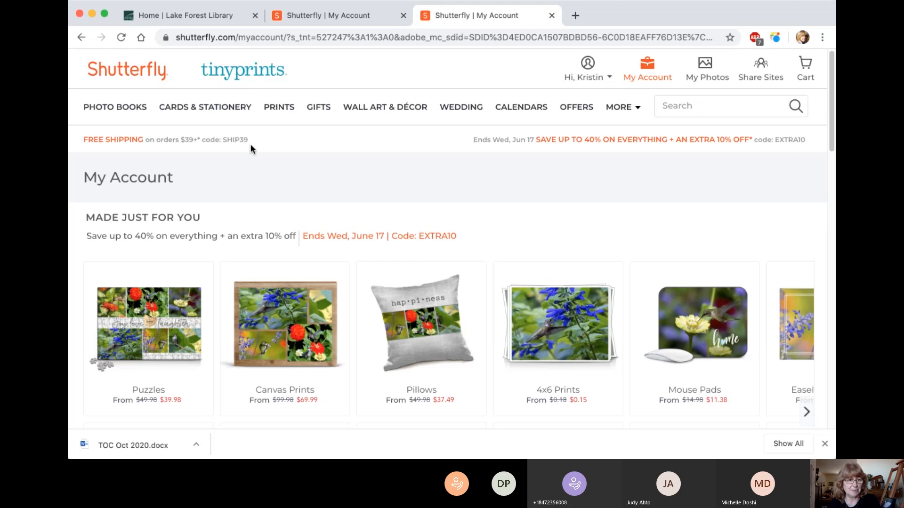
Step: Look over the product suggestions and category menus, and open the Photo Books page
mouse_move(205, 107)
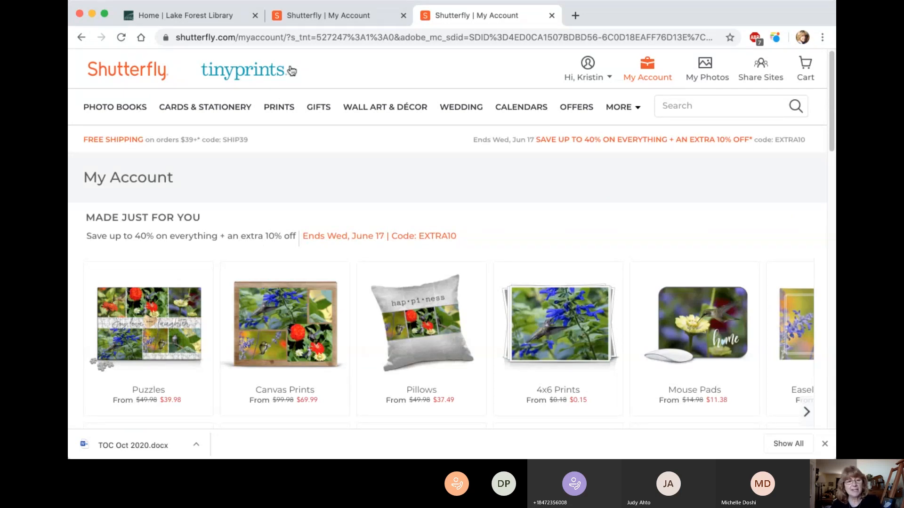
mouse_move(520, 106)
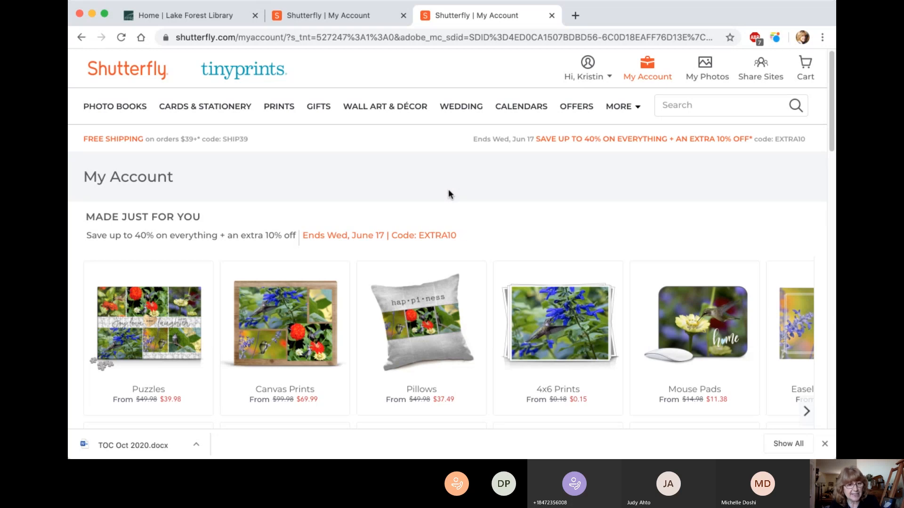
mouse_move(332, 301)
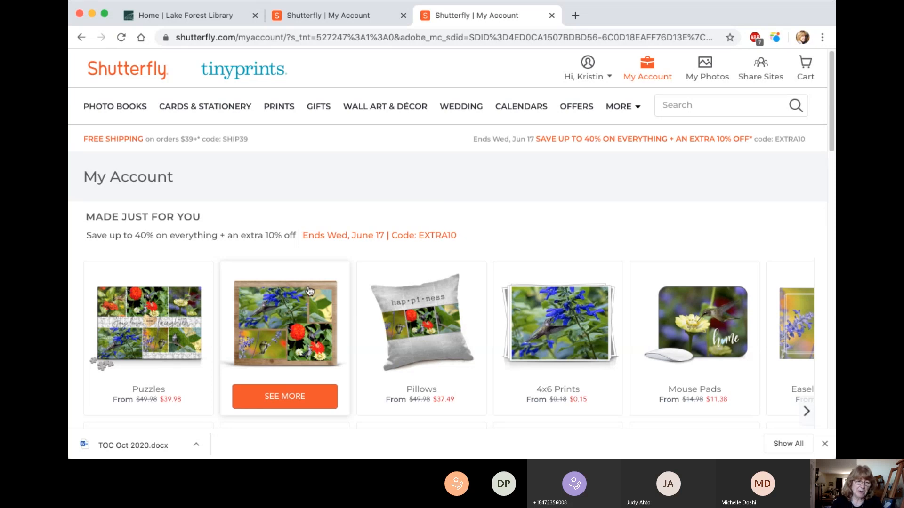
mouse_move(358, 271)
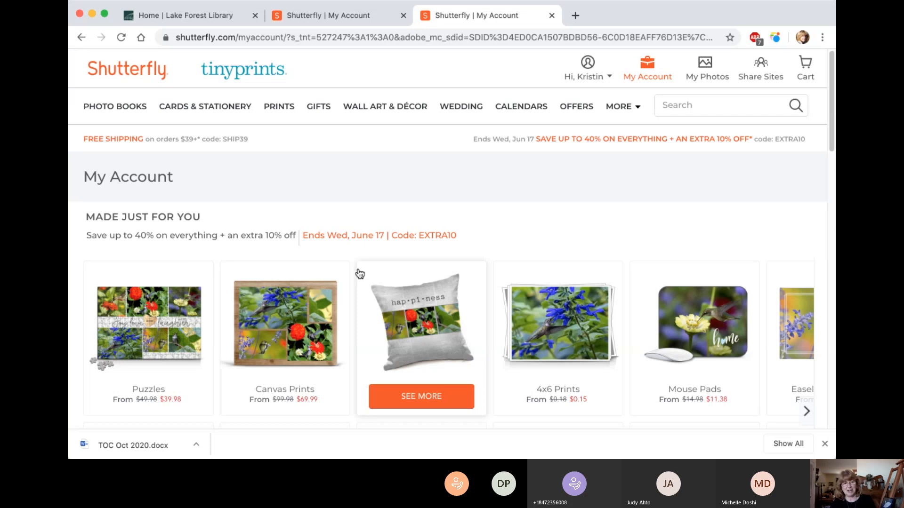
mouse_move(146, 299)
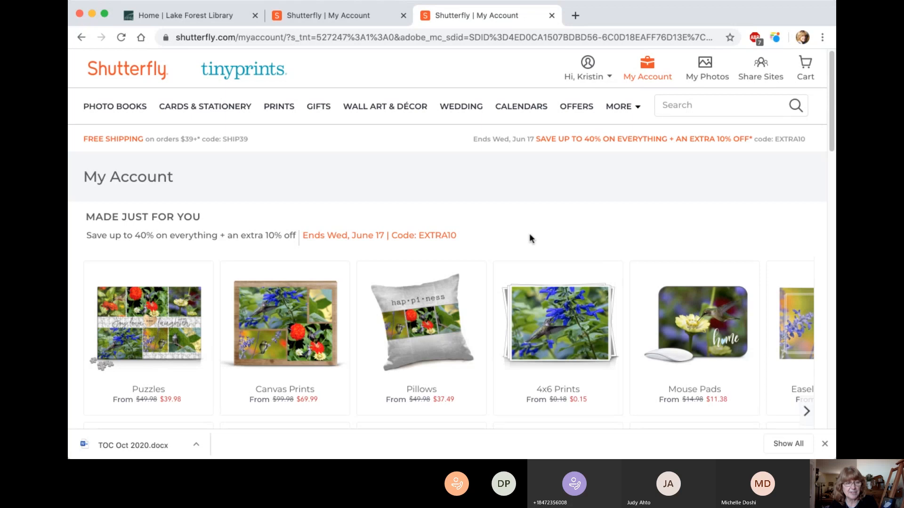
mouse_move(225, 112)
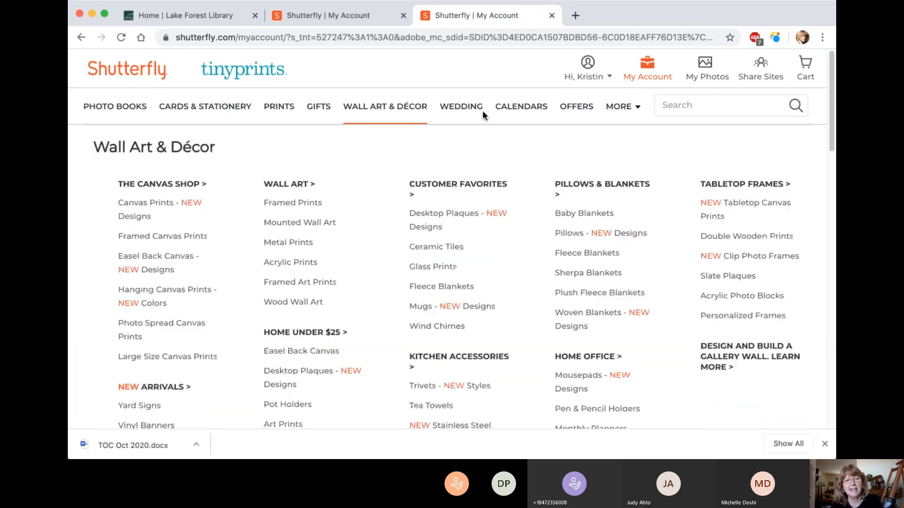
mouse_move(482, 111)
mouse_move(571, 108)
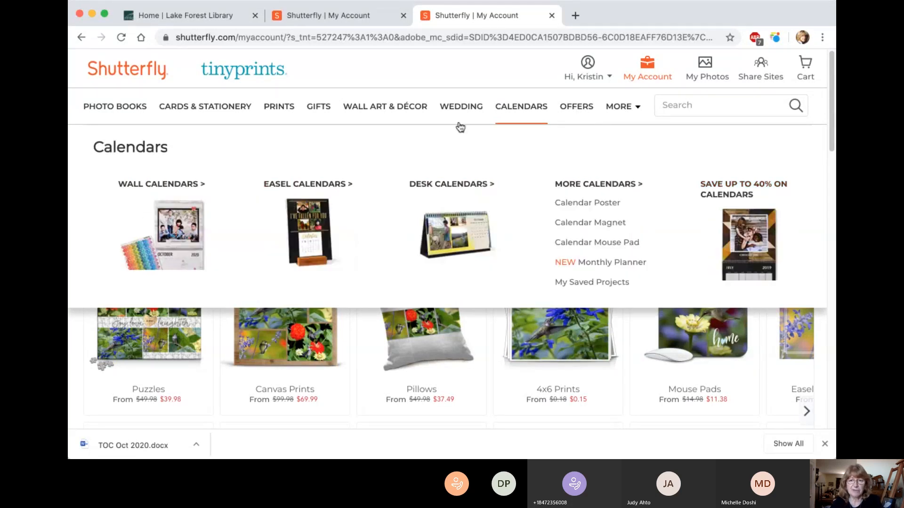
mouse_move(479, 128)
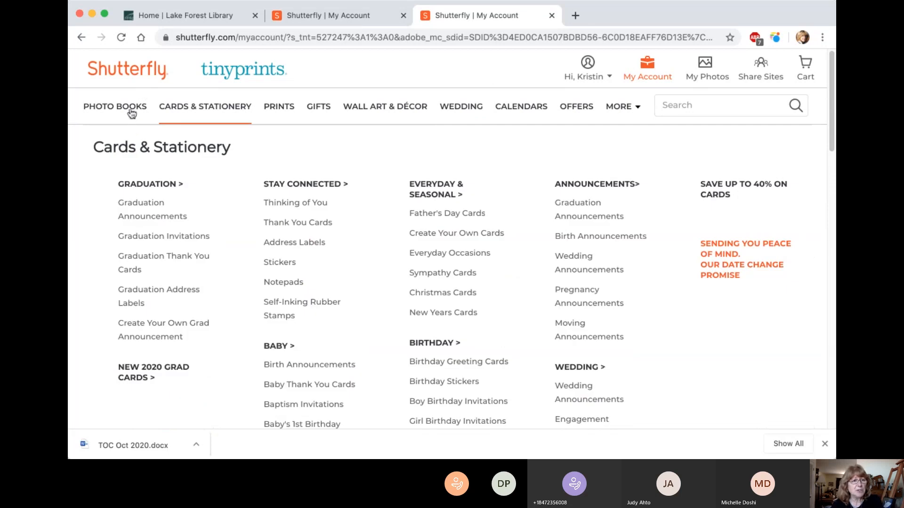
click(133, 110)
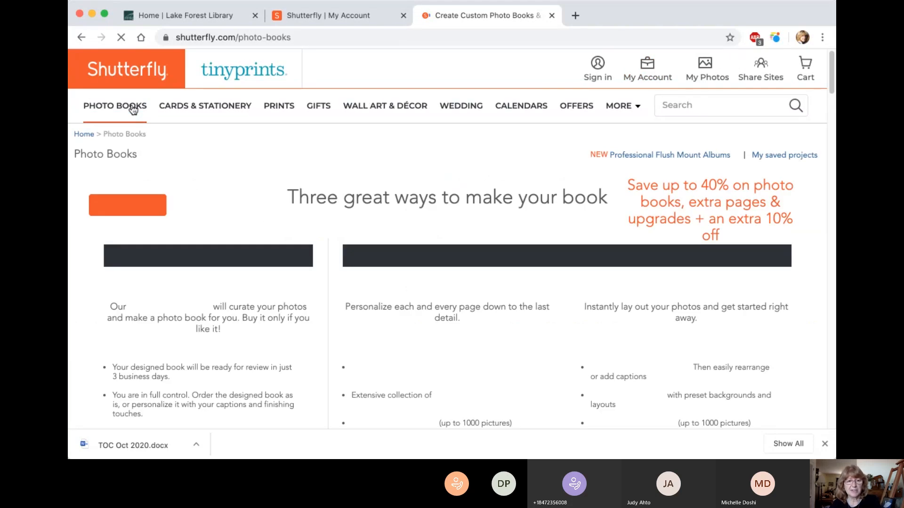
Step: Compare the Make My Book Service, Custom Path and Simple Path ways of making a photo book
scroll(425, 242, down, 2)
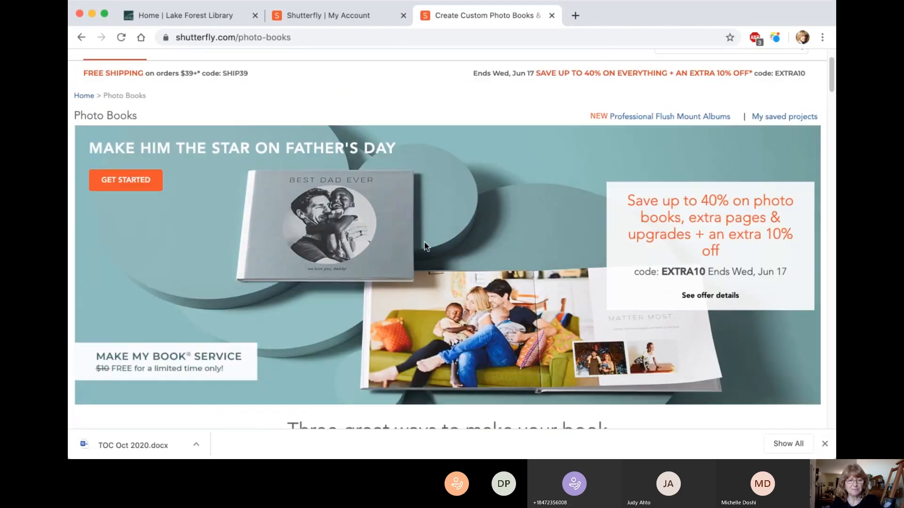
scroll(425, 244, down, 8)
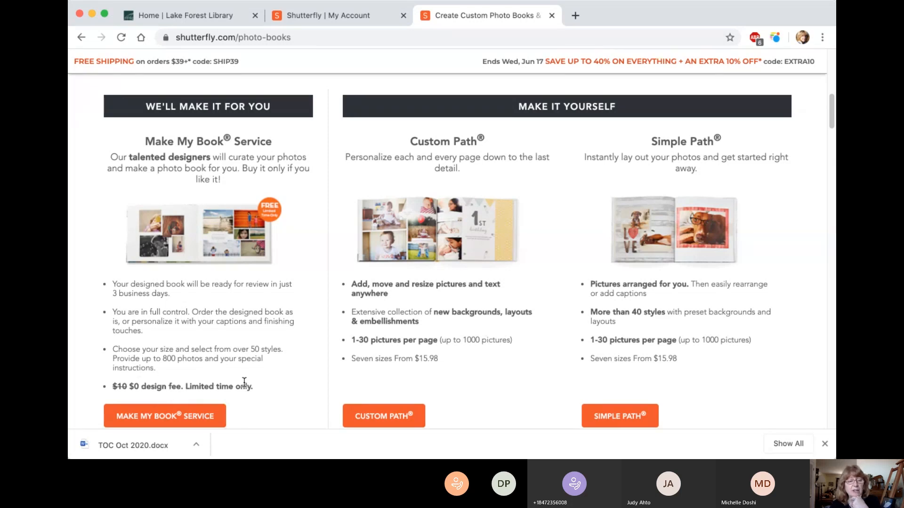
scroll(244, 382, down, 1)
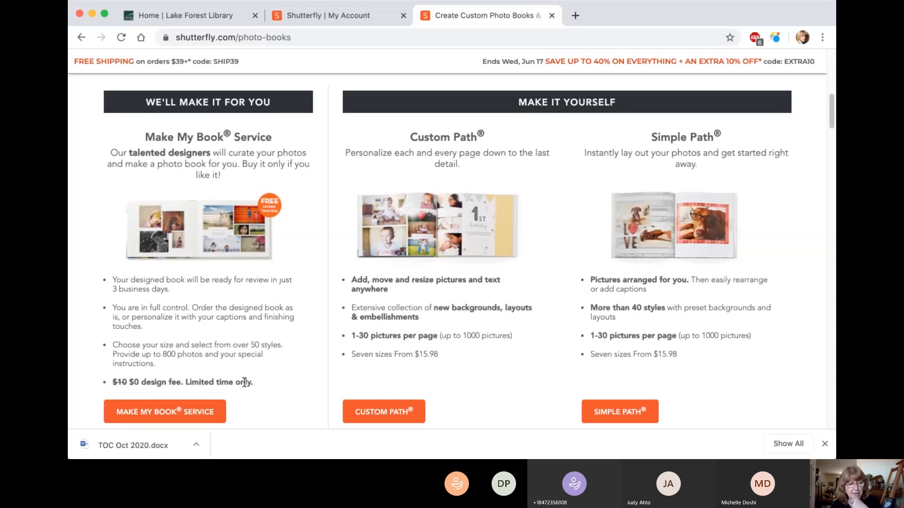
scroll(244, 382, up, 2)
scroll(245, 384, down, 1)
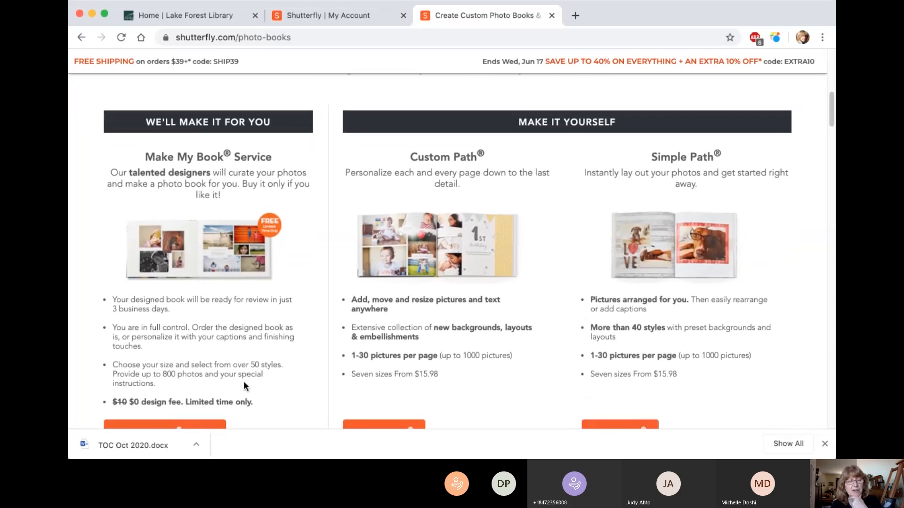
scroll(244, 383, down, 1)
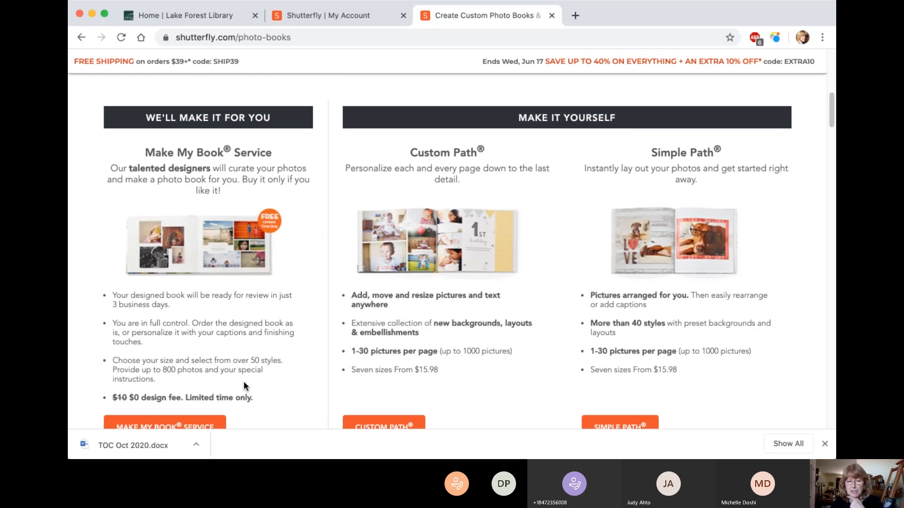
scroll(244, 383, down, 1)
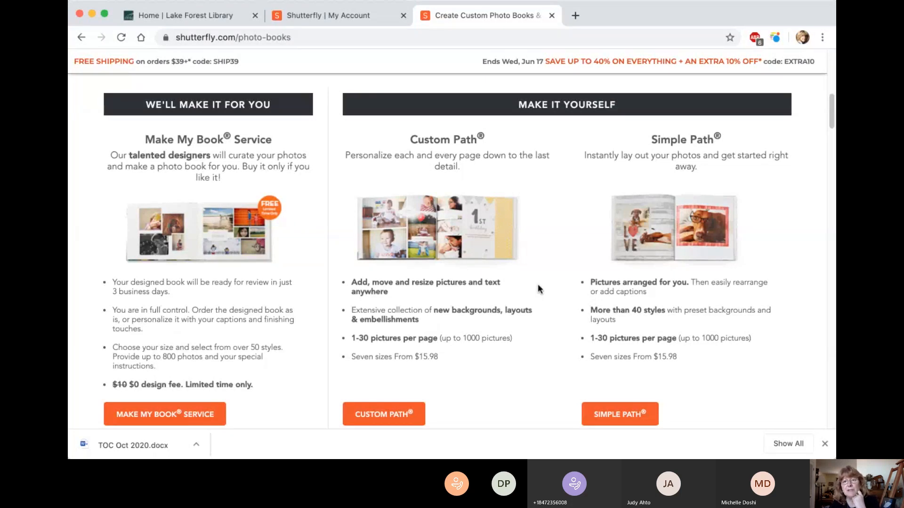
scroll(537, 285, down, 1)
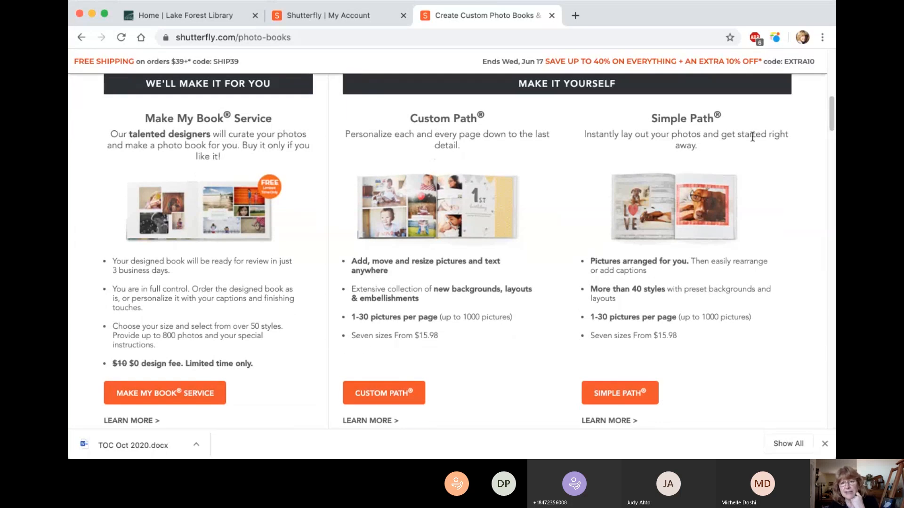
scroll(761, 156, down, 1)
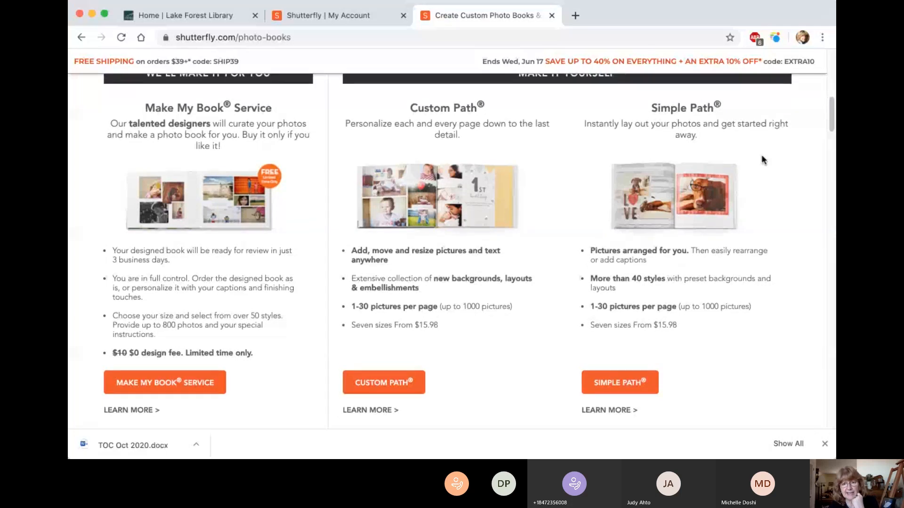
scroll(763, 160, down, 1)
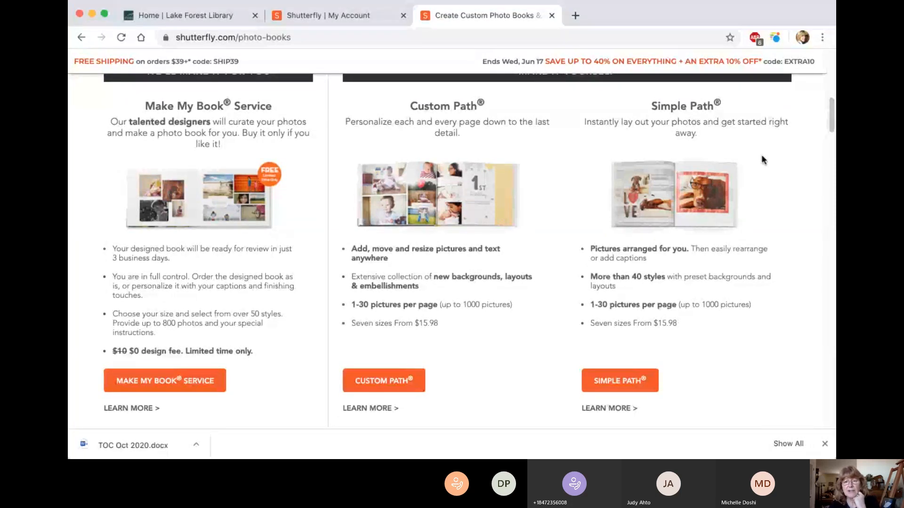
scroll(762, 160, down, 1)
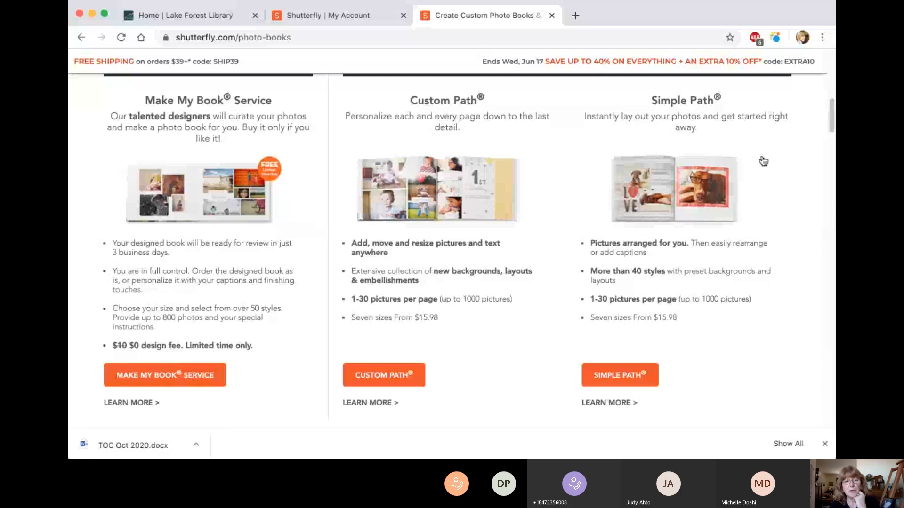
scroll(763, 161, up, 1)
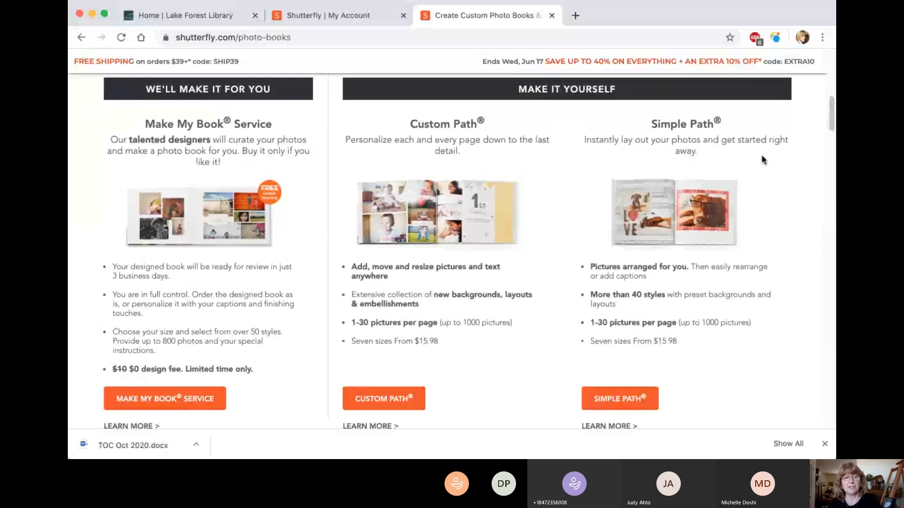
scroll(763, 160, down, 5)
Step: Review the rest of the Photo Books page, including flush mount albums, the how-to video and yearbooks, and return to its beginning
scroll(762, 160, down, 1)
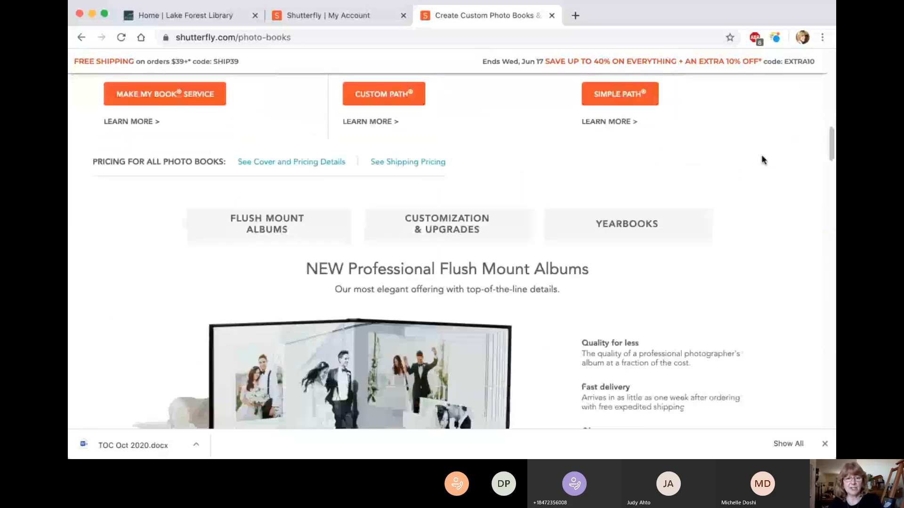
scroll(763, 161, down, 1)
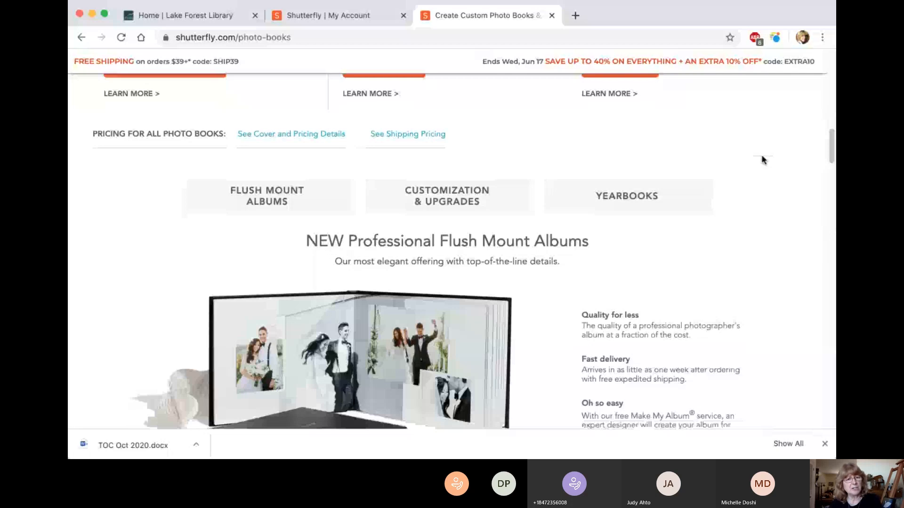
scroll(763, 160, down, 2)
scroll(763, 160, down, 1)
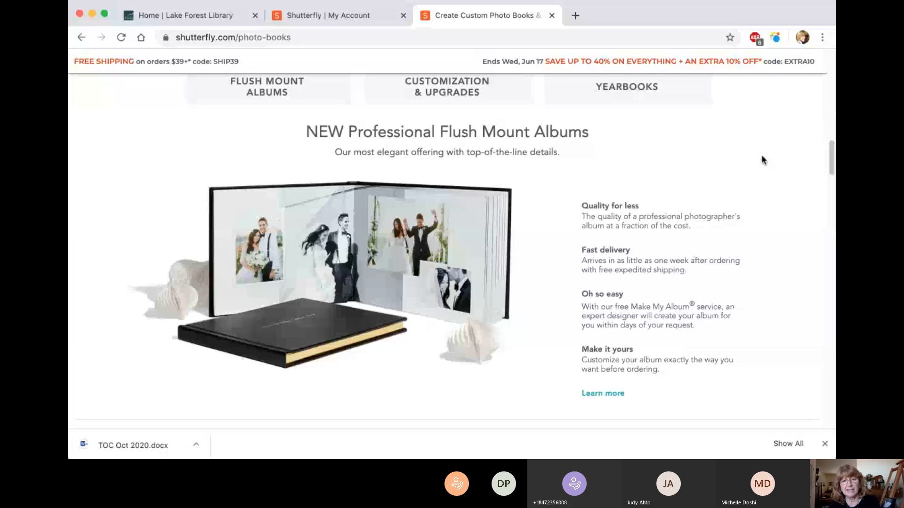
scroll(761, 156, down, 2)
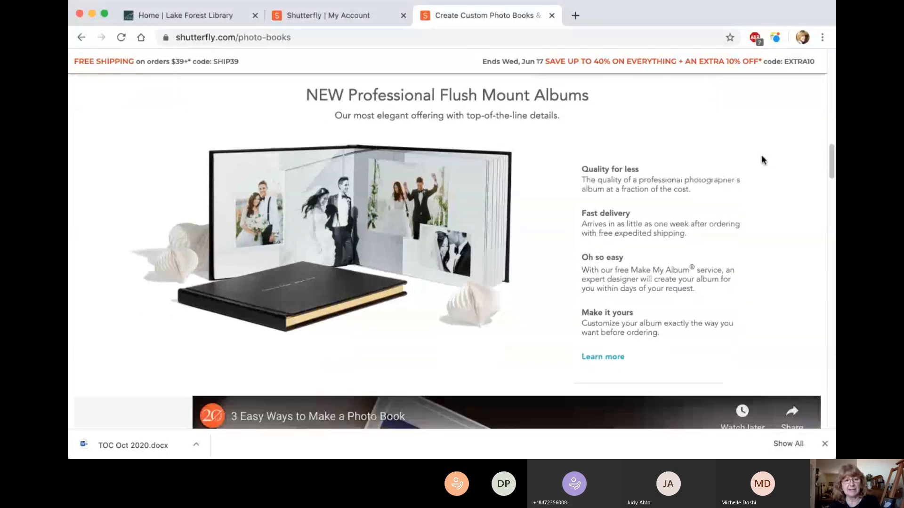
scroll(763, 160, down, 7)
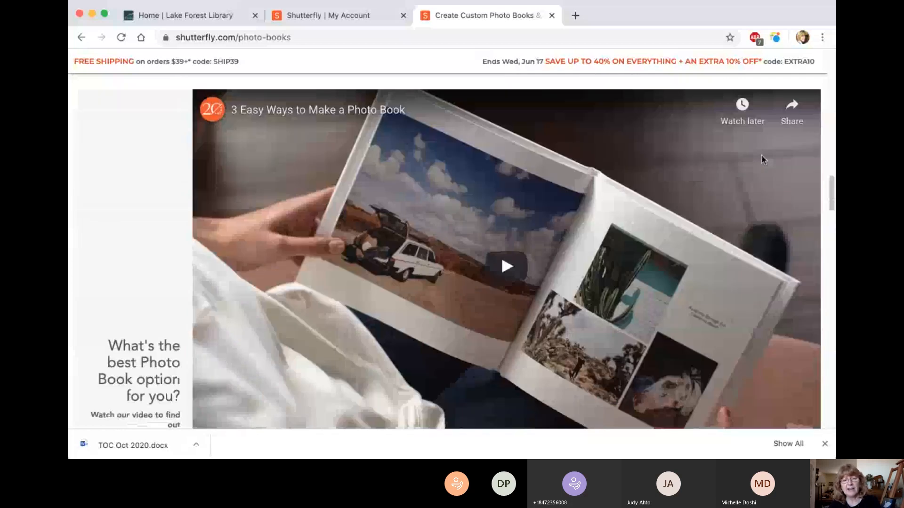
scroll(761, 156, down, 1)
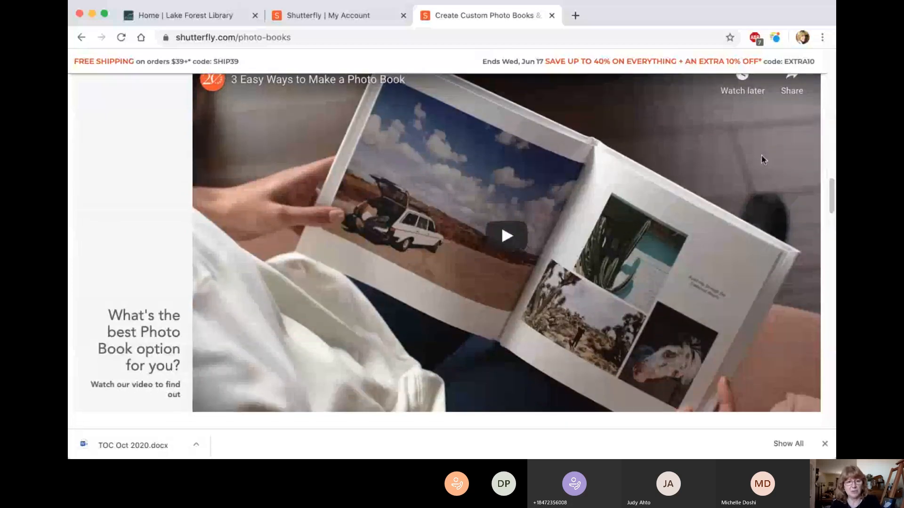
scroll(761, 157, down, 5)
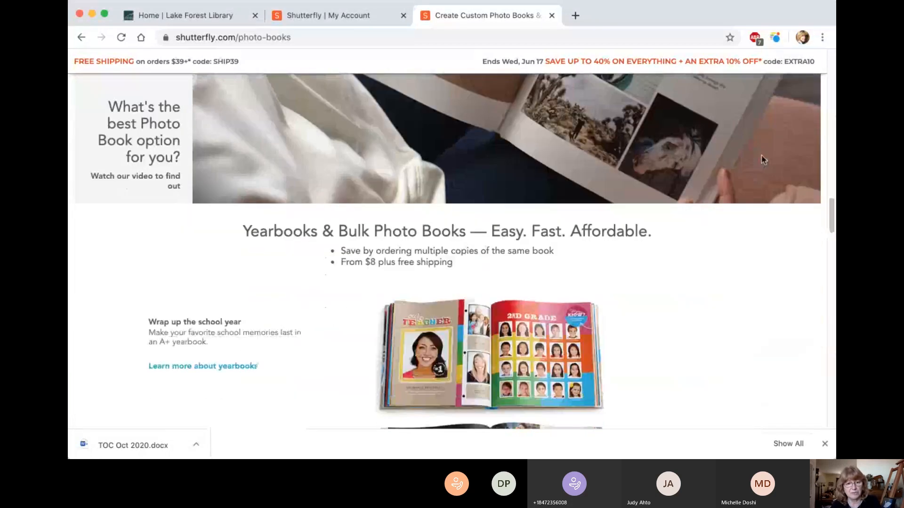
scroll(761, 159, down, 2)
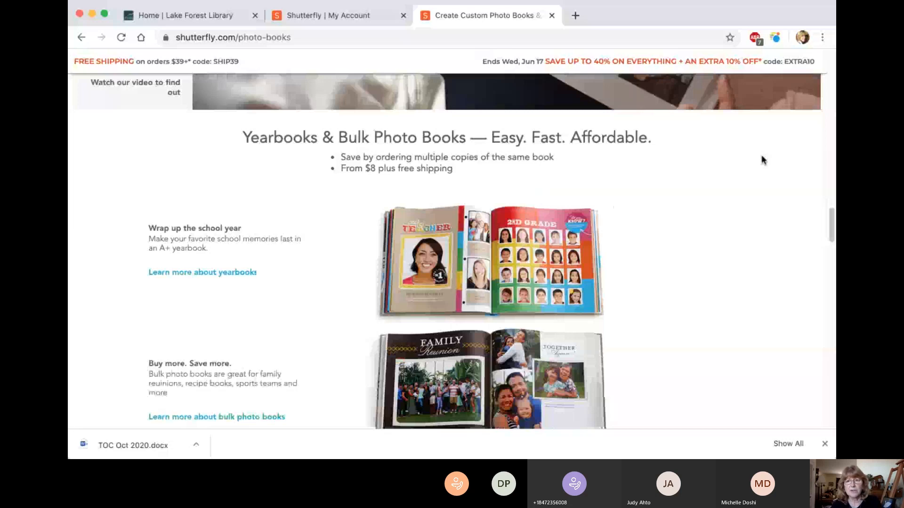
scroll(763, 160, up, 10)
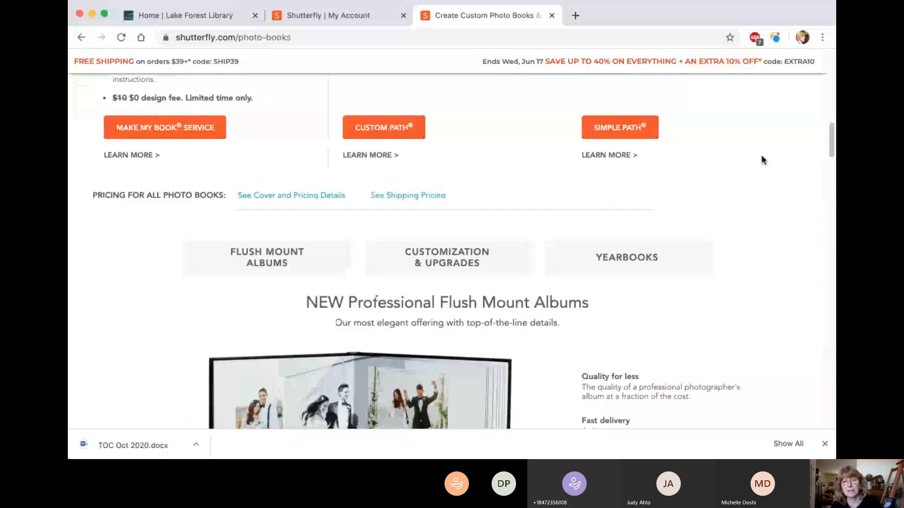
scroll(763, 160, up, 2)
scroll(763, 160, up, 10)
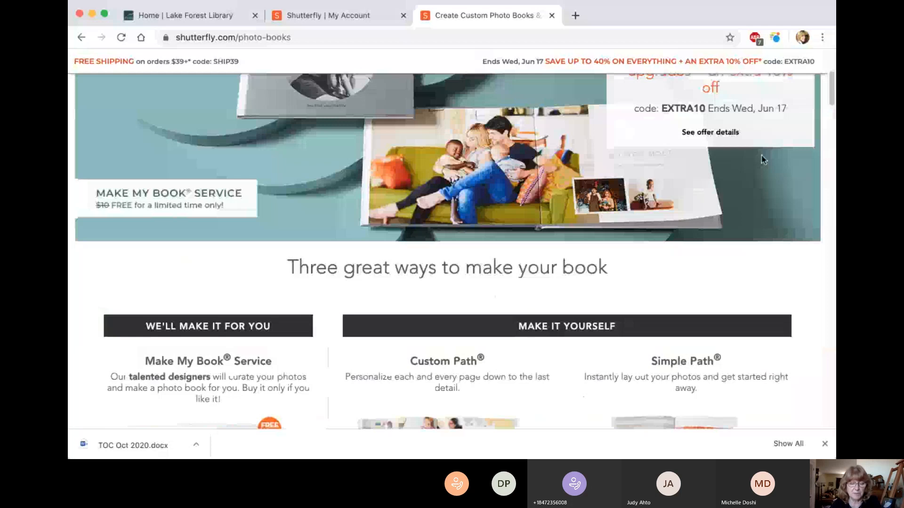
scroll(761, 155, up, 5)
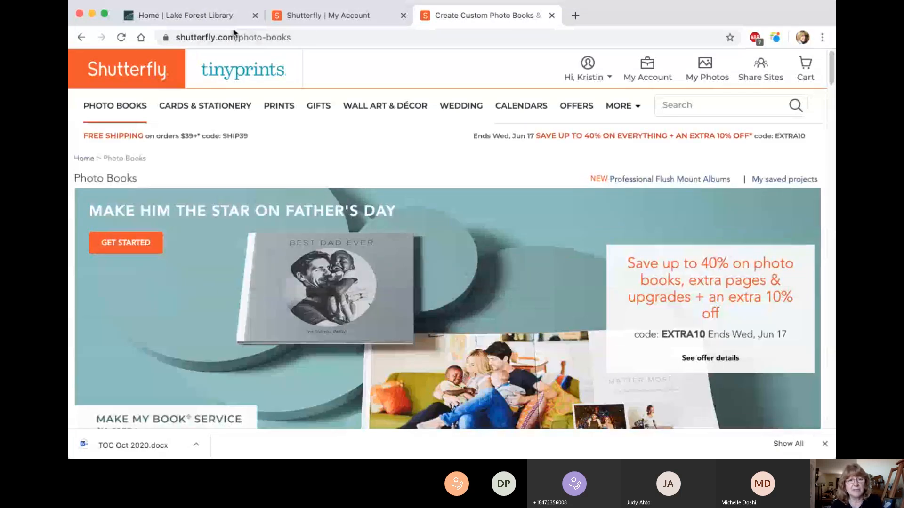
mouse_move(451, 149)
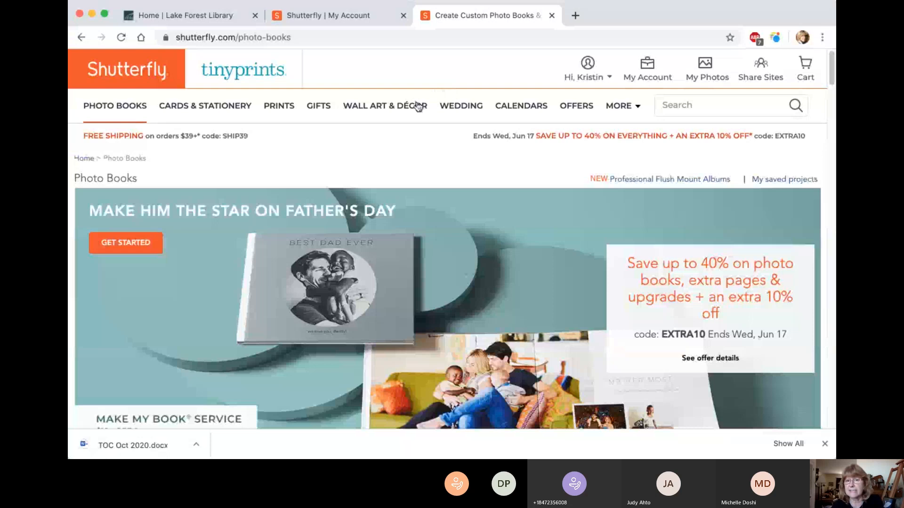
mouse_move(418, 106)
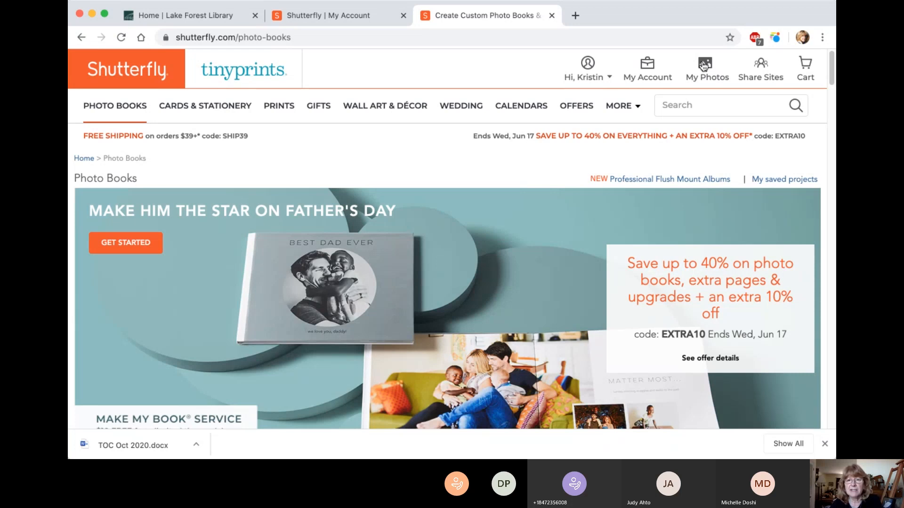
Step: Open My Account and look over the personalized product suggestions, continuing to the My Photos and My Projects sections
click(661, 81)
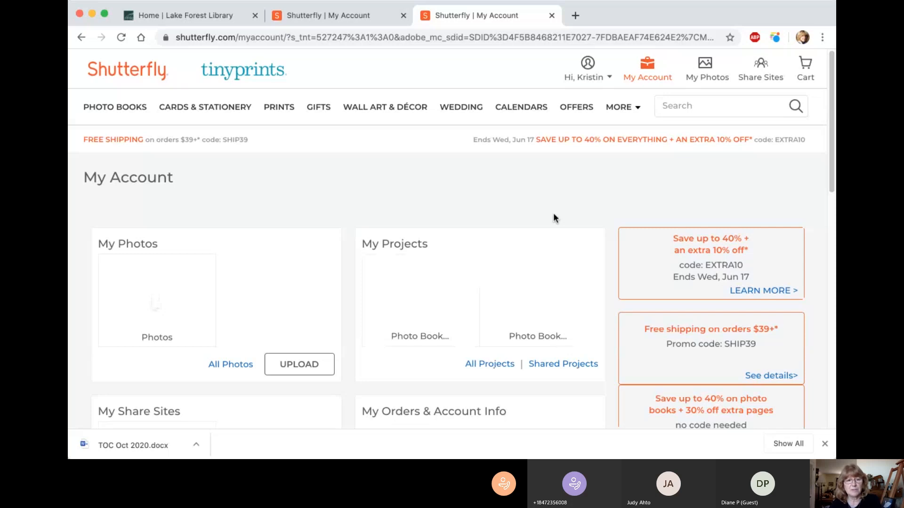
scroll(554, 217, down, 2)
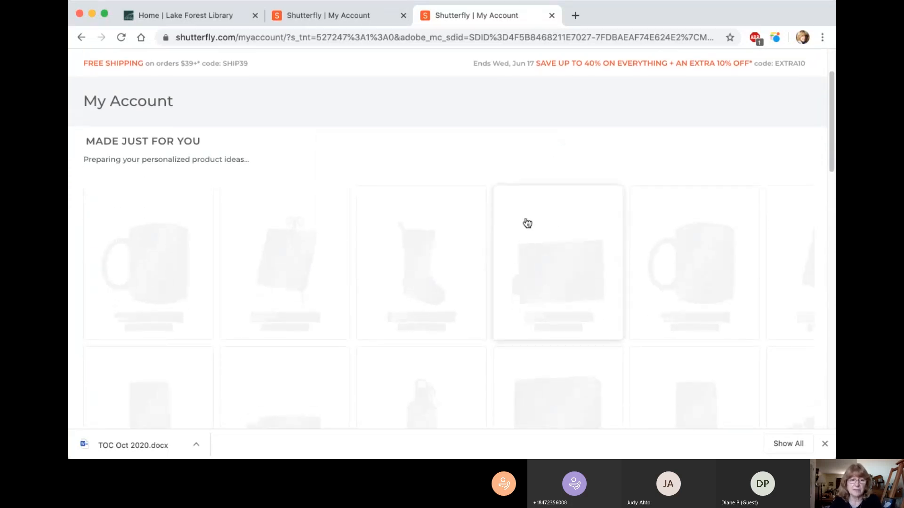
scroll(424, 262, down, 2)
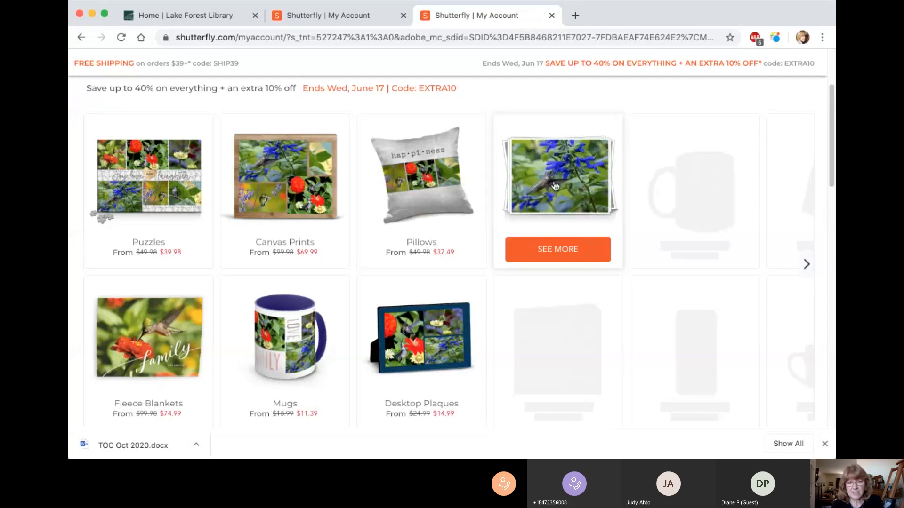
scroll(661, 210, down, 3)
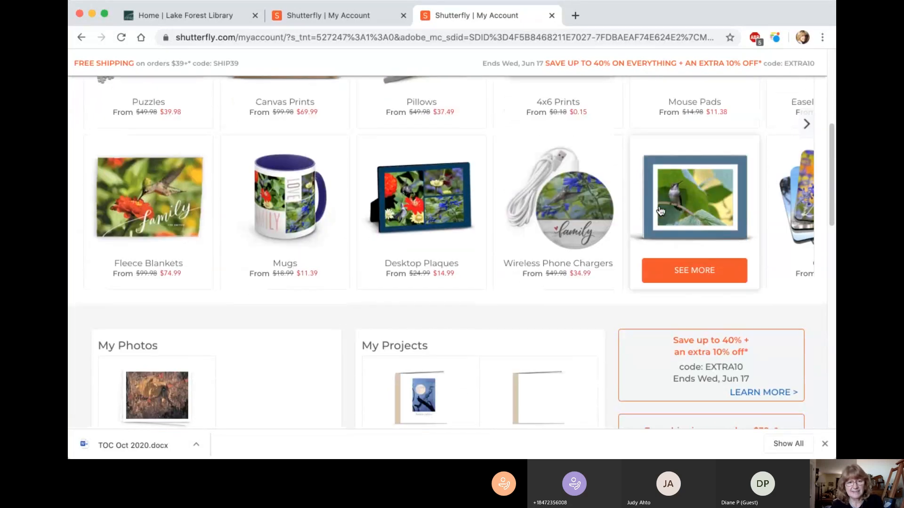
scroll(660, 210, down, 3)
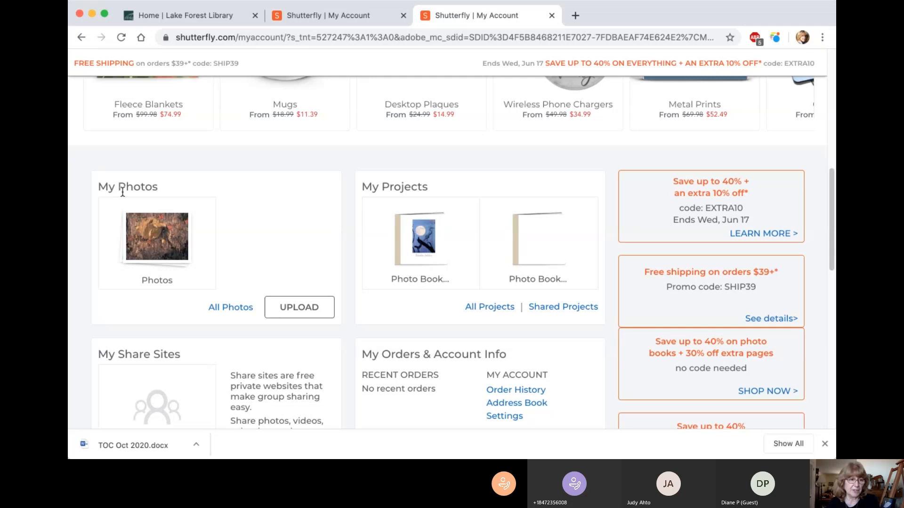
Step: Start a photo upload from My Photos and look at the Google Photos, Facebook and Instagram sources
click(300, 308)
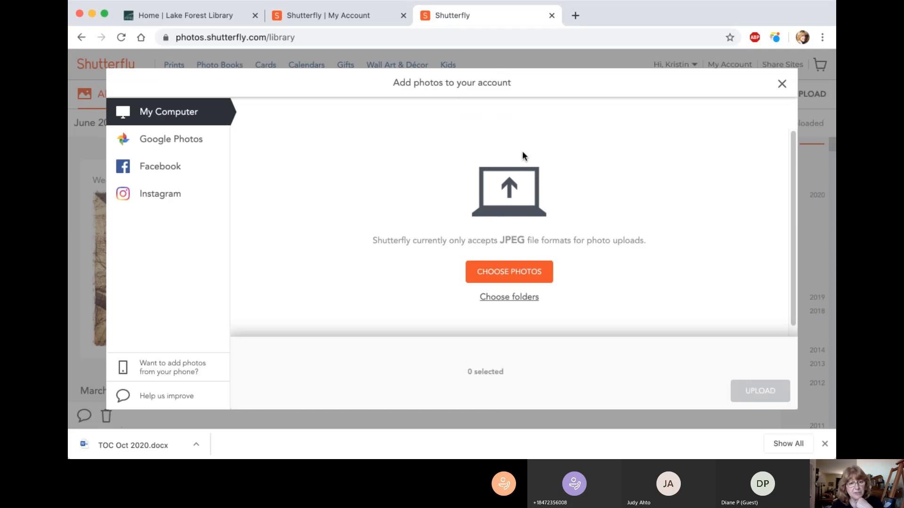
click(189, 142)
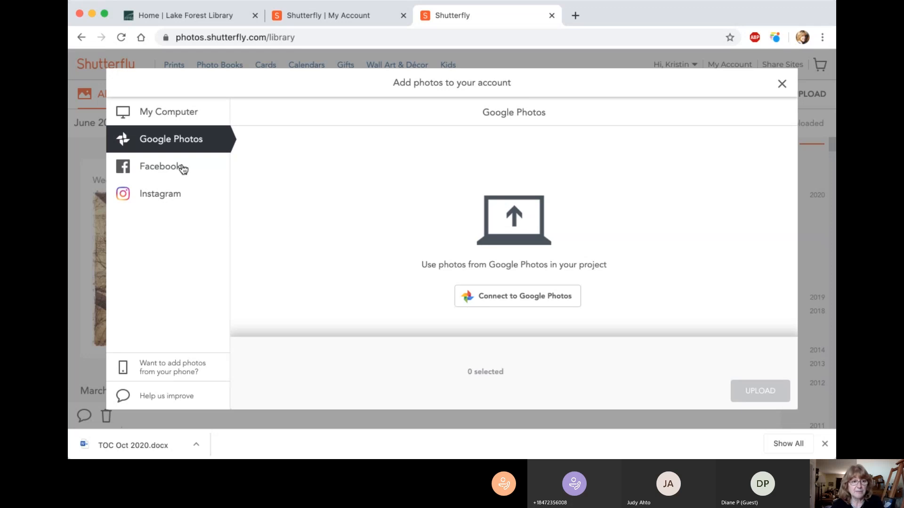
click(183, 169)
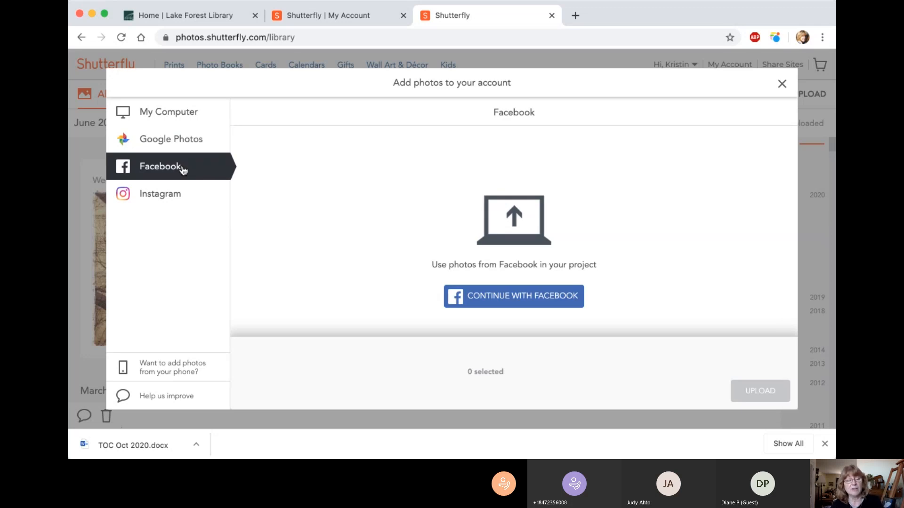
click(190, 197)
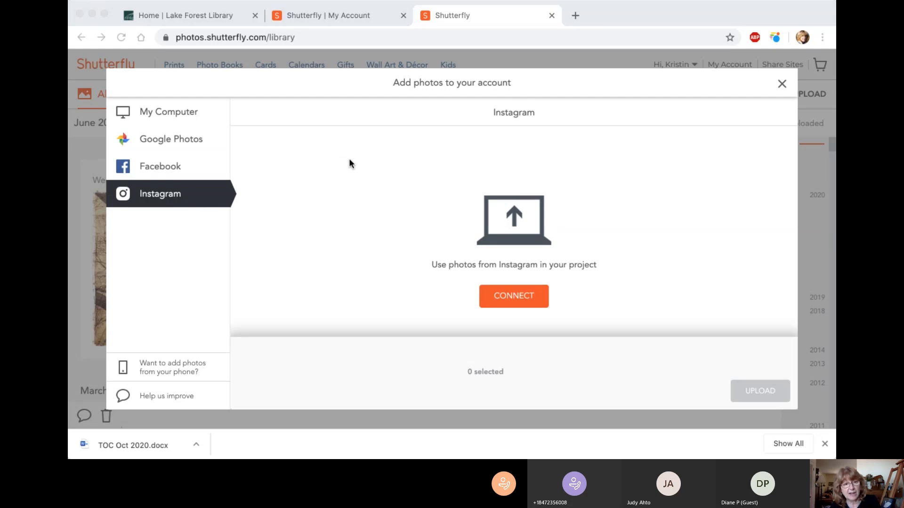
Step: Choose the photo of the squirrel lying above the flowers from My Computer and upload it to the photo library
click(196, 117)
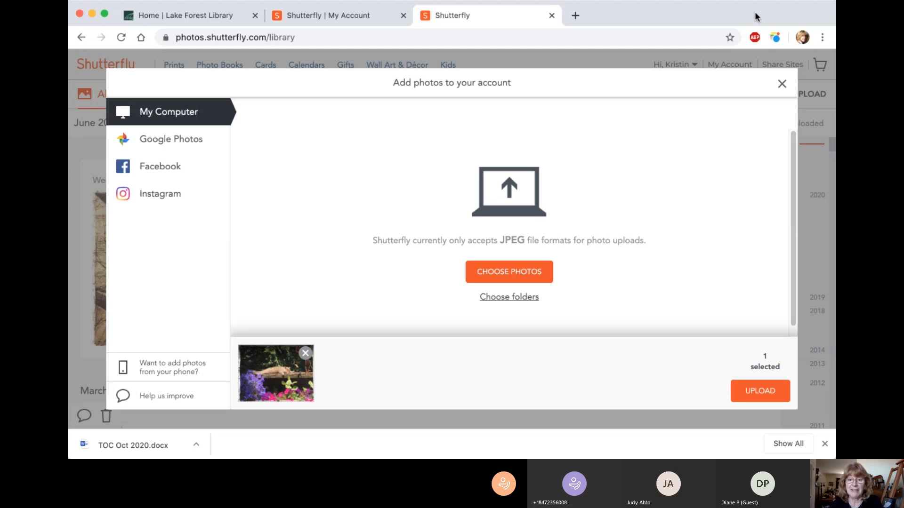
drag(755, 17, 700, 17)
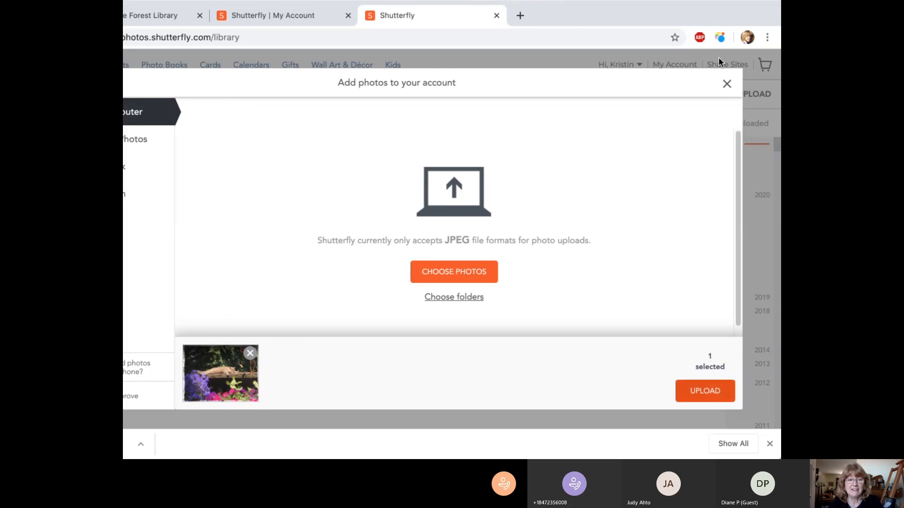
click(727, 84)
drag(656, 15, 711, 9)
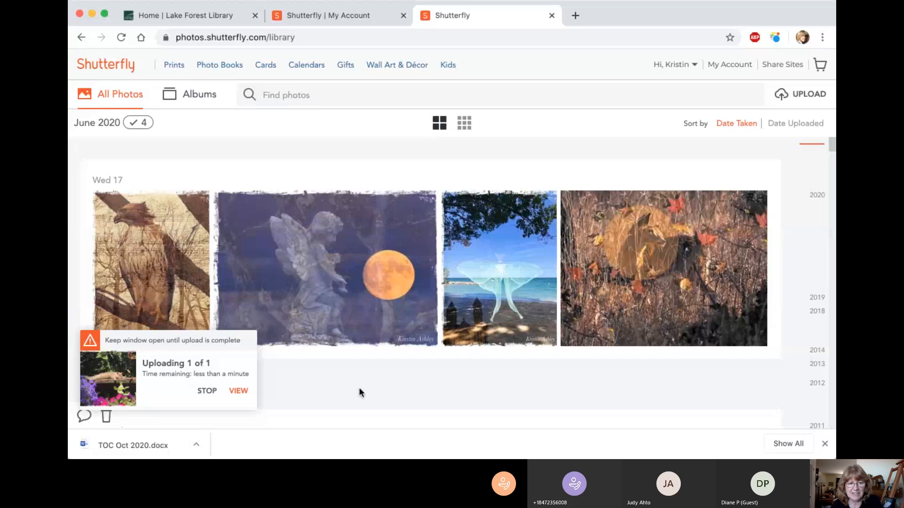
Step: View the option to add the uploaded photo to a new album and dismiss it without creating the album
scroll(359, 391, down, 3)
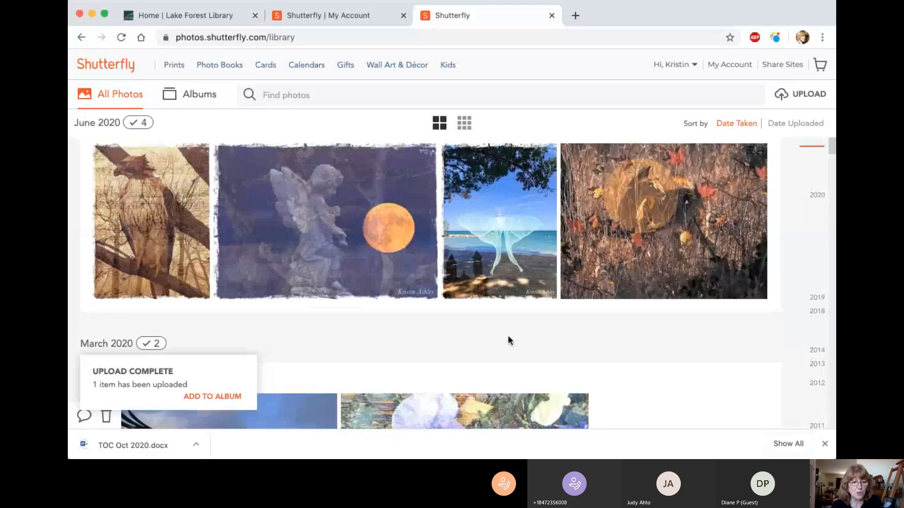
scroll(508, 336, down, 1)
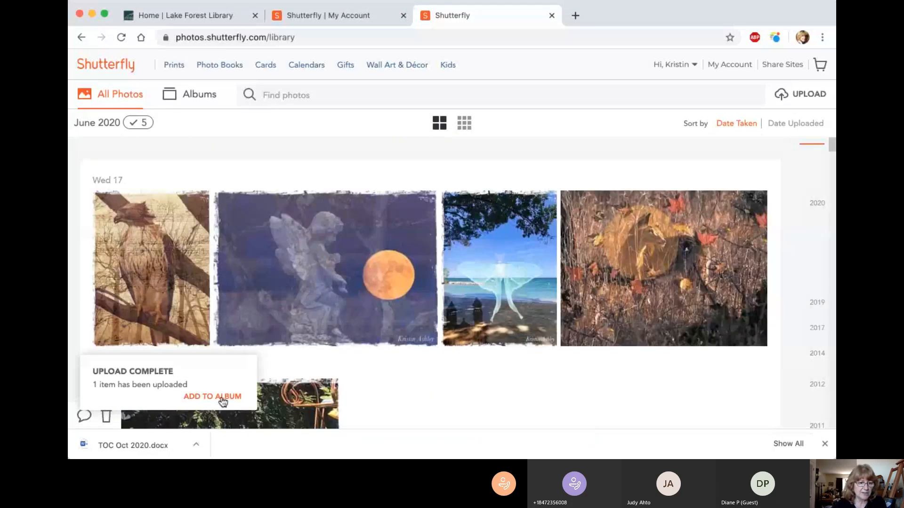
click(224, 397)
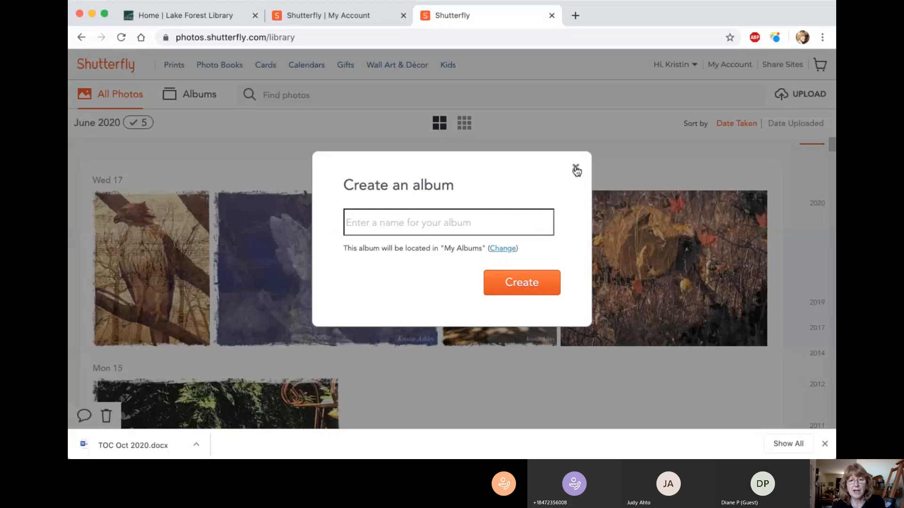
click(576, 171)
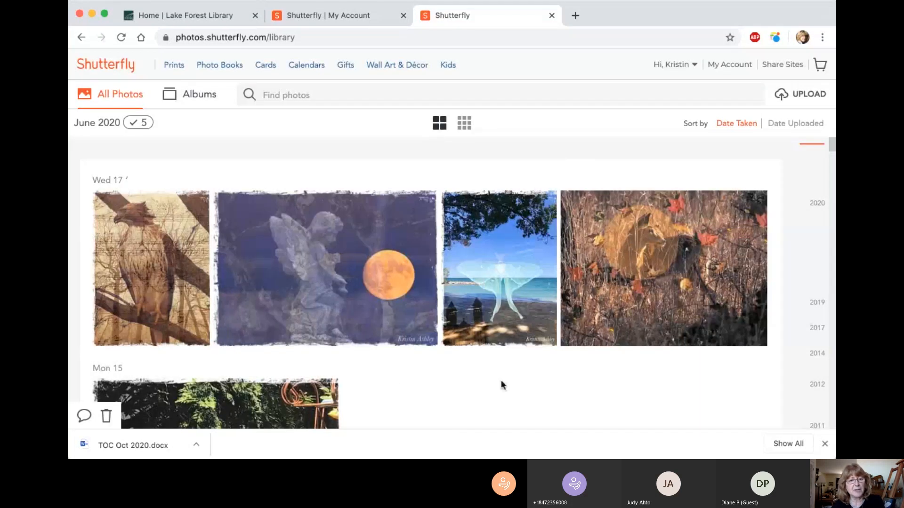
Step: Find the newly uploaded squirrel photo in the June 2020 group and look over the photo library
scroll(500, 383, down, 4)
click(210, 338)
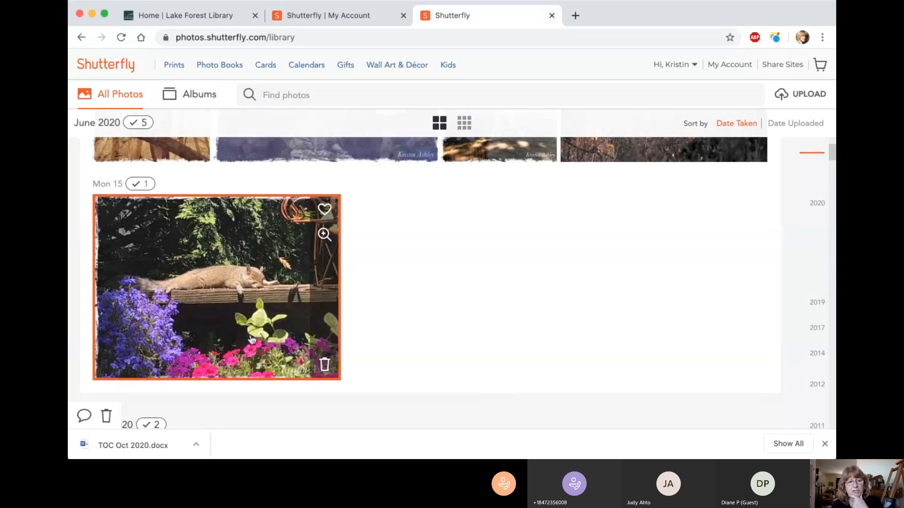
click(216, 333)
scroll(445, 311, up, 2)
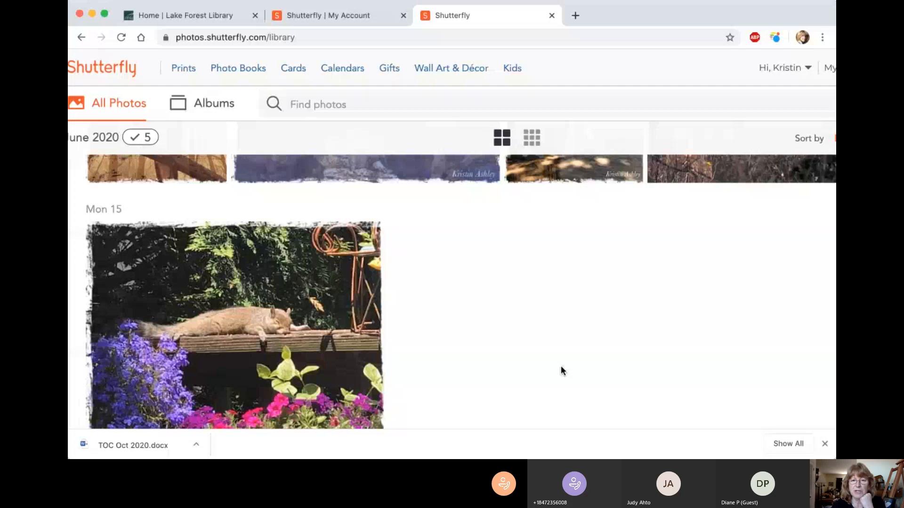
scroll(571, 263, up, 3)
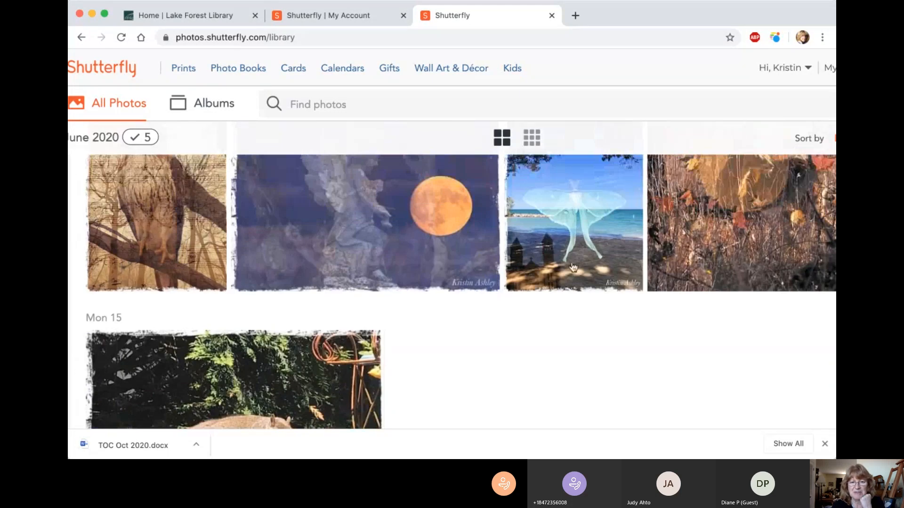
scroll(573, 267, up, 2)
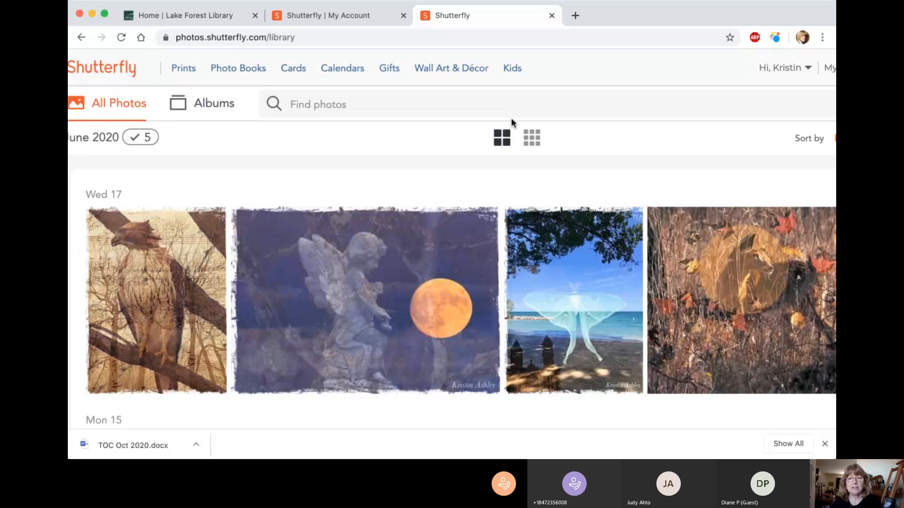
scroll(511, 119, down, 3)
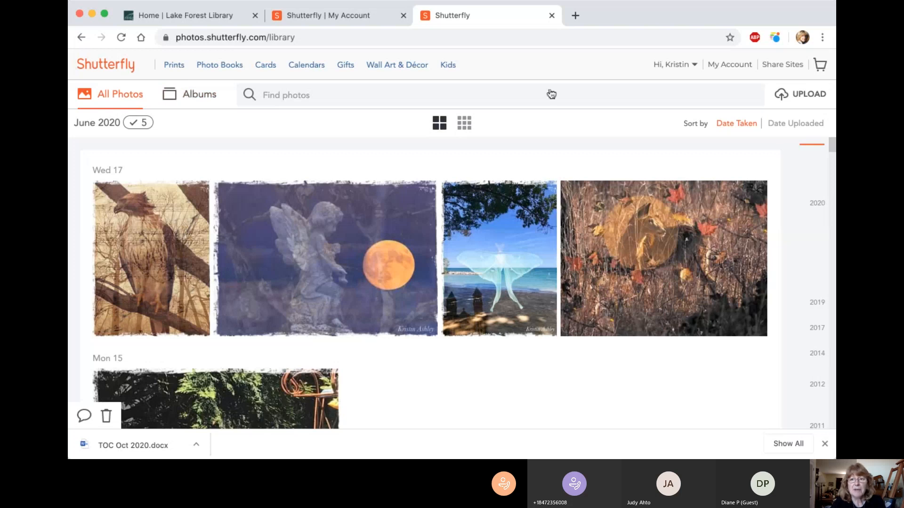
Step: Return to My Account and review the photos, projects, share sites, orders and account info sections and the current offers
click(733, 68)
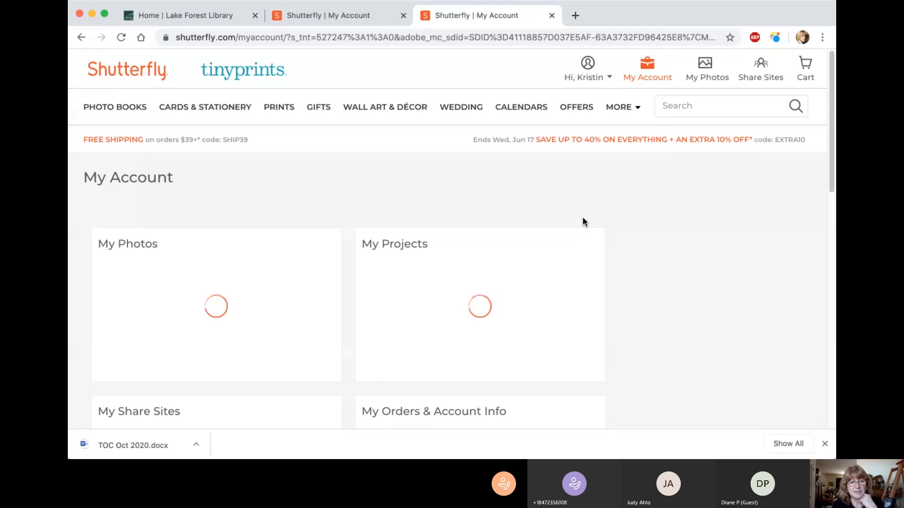
scroll(539, 217, down, 3)
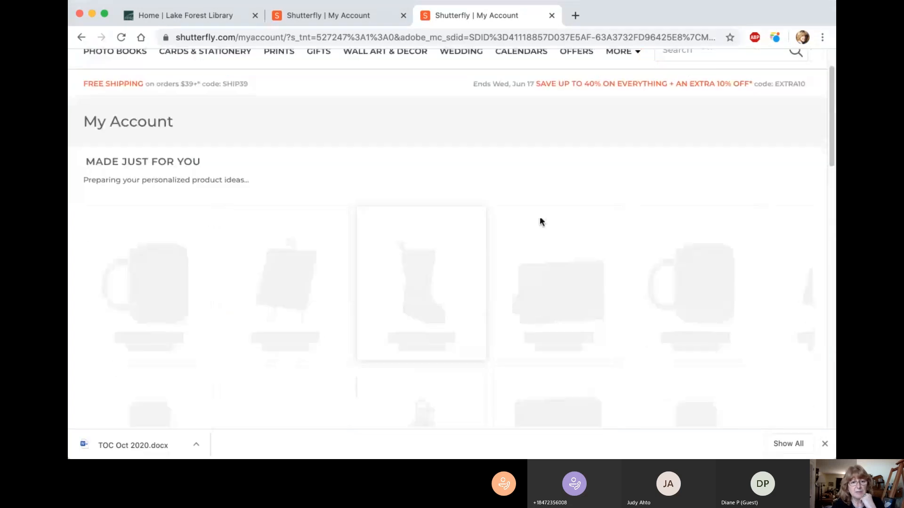
scroll(539, 220, down, 5)
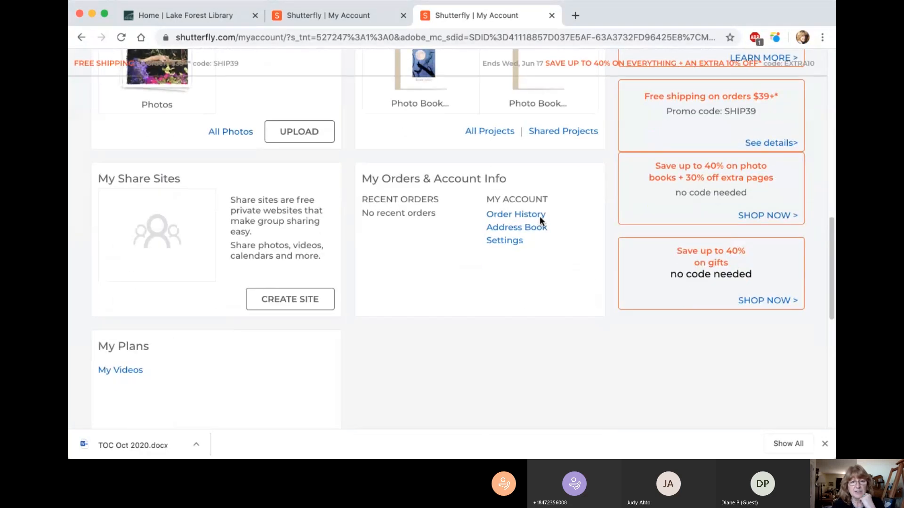
scroll(540, 217, up, 2)
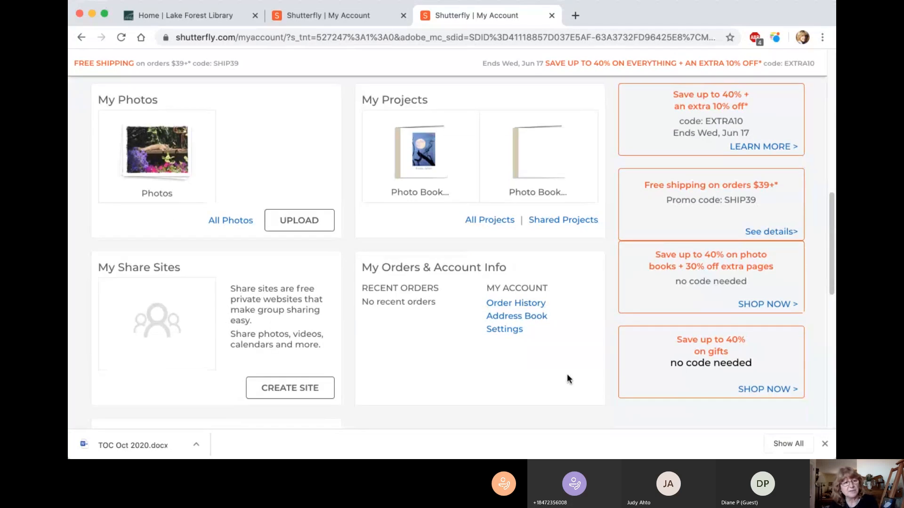
scroll(246, 383, down, 3)
scroll(535, 288, up, 2)
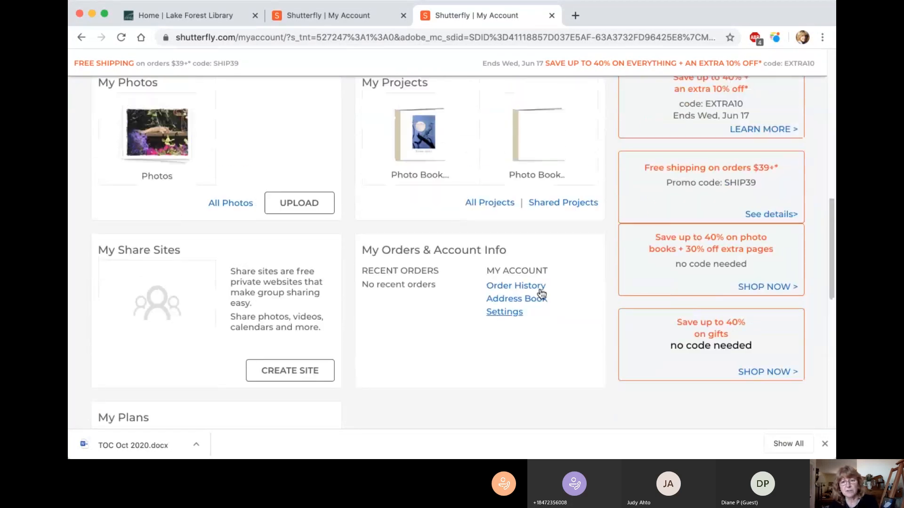
scroll(560, 224, up, 1)
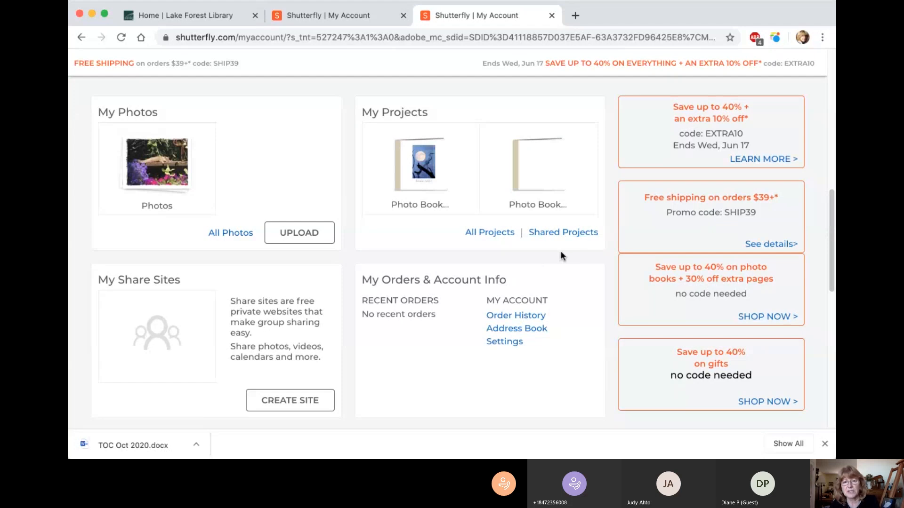
scroll(571, 251, up, 1)
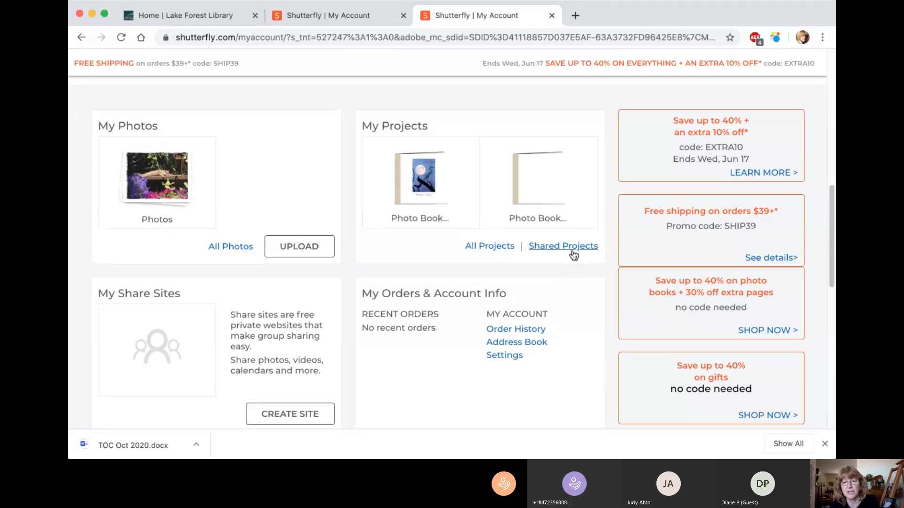
scroll(573, 254, down, 1)
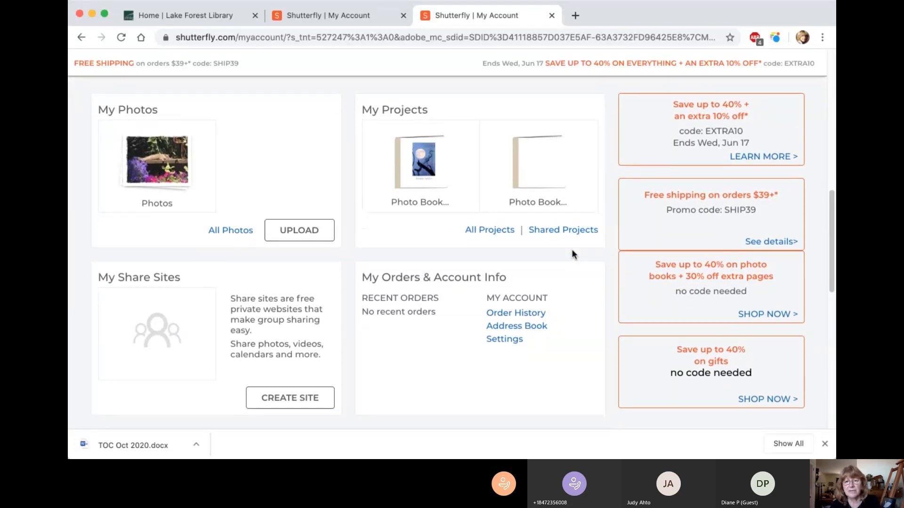
scroll(560, 259, up, 1)
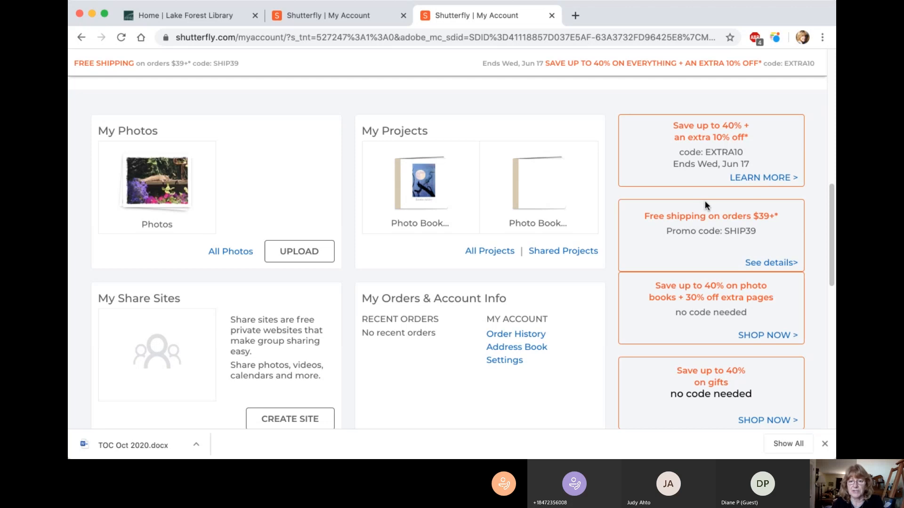
Step: Open the saved photo book project with the moon and heron cover, and browse its backgrounds and sticker embellishments
click(427, 199)
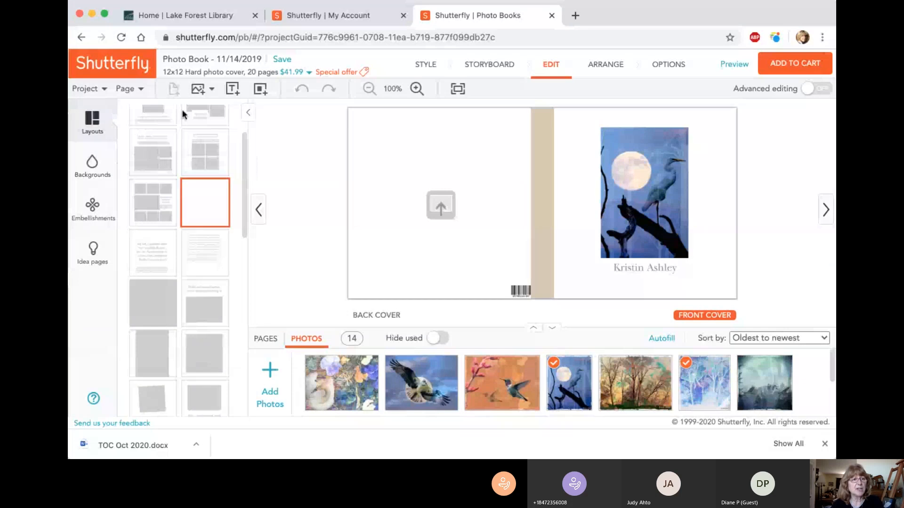
click(95, 168)
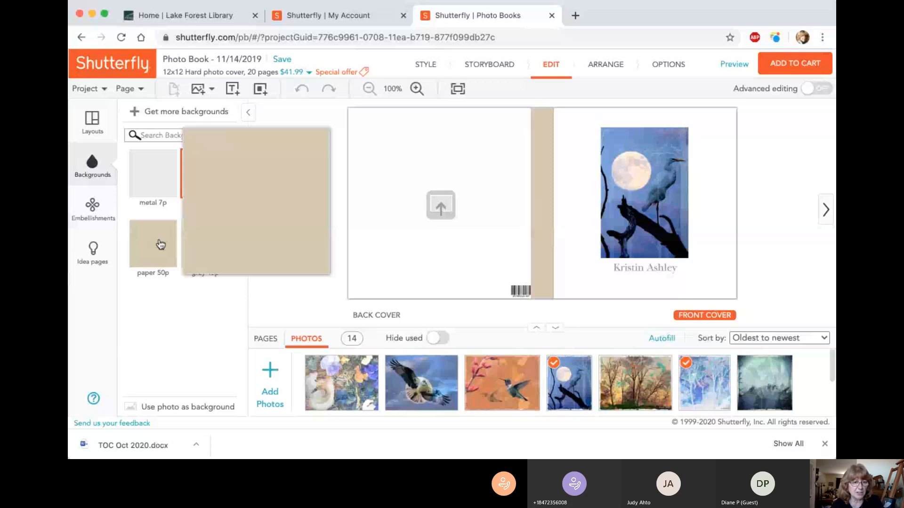
click(92, 205)
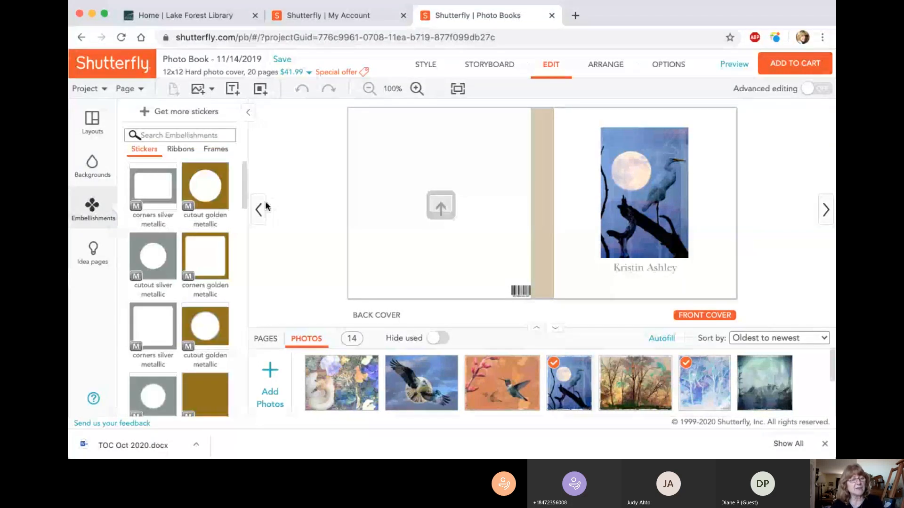
scroll(239, 208, down, 1)
scroll(237, 202, down, 3)
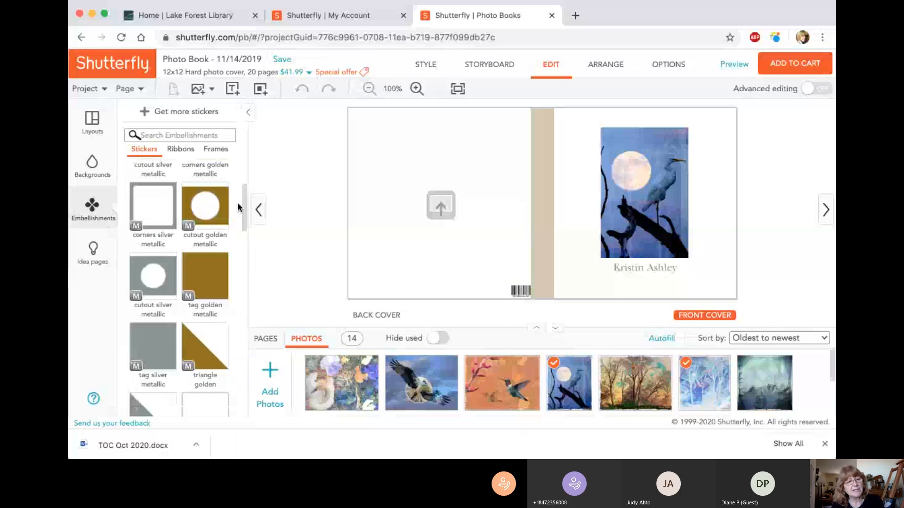
scroll(205, 271, down, 4)
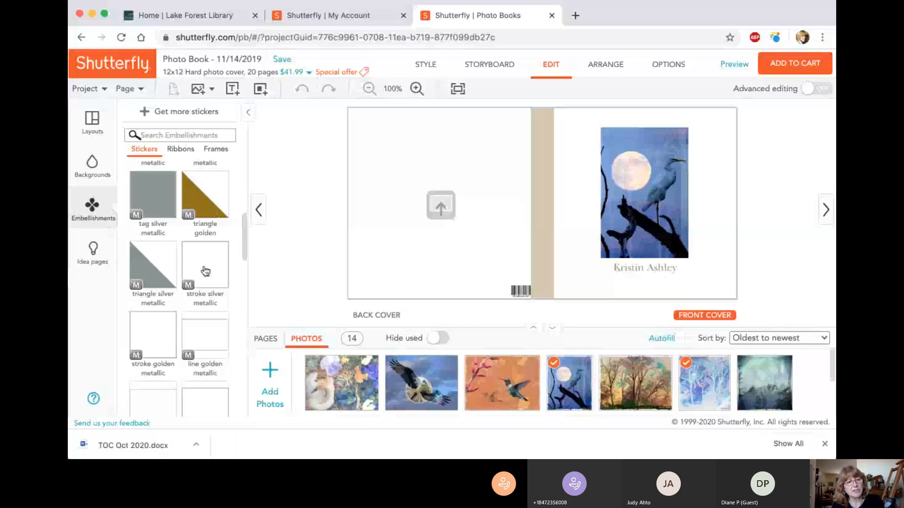
Step: Look through the metallic and transparent sticker embellishments, including the enlarged preview of the stroke silver metallic frame
mouse_move(205, 271)
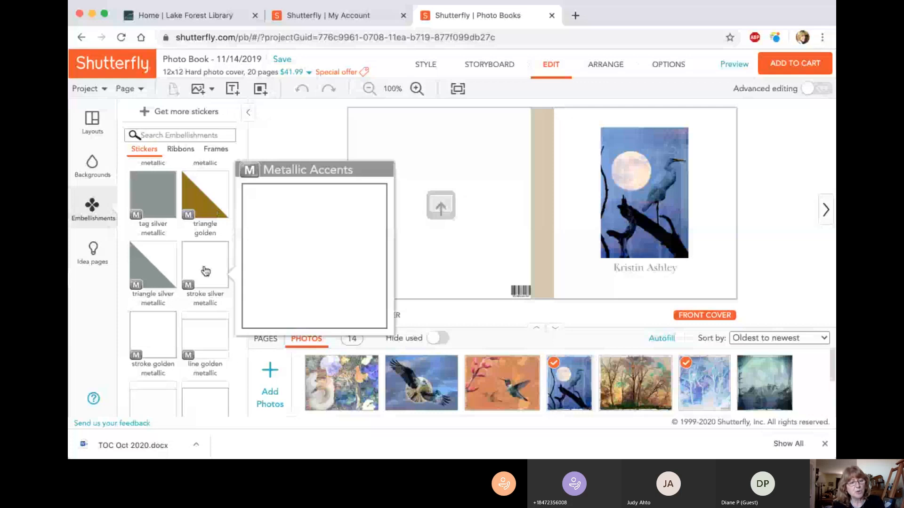
scroll(190, 288, down, 4)
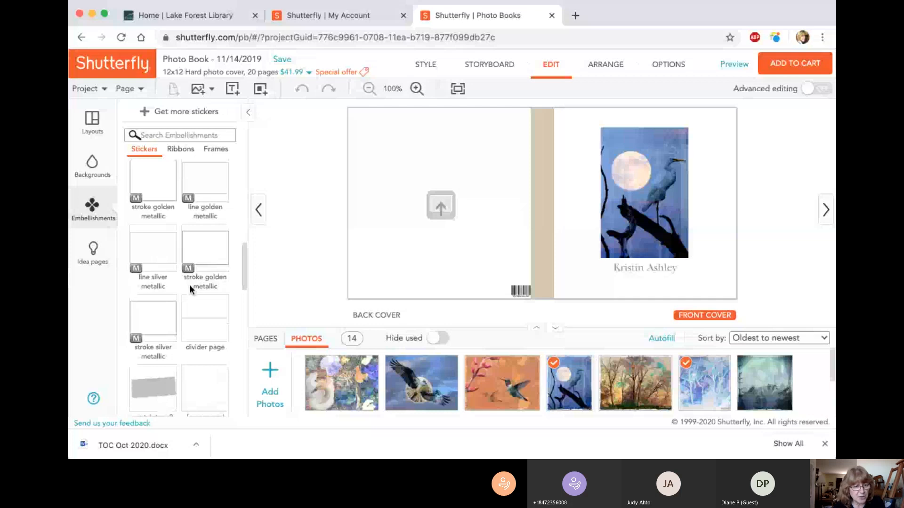
scroll(206, 282, down, 5)
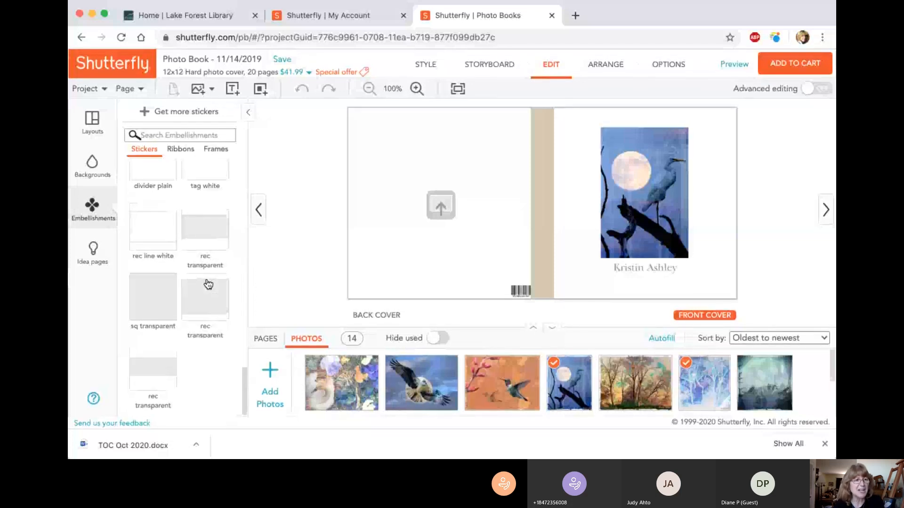
scroll(208, 283, up, 3)
scroll(203, 264, up, 3)
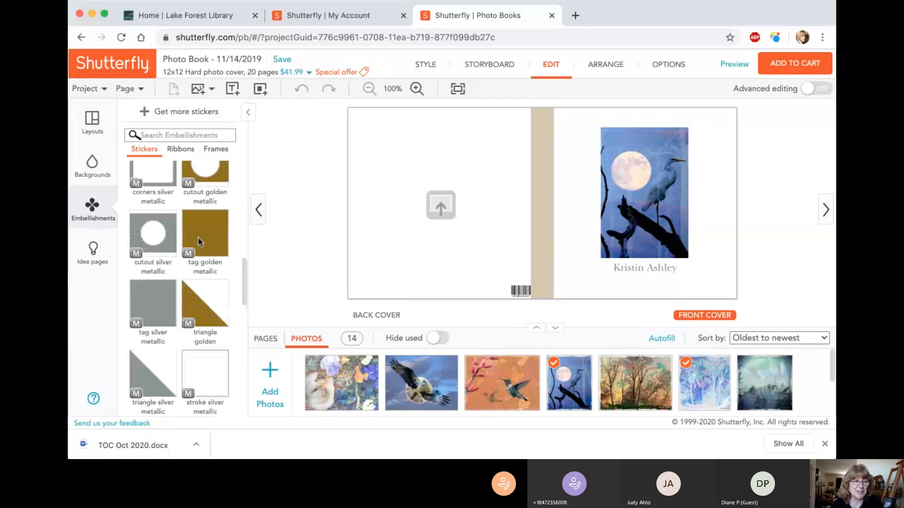
scroll(202, 236, up, 3)
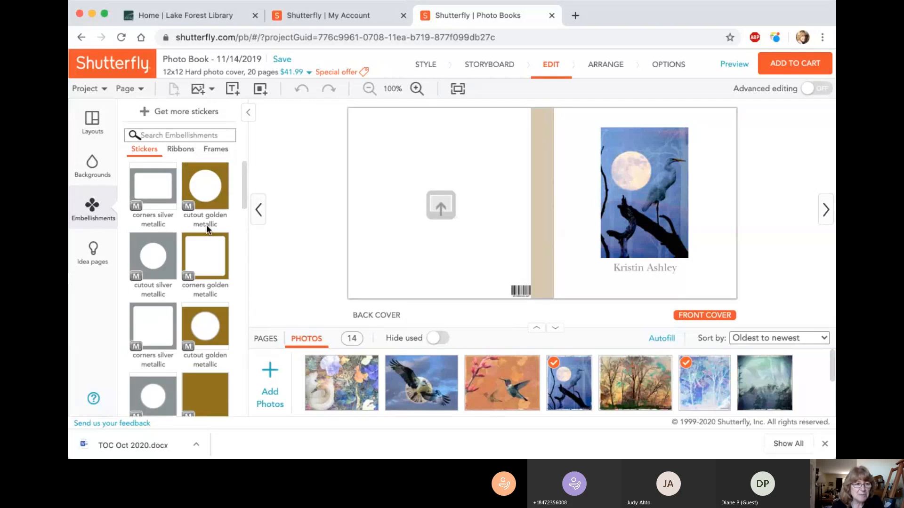
Step: Browse the idea pages for the front cover, including an enlarged preview of the Summer Vacation metallic design
click(102, 256)
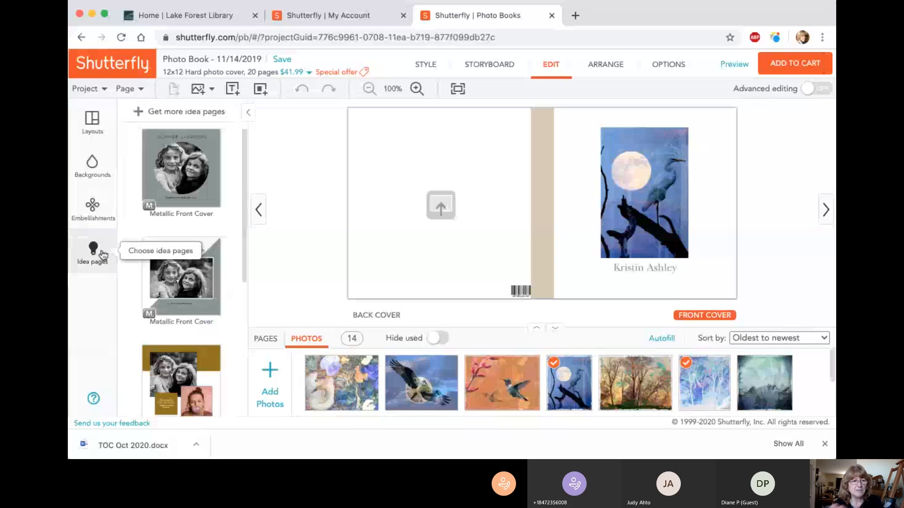
mouse_move(219, 220)
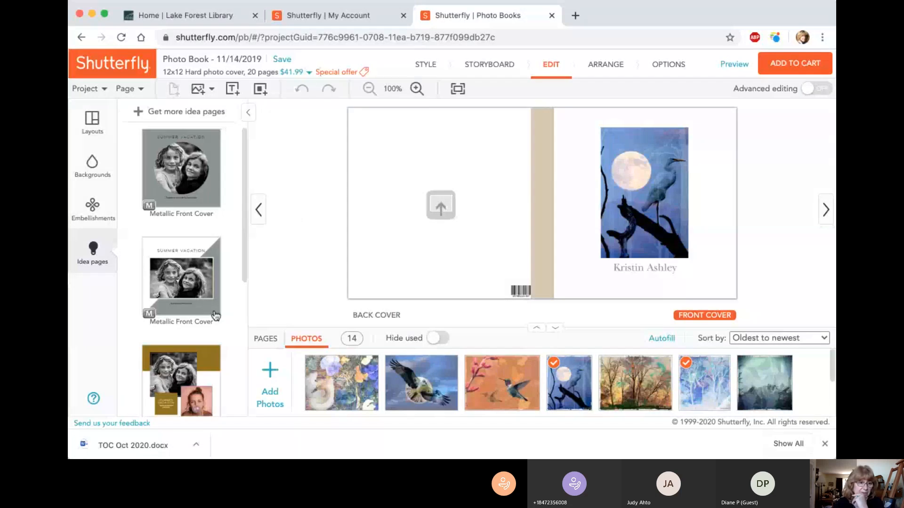
scroll(231, 278, down, 2)
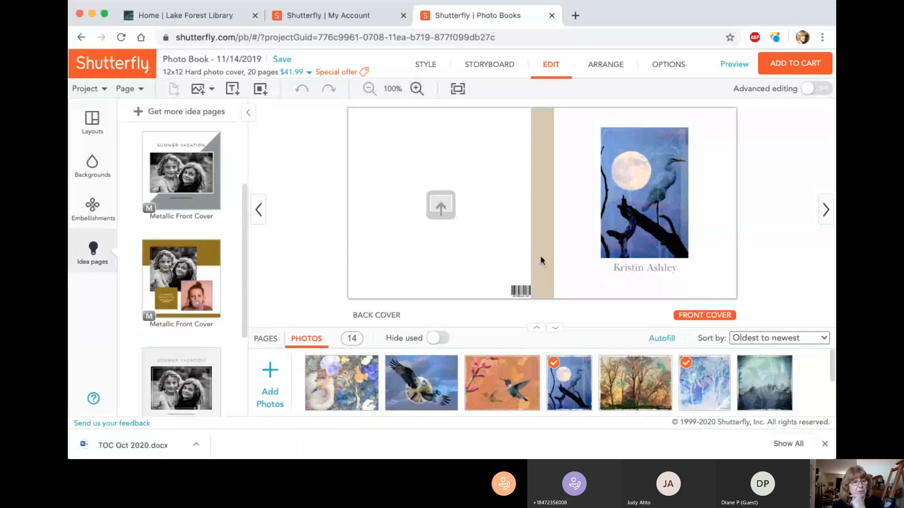
scroll(208, 283, down, 3)
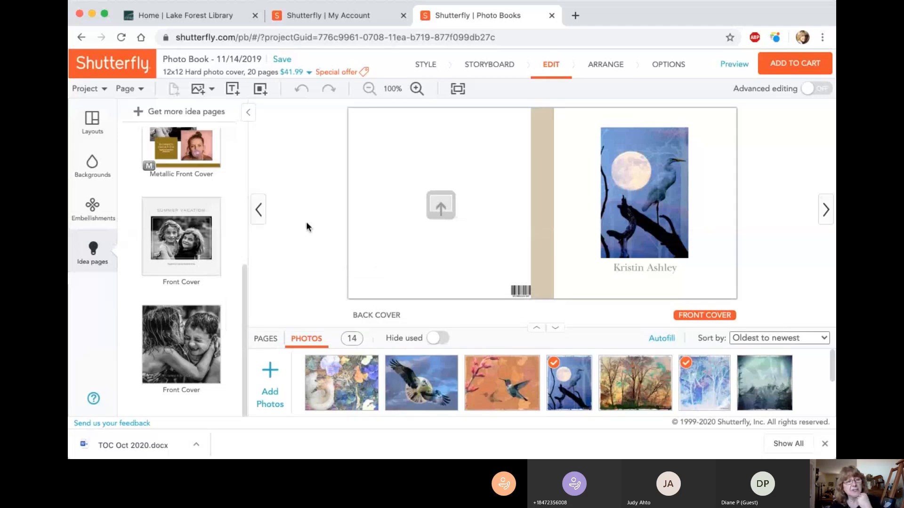
scroll(207, 198, up, 3)
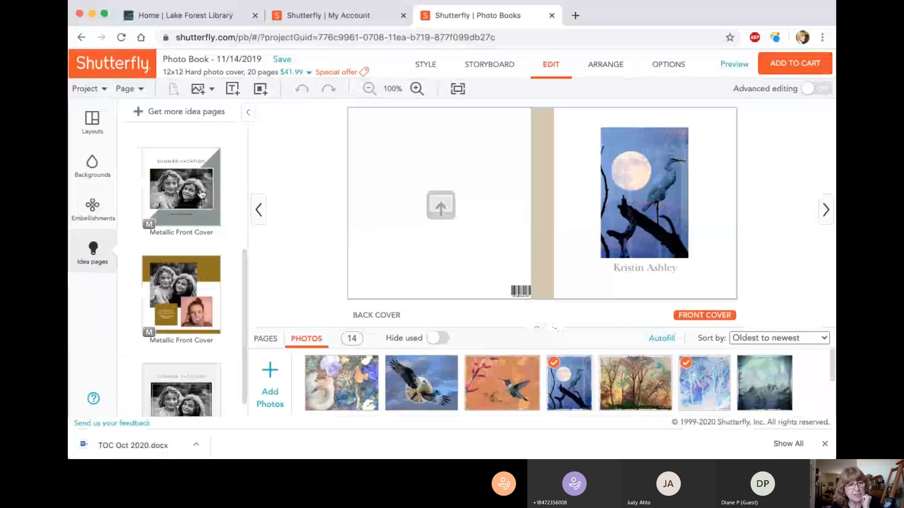
scroll(201, 194, up, 3)
mouse_move(202, 207)
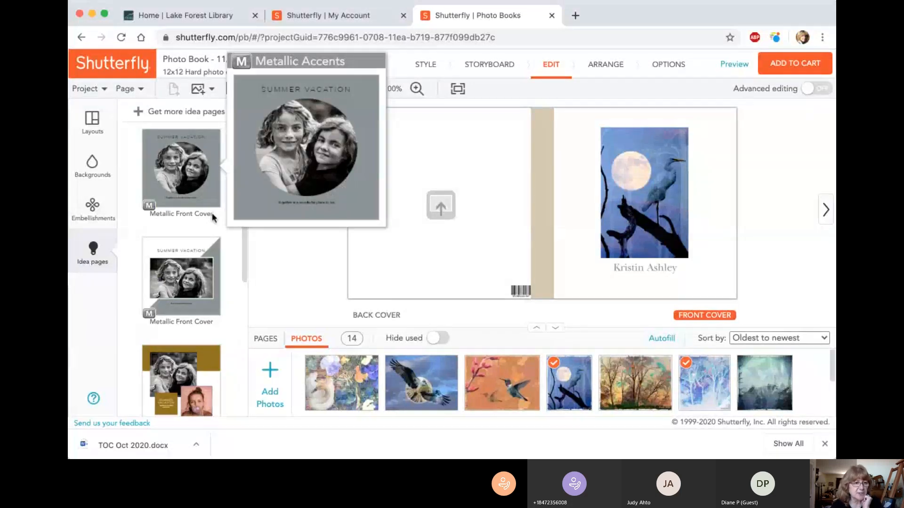
scroll(212, 218, down, 1)
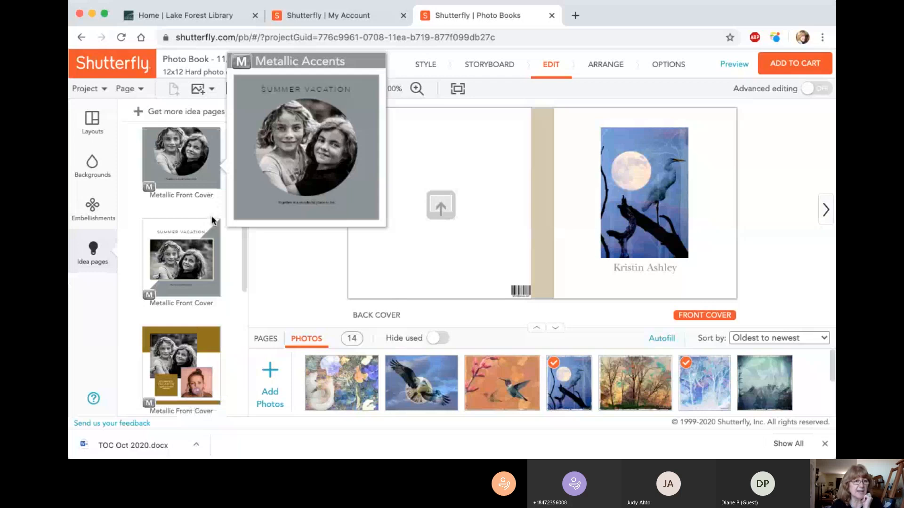
scroll(213, 220, down, 2)
scroll(164, 154, up, 3)
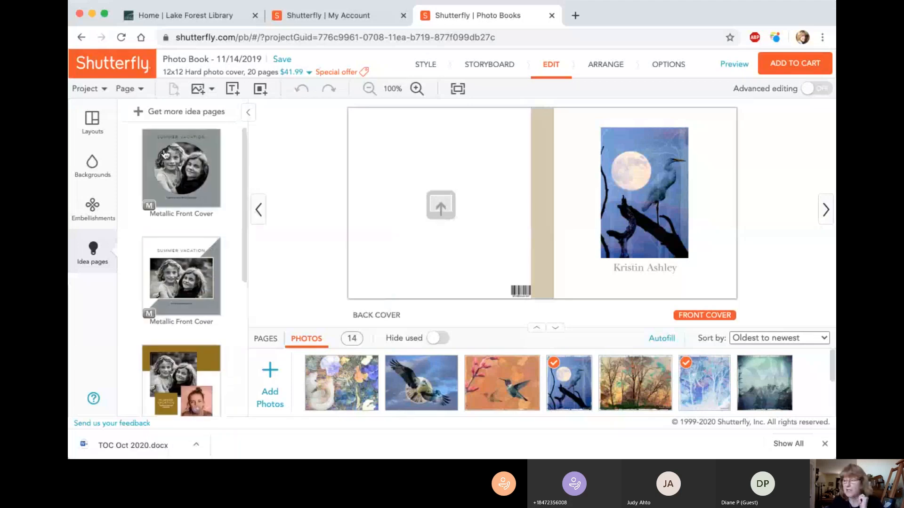
Step: Review the available project commands, and browse the full set of page layouts with enlarged previews of some
click(86, 88)
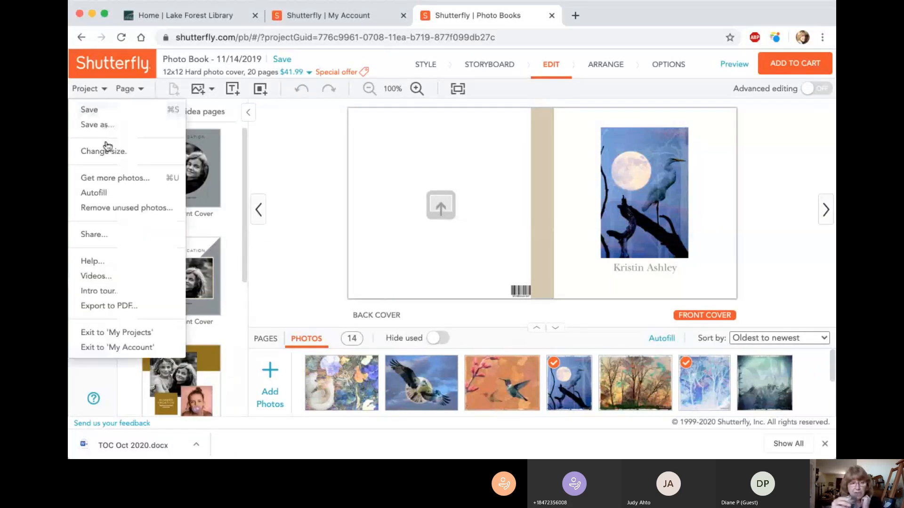
click(89, 88)
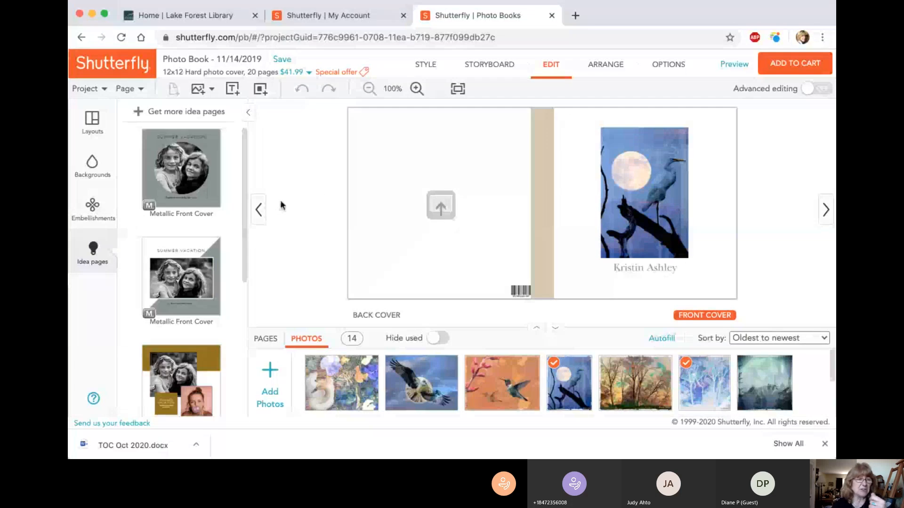
click(94, 124)
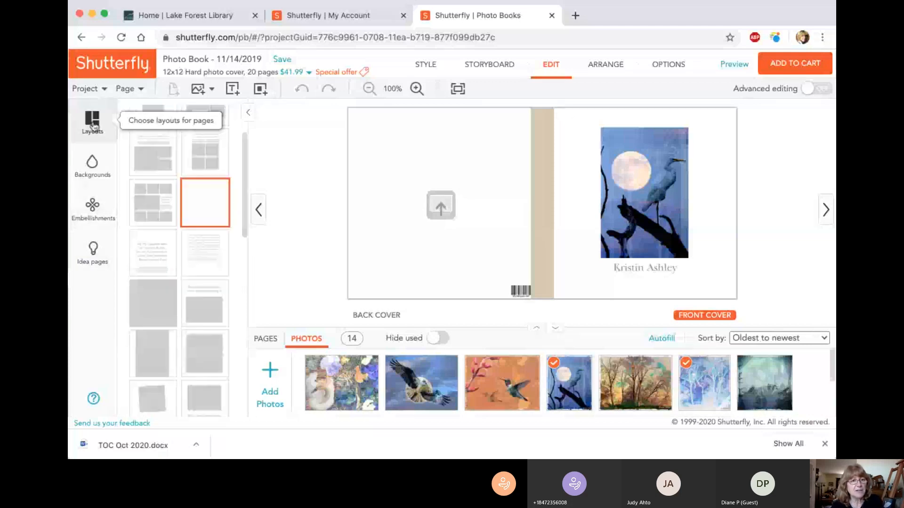
scroll(204, 131, up, 3)
mouse_move(204, 132)
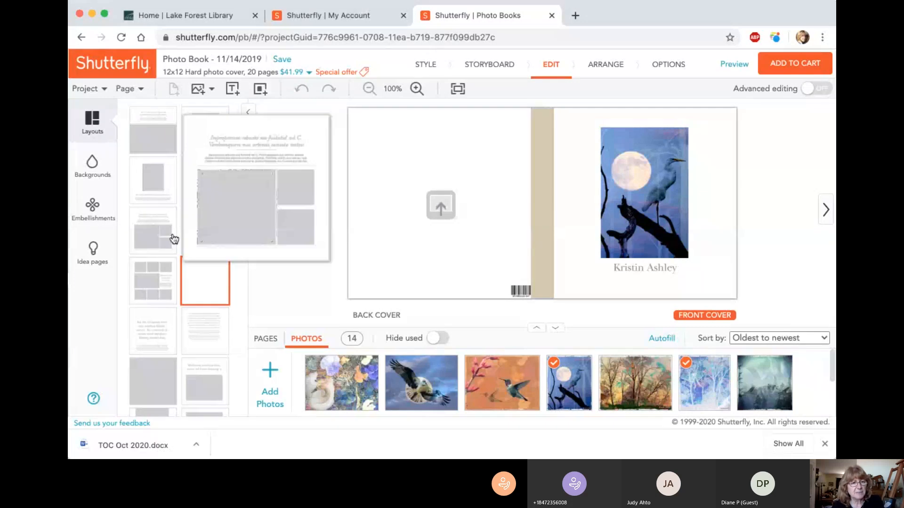
mouse_move(201, 231)
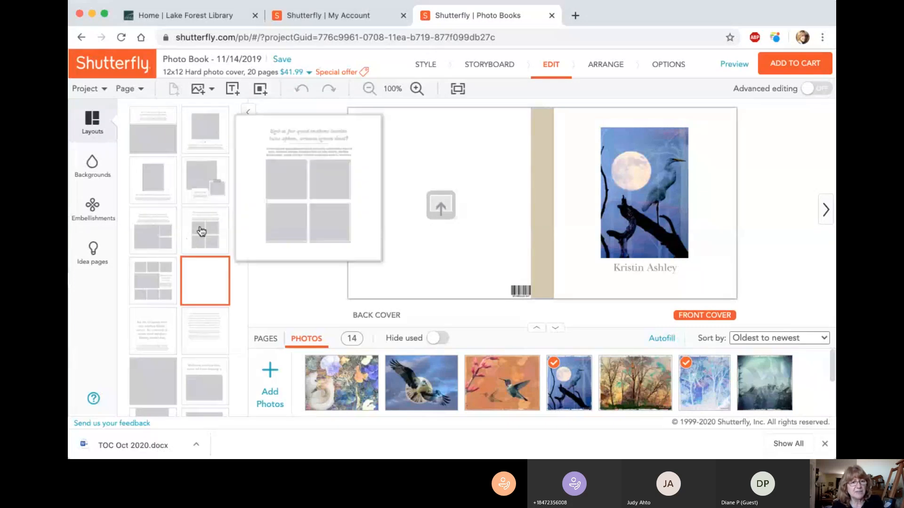
scroll(205, 234, down, 1)
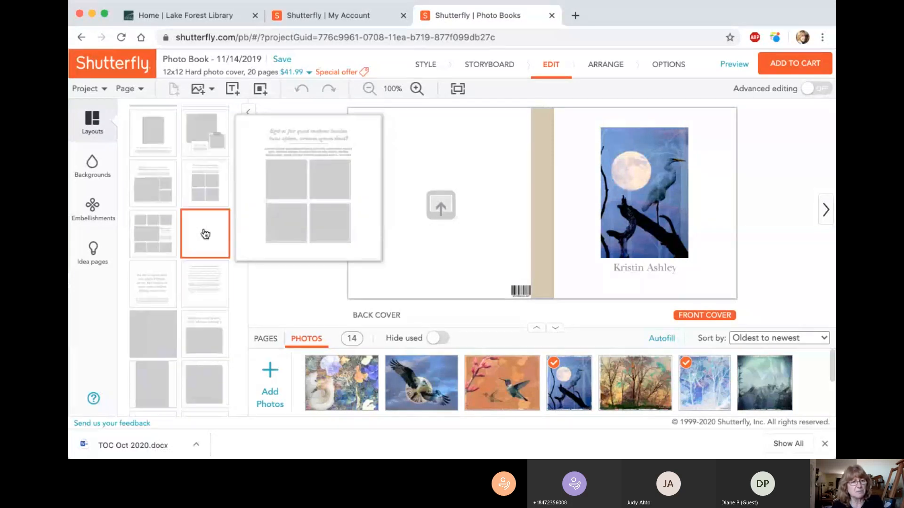
scroll(205, 233, down, 1)
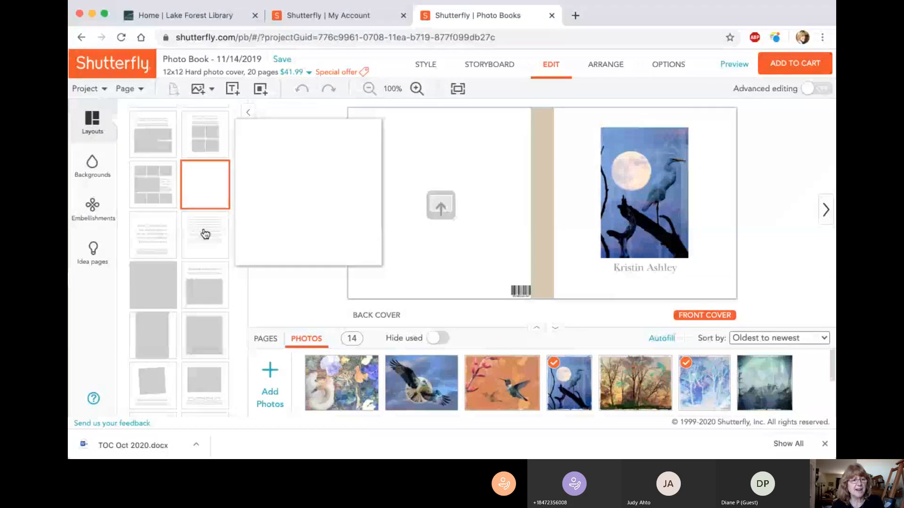
scroll(204, 234, down, 5)
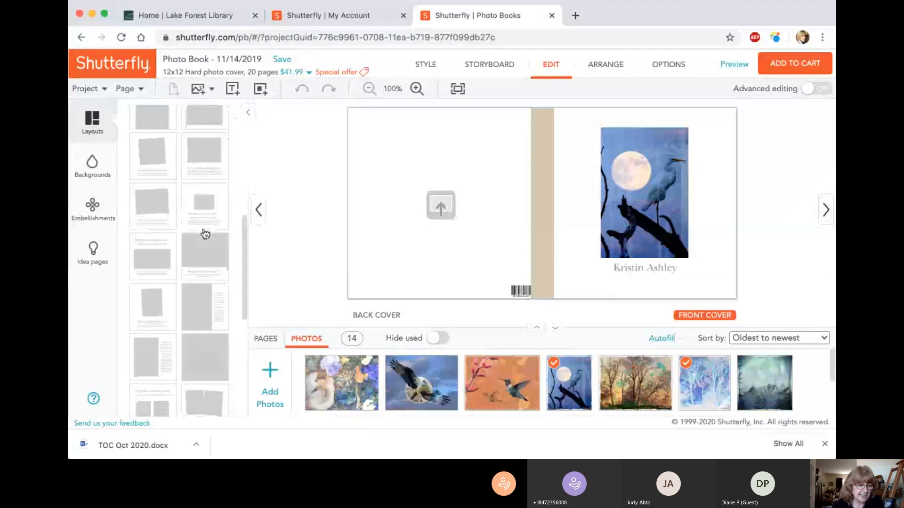
scroll(205, 234, down, 3)
scroll(204, 234, down, 2)
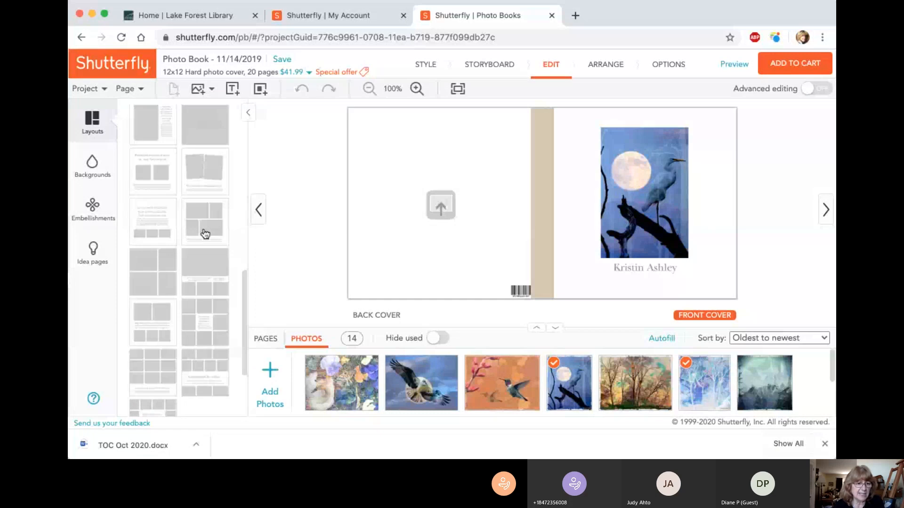
scroll(205, 234, down, 2)
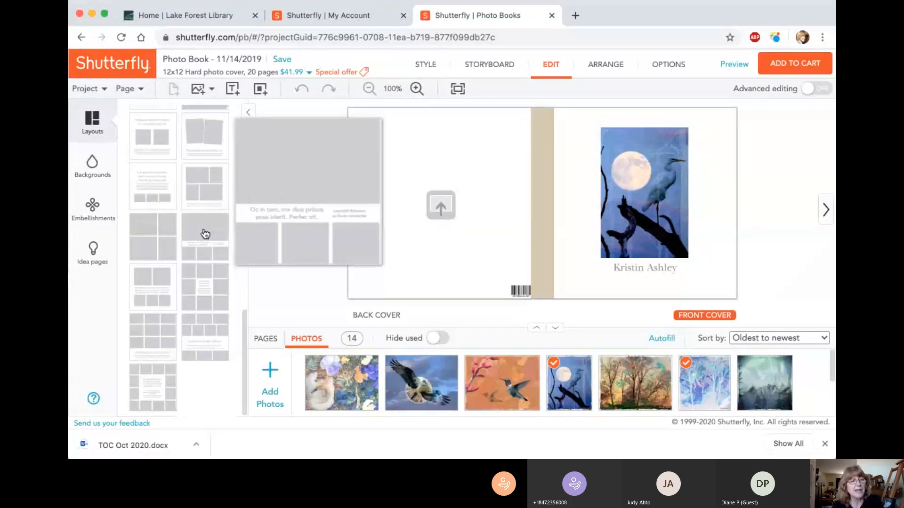
scroll(204, 234, up, 3)
scroll(205, 234, up, 3)
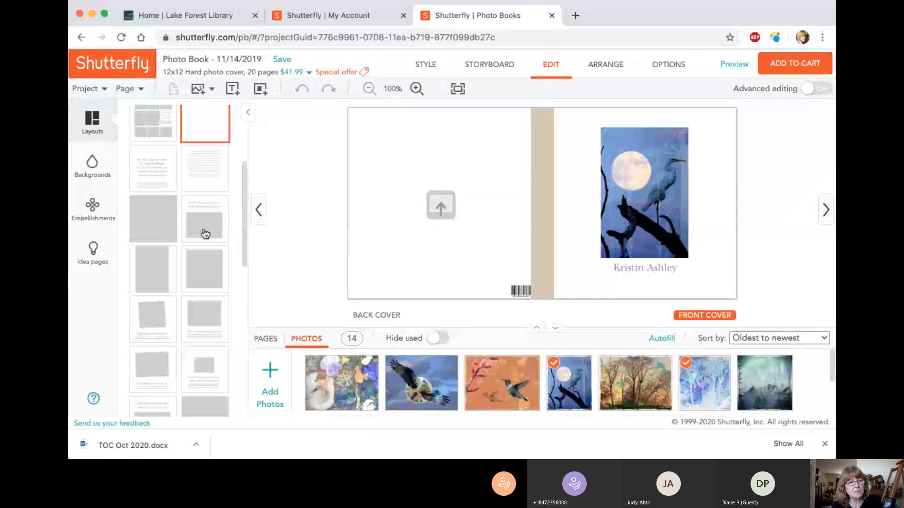
scroll(204, 234, up, 1)
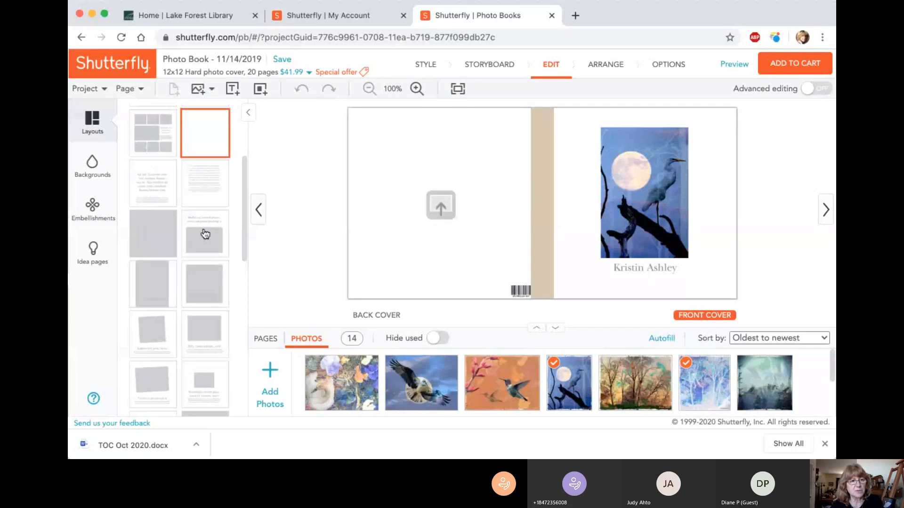
scroll(204, 234, up, 1)
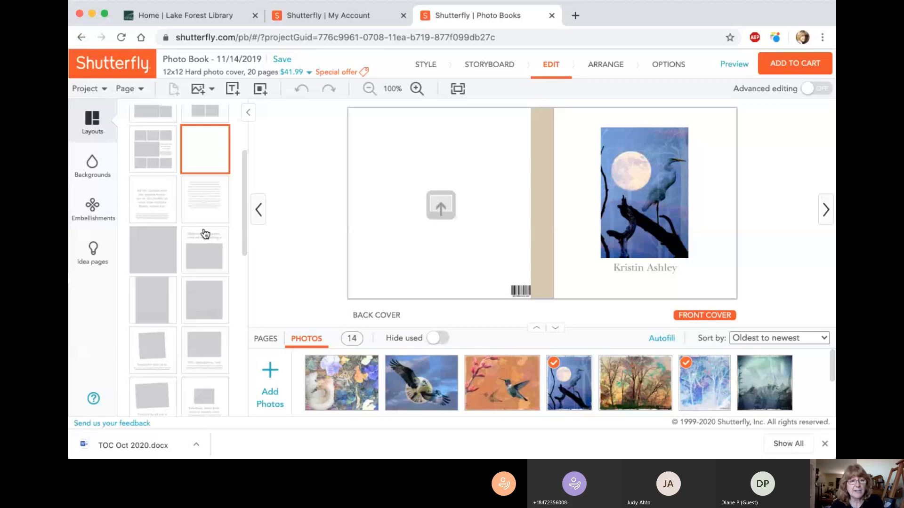
scroll(205, 234, up, 5)
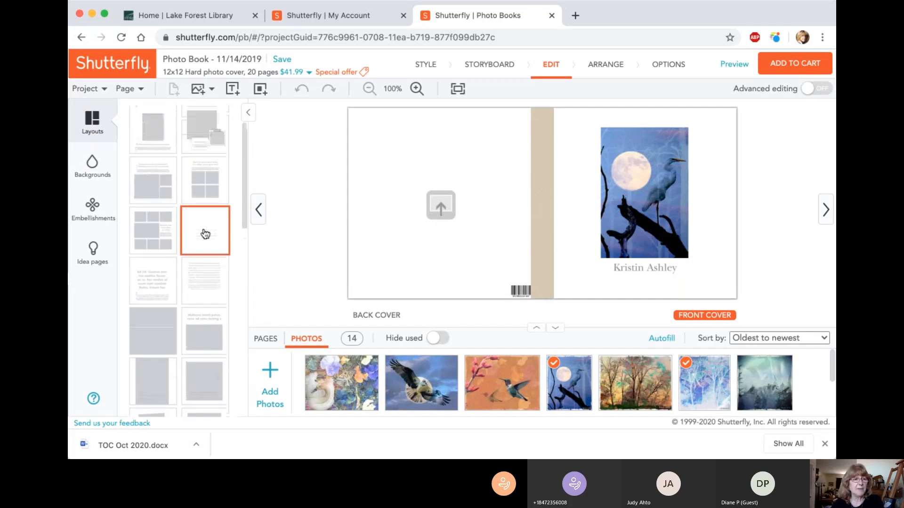
scroll(205, 234, up, 3)
mouse_move(168, 116)
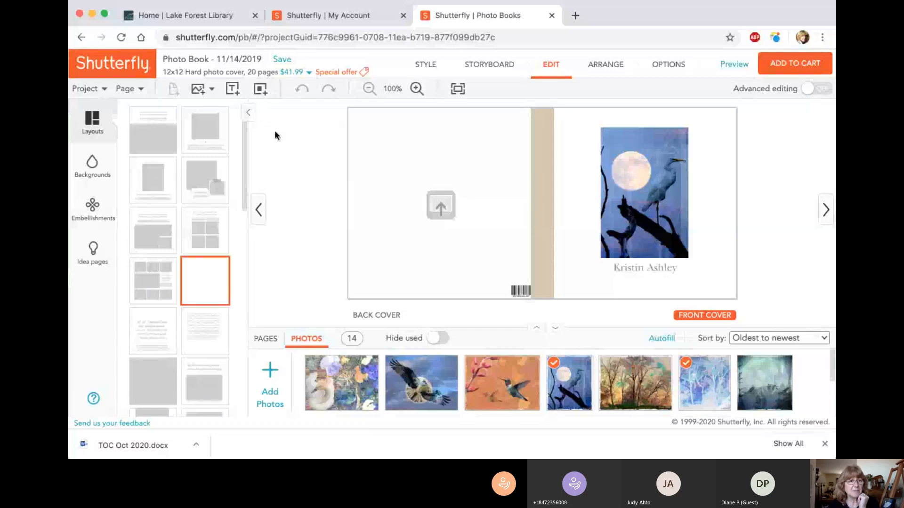
Step: Turn on advanced editing for the photo book
click(204, 96)
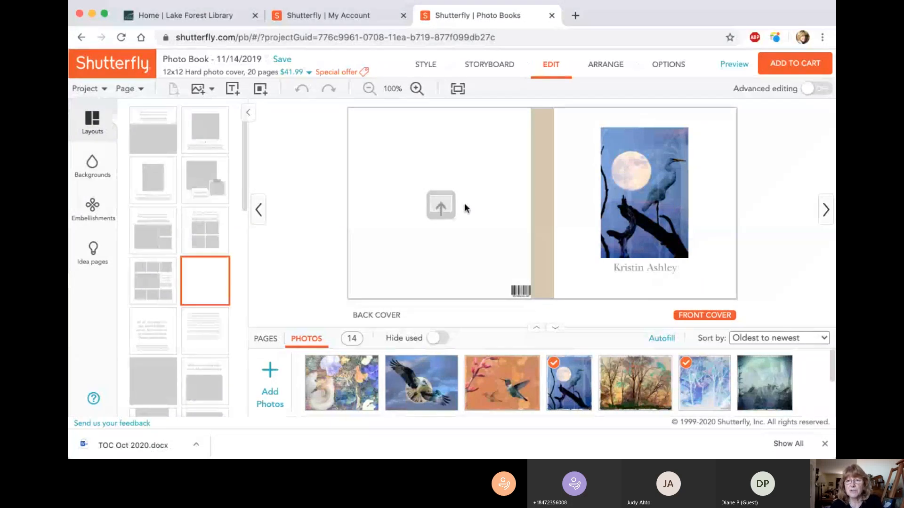
click(808, 91)
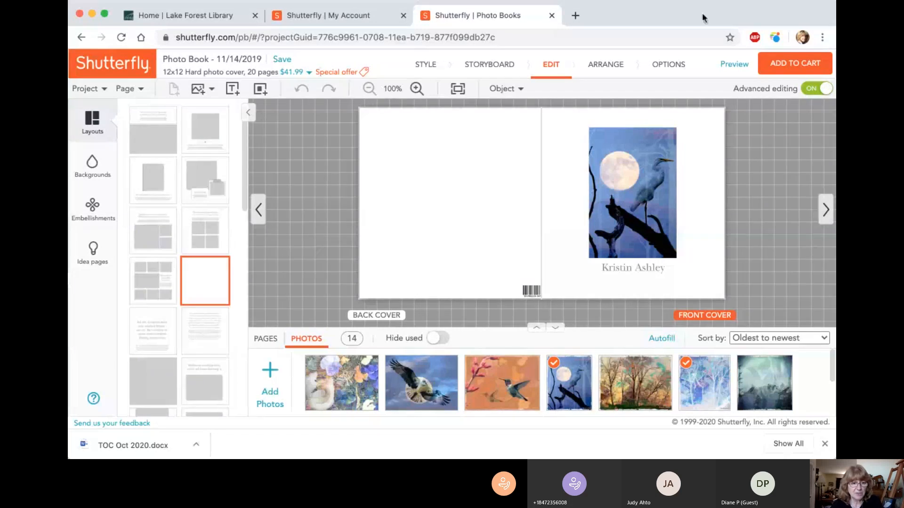
Step: Upload the picture of a black bird and pink moon from the computer, adding it to the project with the Photos tab option
click(270, 379)
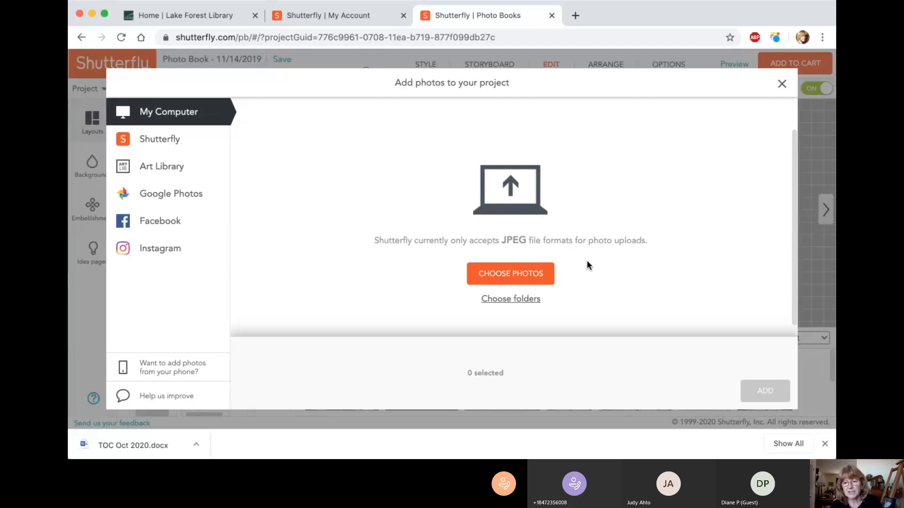
click(526, 276)
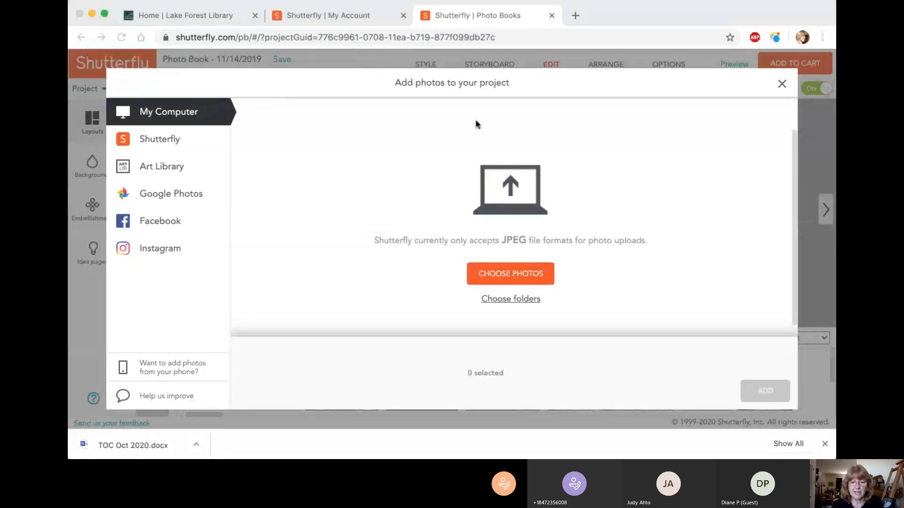
click(825, 342)
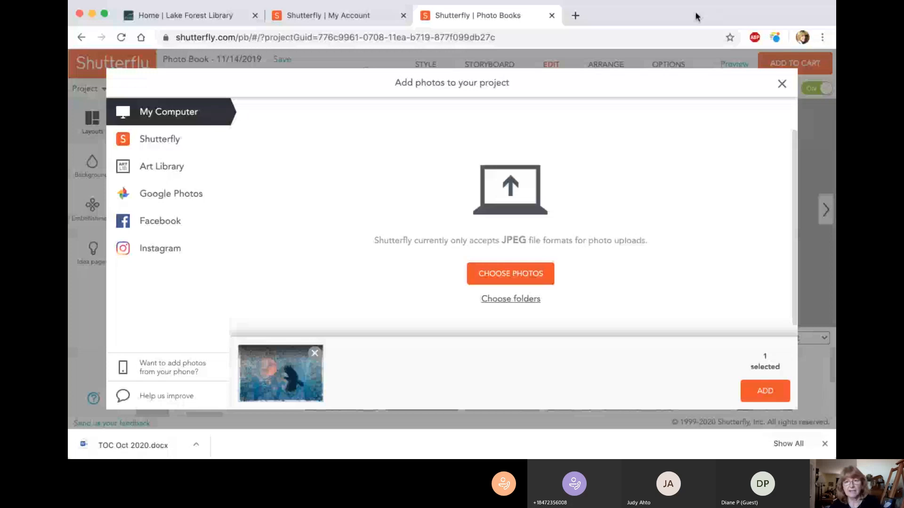
drag(697, 17, 639, 17)
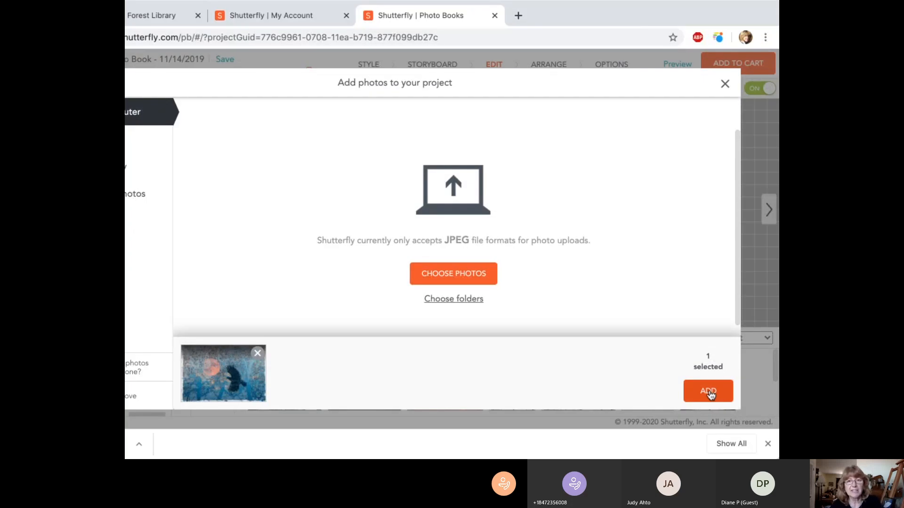
click(708, 392)
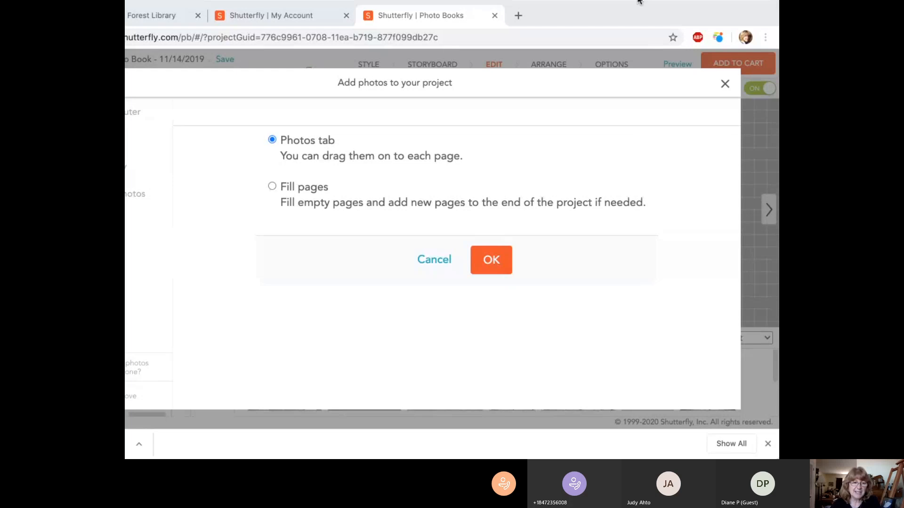
drag(638, 16, 700, 16)
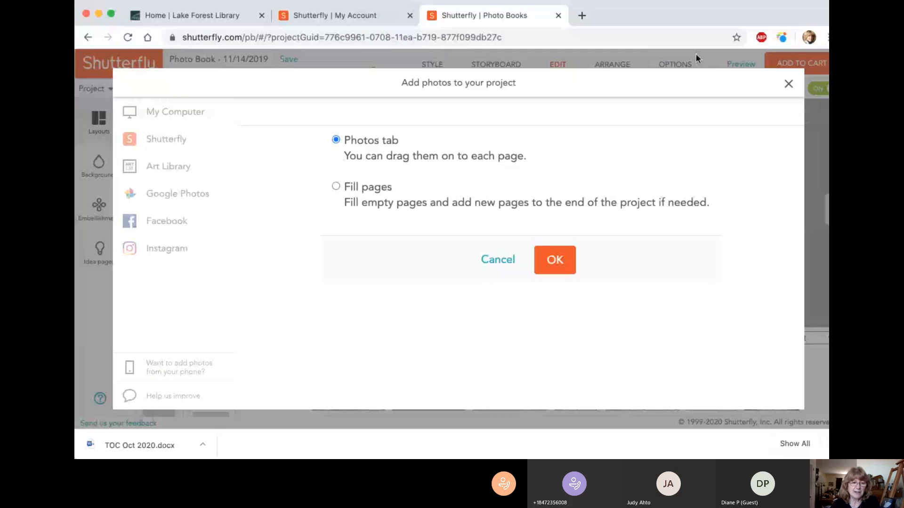
click(551, 258)
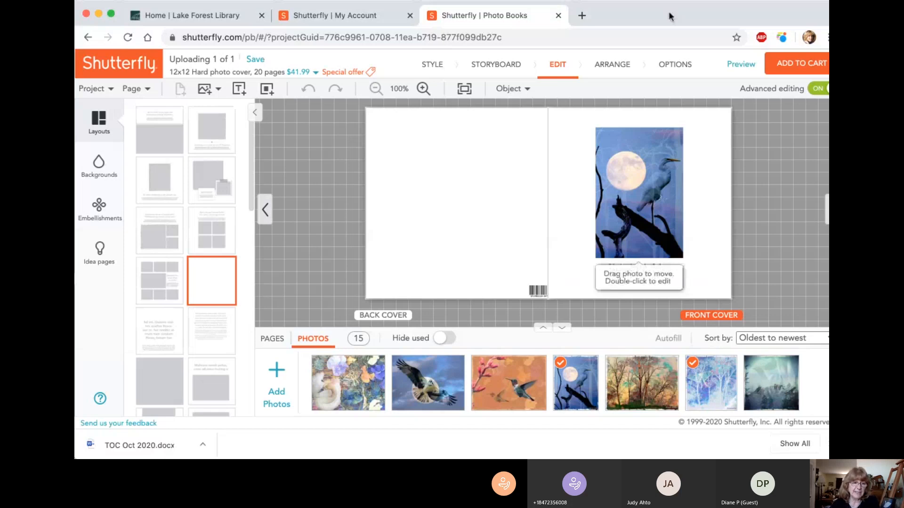
drag(669, 13, 645, 16)
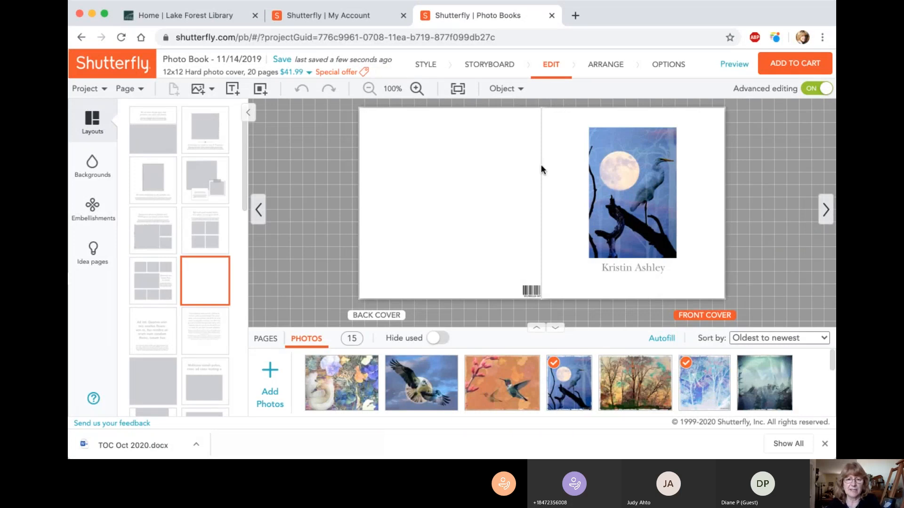
Step: Delete the heron photo and the name text beneath it from the front cover
click(662, 226)
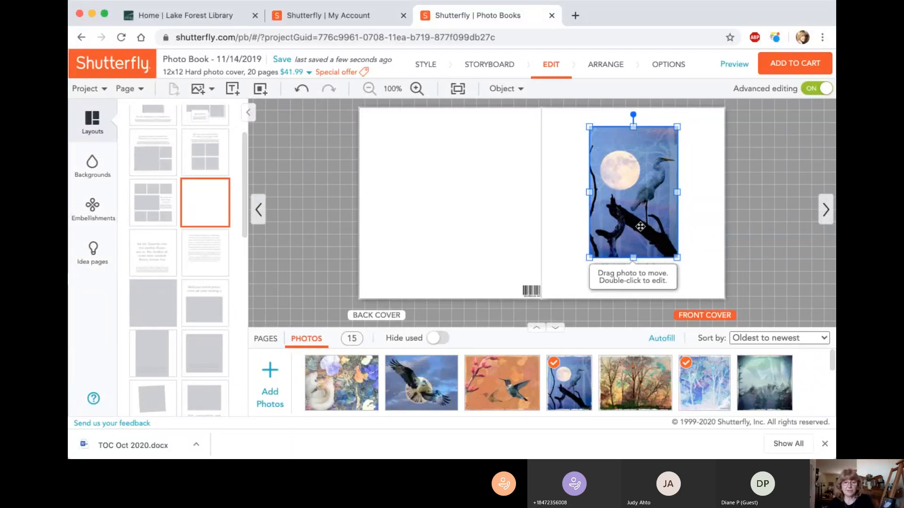
key(Delete)
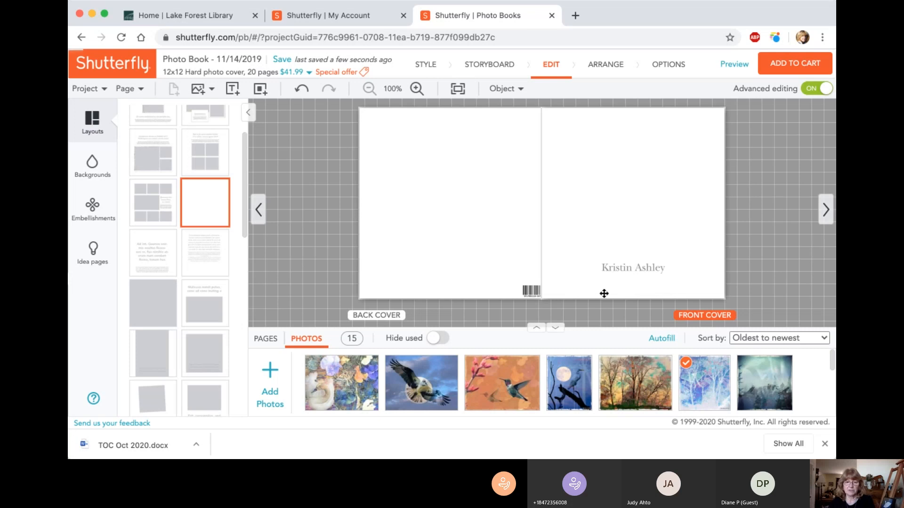
click(636, 267)
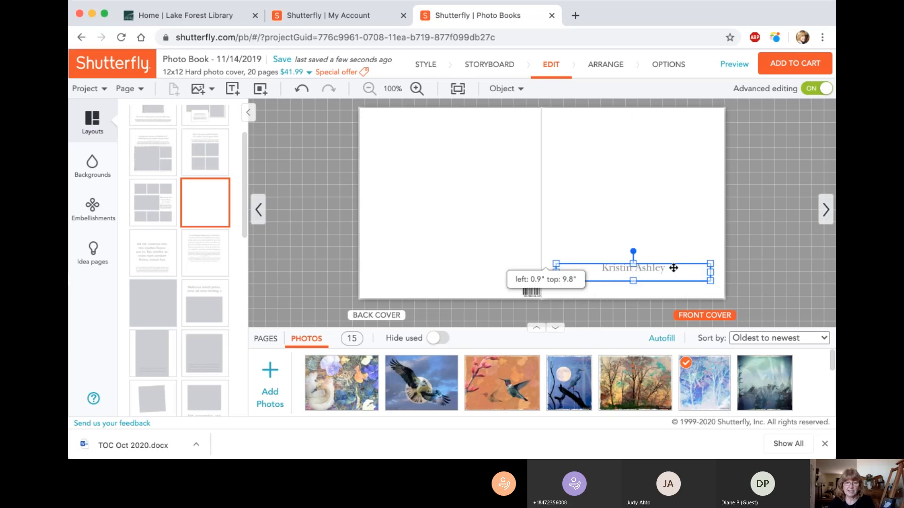
key(Delete)
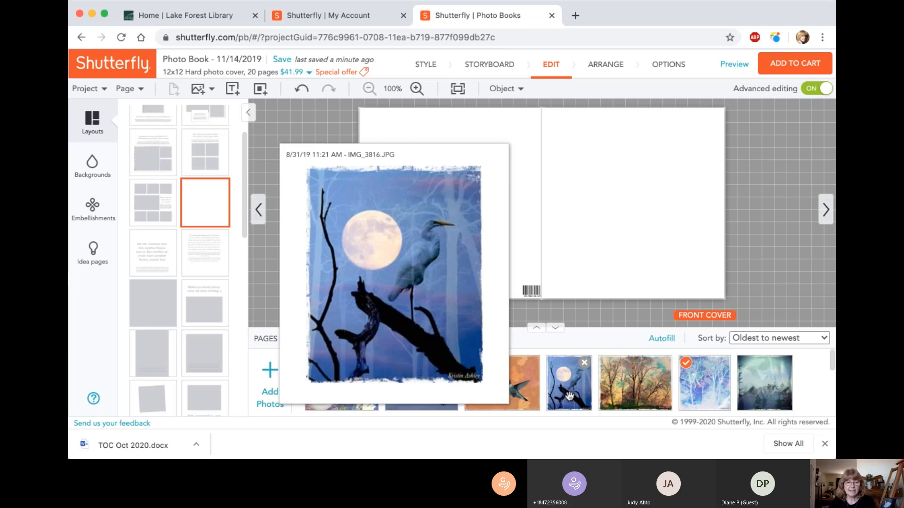
Step: Place the heron and moon photo IMG_3816.JPG on the blank front cover, enlarge it and shift it towards the cover's middle
drag(569, 397, 622, 236)
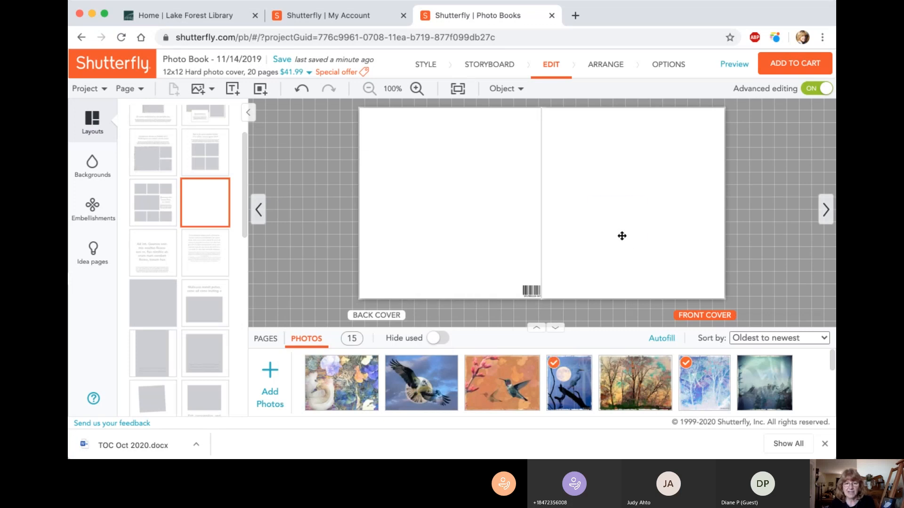
drag(631, 214, 684, 254)
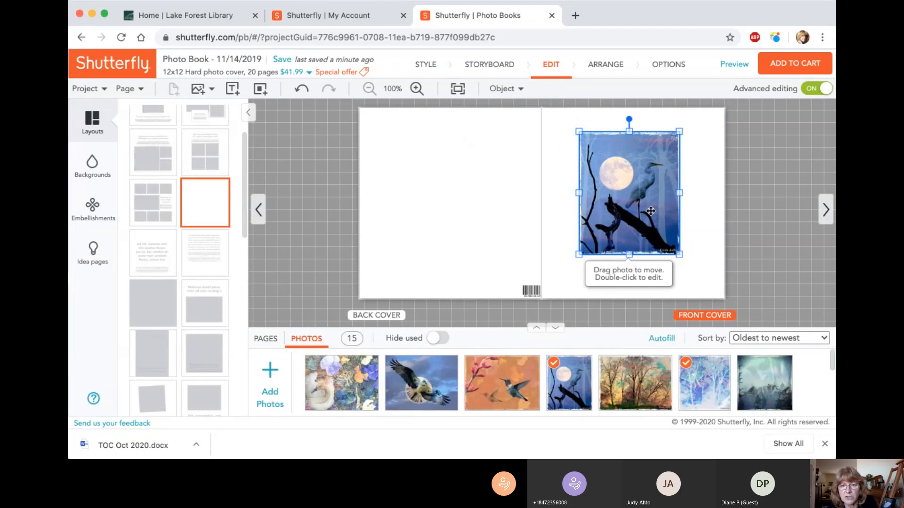
drag(650, 211, 655, 210)
click(701, 193)
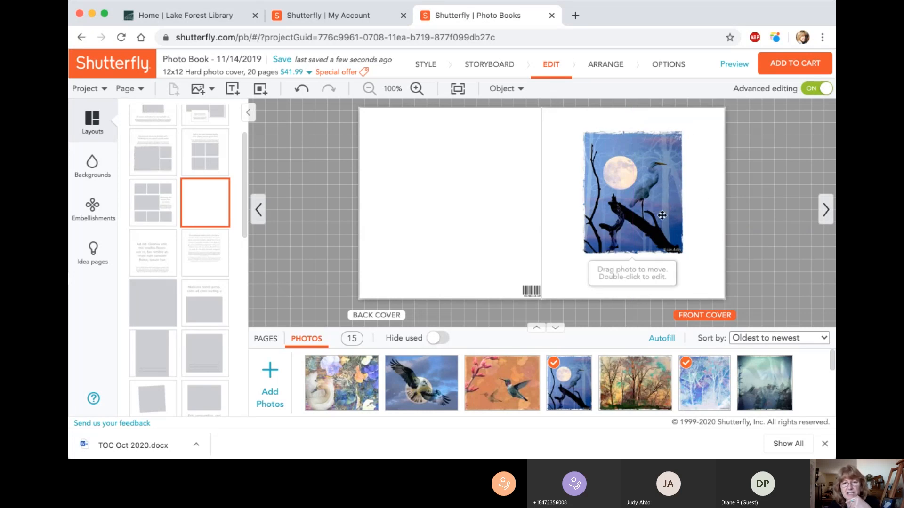
Step: Centre the heron photo horizontally on the front cover with space below it, and save the project
drag(662, 215, 652, 197)
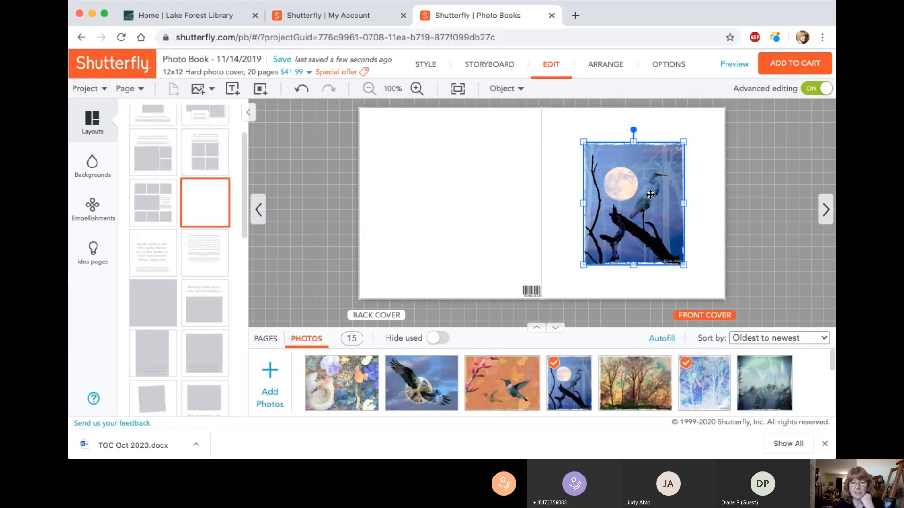
drag(650, 195, 650, 189)
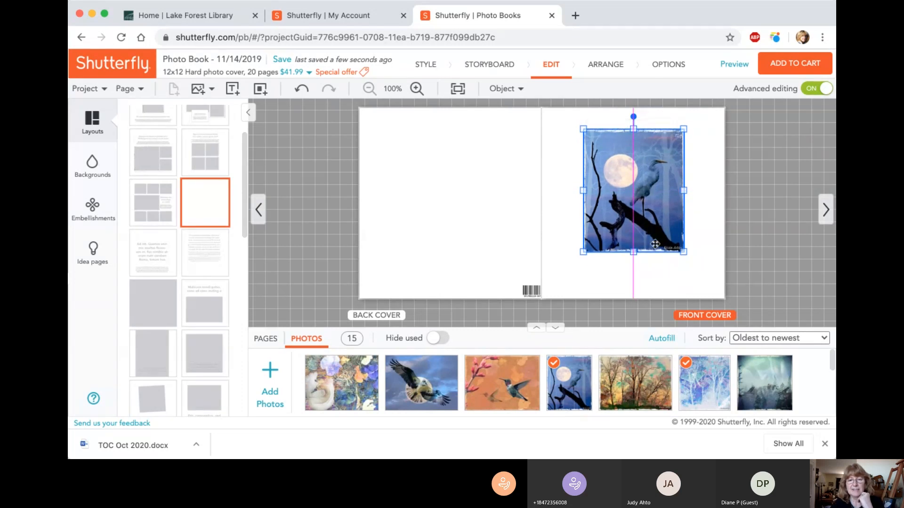
click(663, 276)
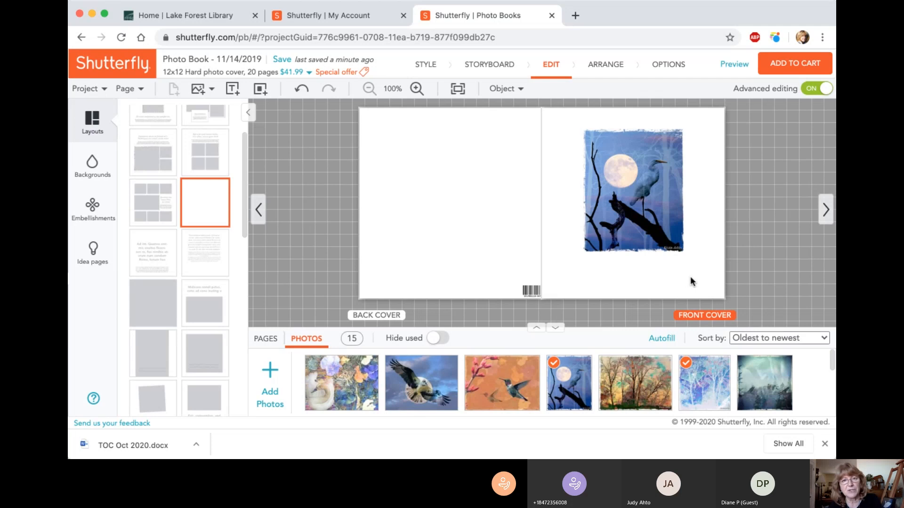
click(282, 59)
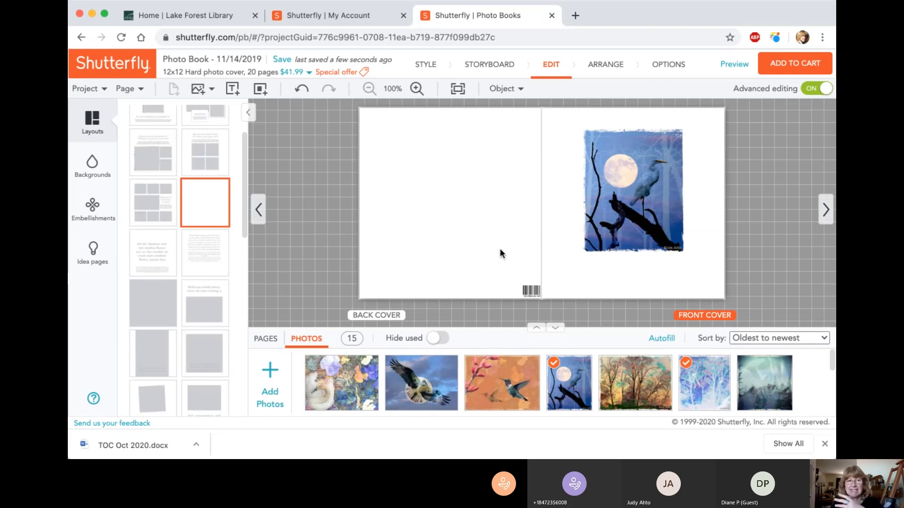
Step: Add a text box to the front cover, placed just below the heron photo, centred and widened to match the photo
click(470, 201)
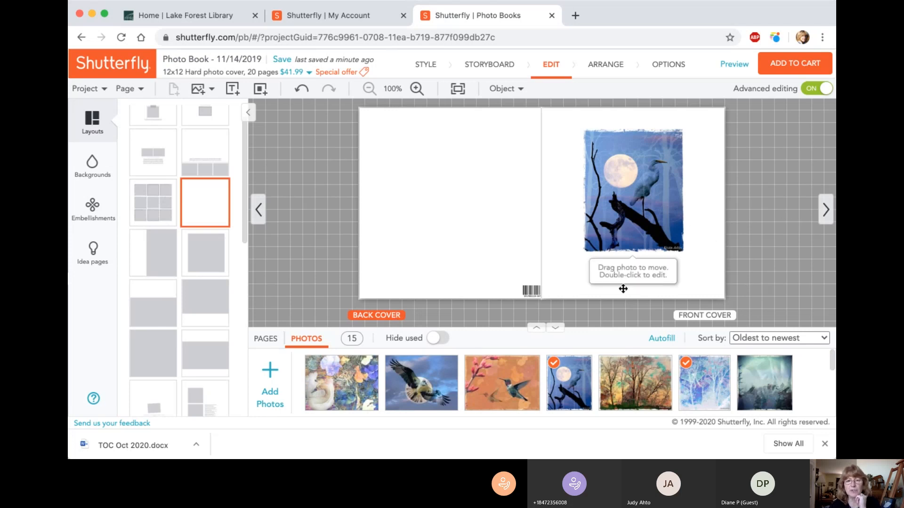
click(704, 315)
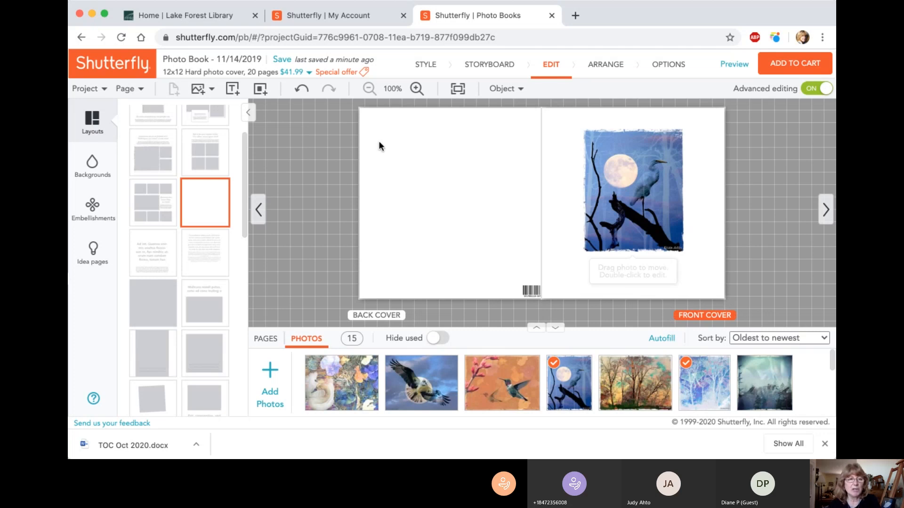
click(232, 89)
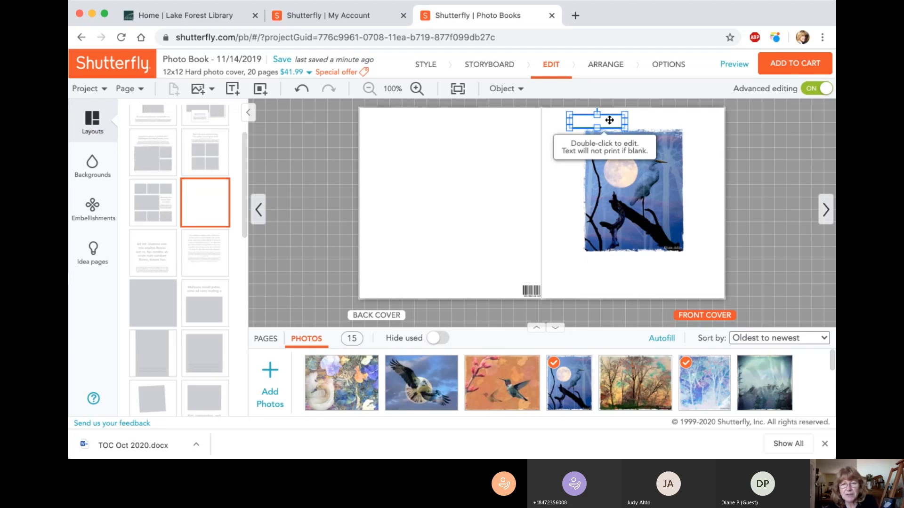
drag(609, 120, 621, 273)
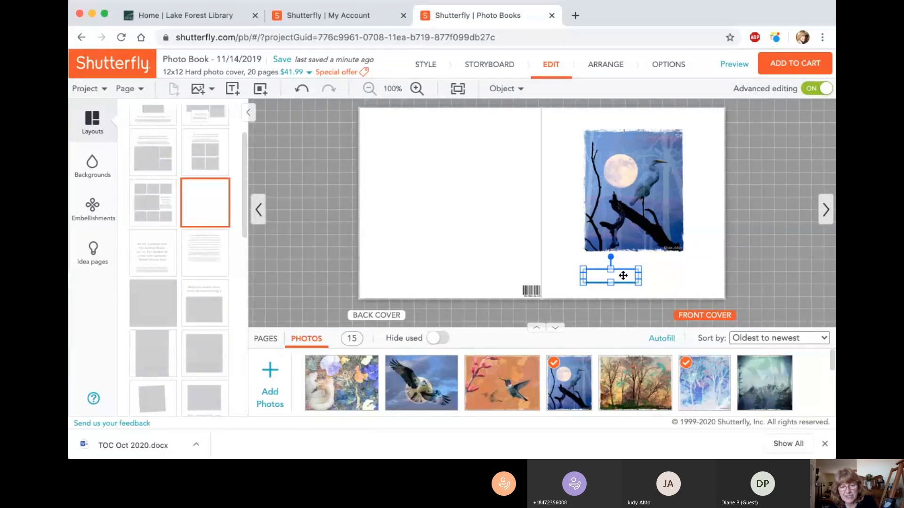
drag(623, 275, 624, 269)
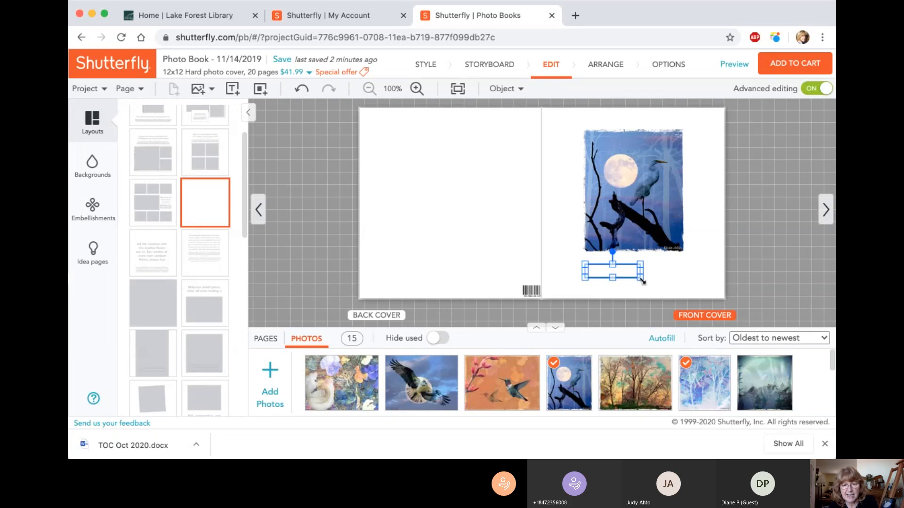
drag(642, 281, 692, 284)
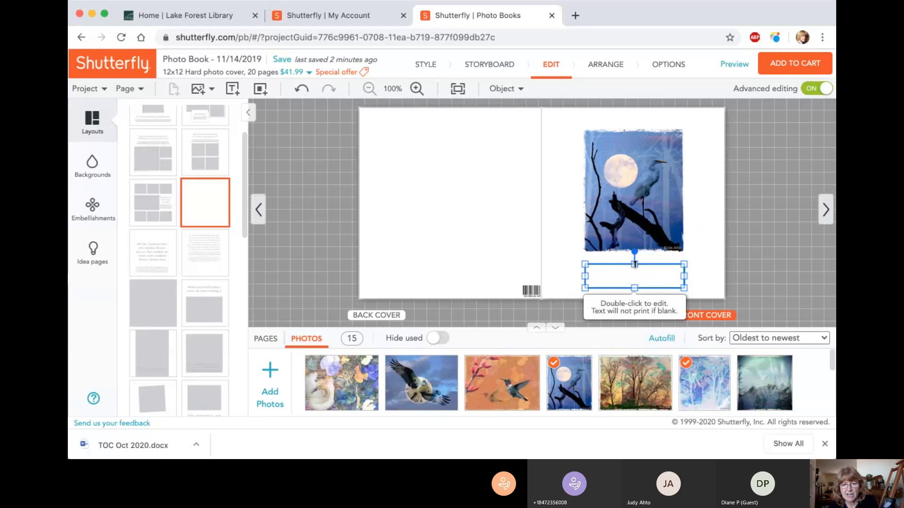
drag(634, 264, 604, 271)
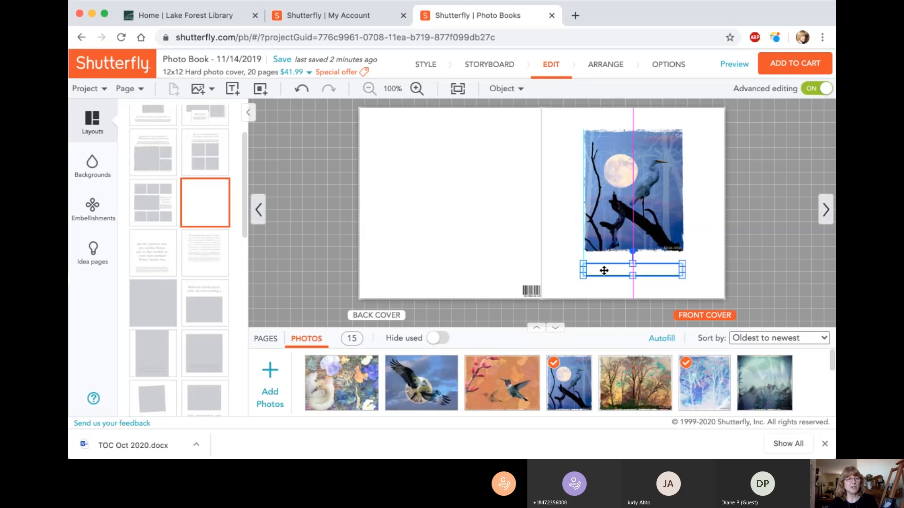
Step: Edit the front cover text box, browse the available fonts and set its font to Anna Clara
double_click(604, 271)
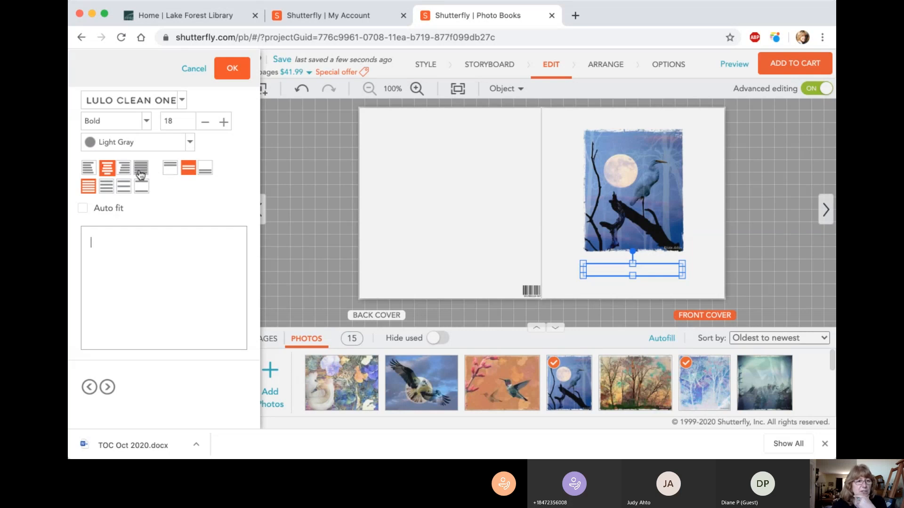
click(170, 168)
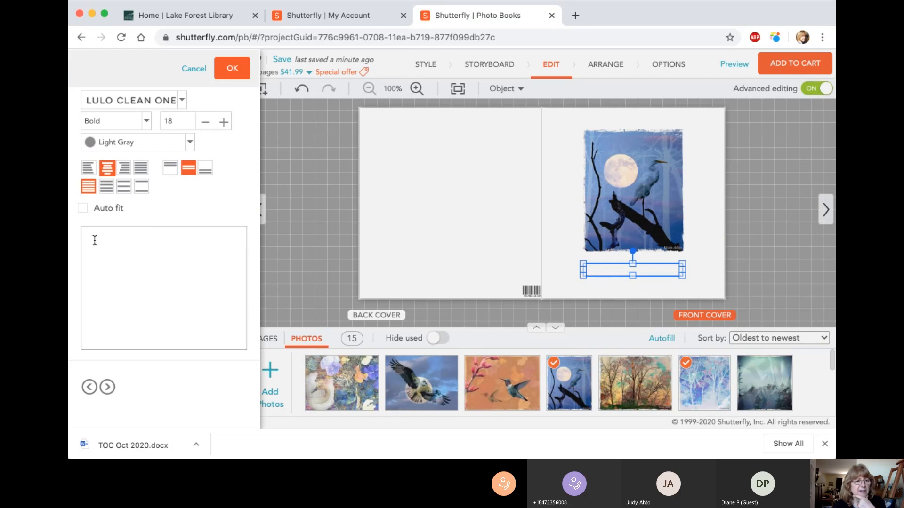
click(110, 239)
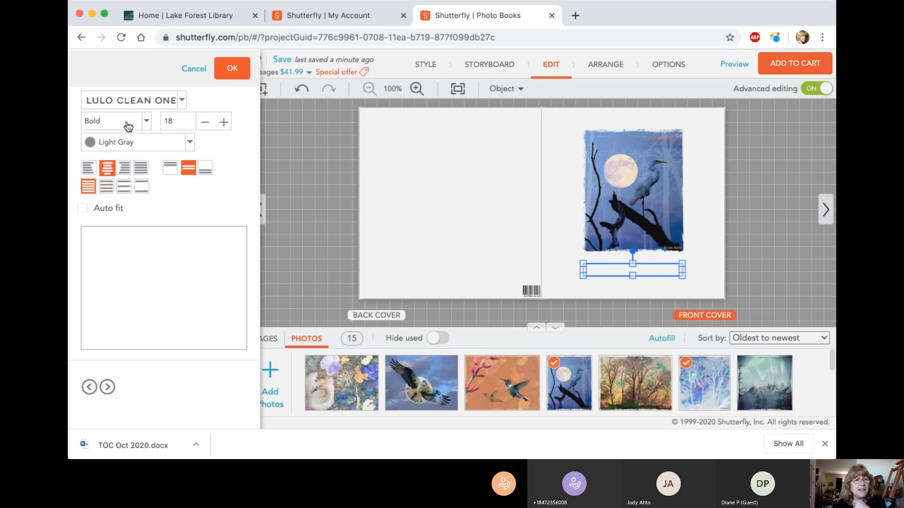
click(182, 100)
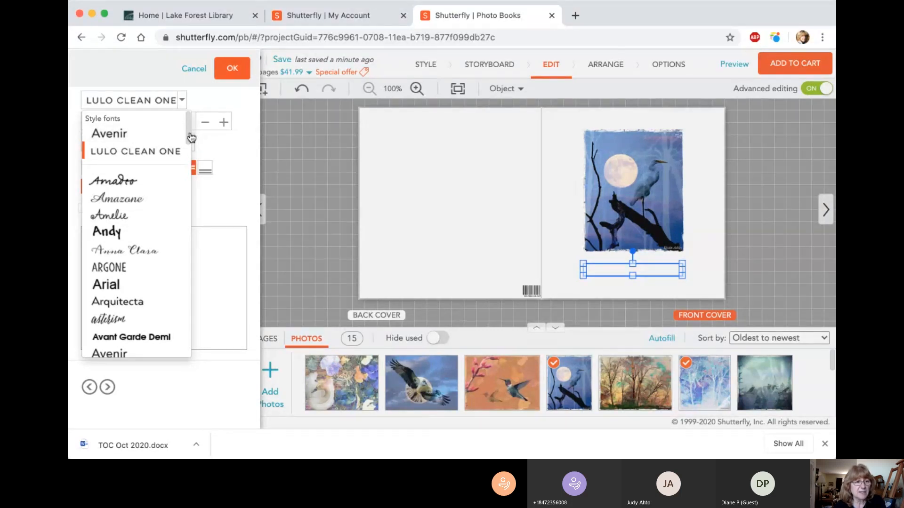
drag(191, 137, 193, 163)
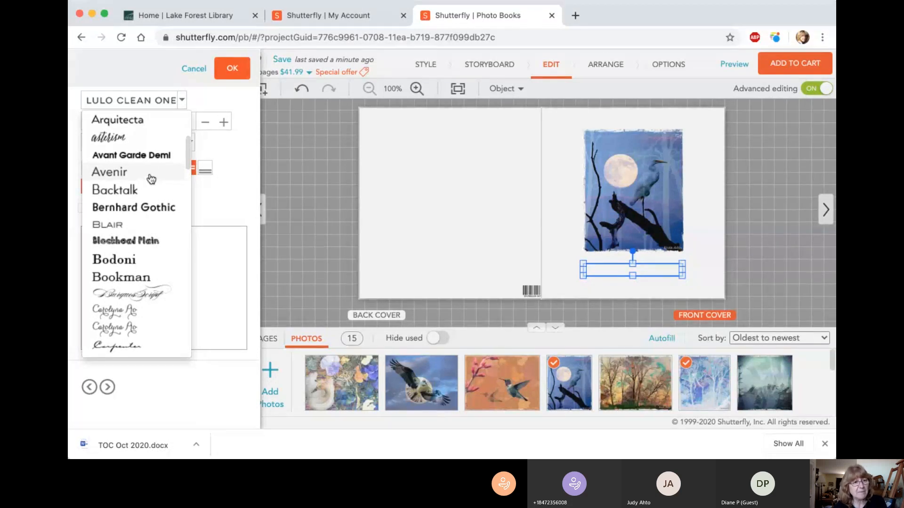
scroll(137, 181, up, 1)
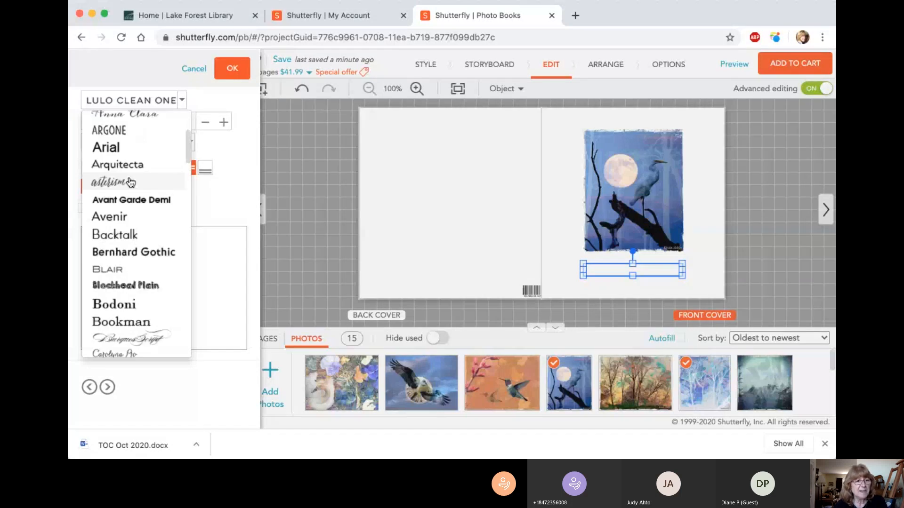
scroll(190, 152, up, 1)
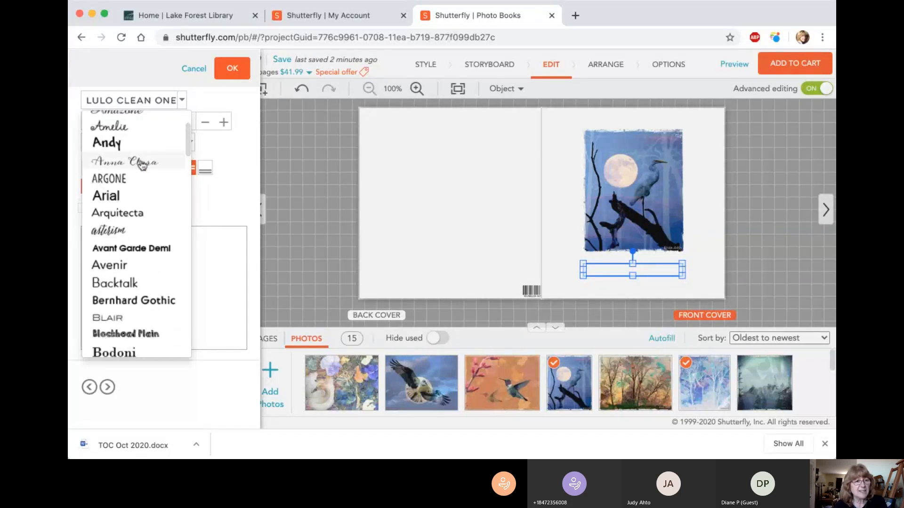
click(141, 164)
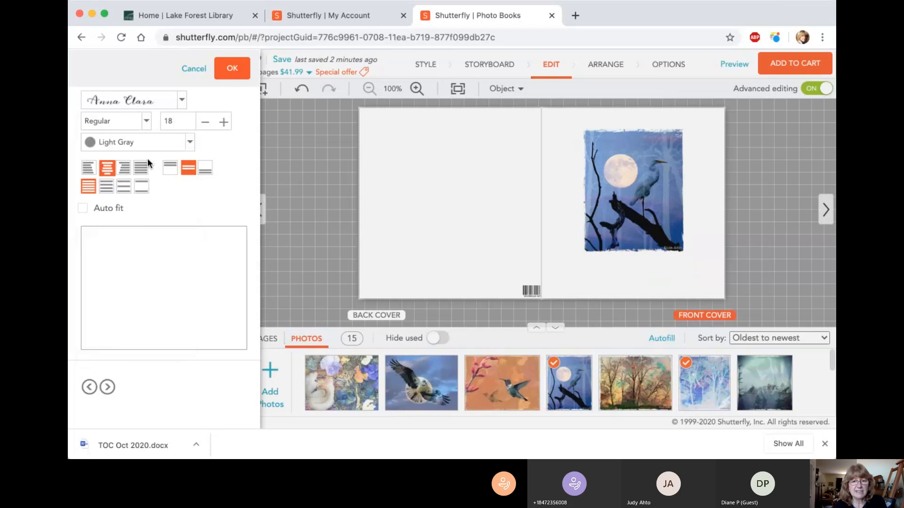
Step: Browse the available fonts for the front cover text box, keeping Anna Clara
click(182, 101)
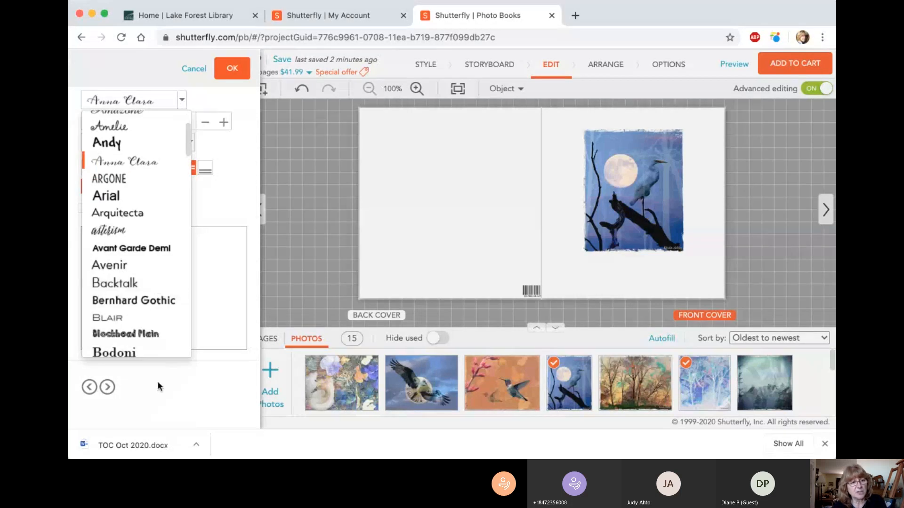
scroll(162, 349, down, 15)
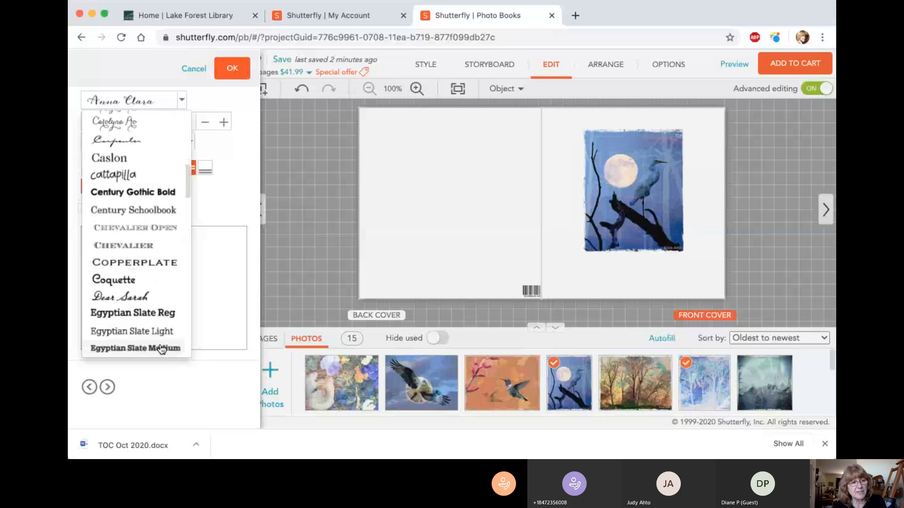
scroll(162, 350, down, 3)
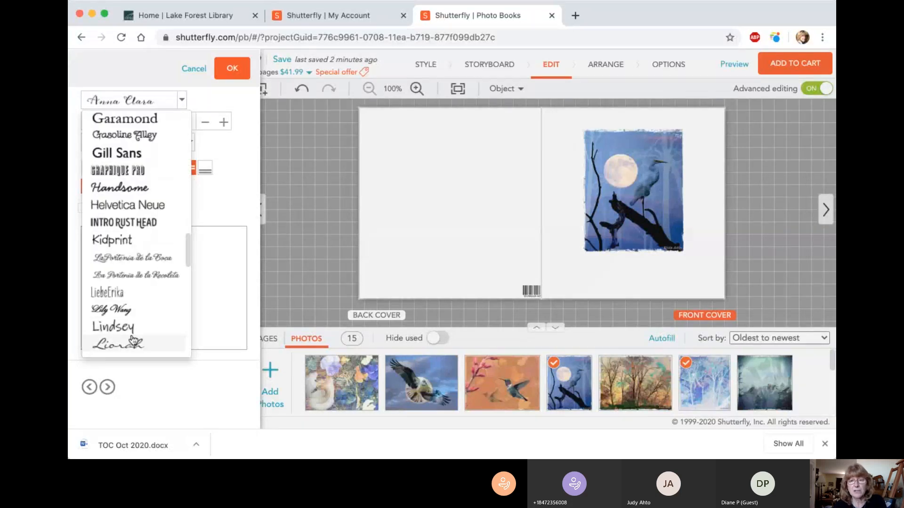
scroll(157, 201, up, 20)
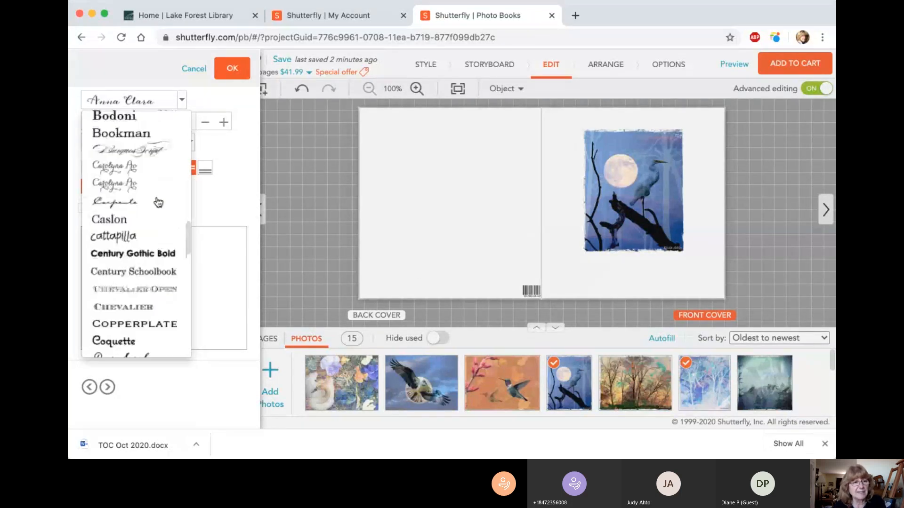
click(222, 141)
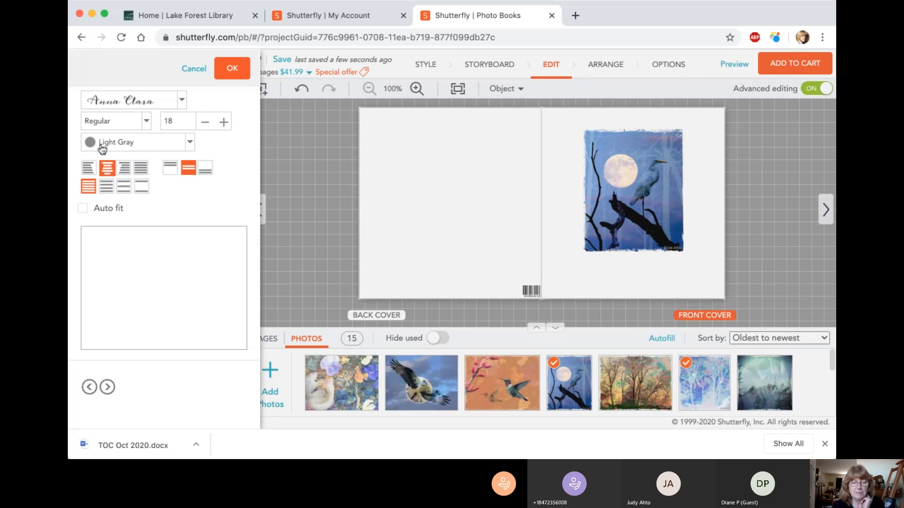
Step: Expand the metallic colour choices and set the front cover text colour to Metallic Silver
click(190, 143)
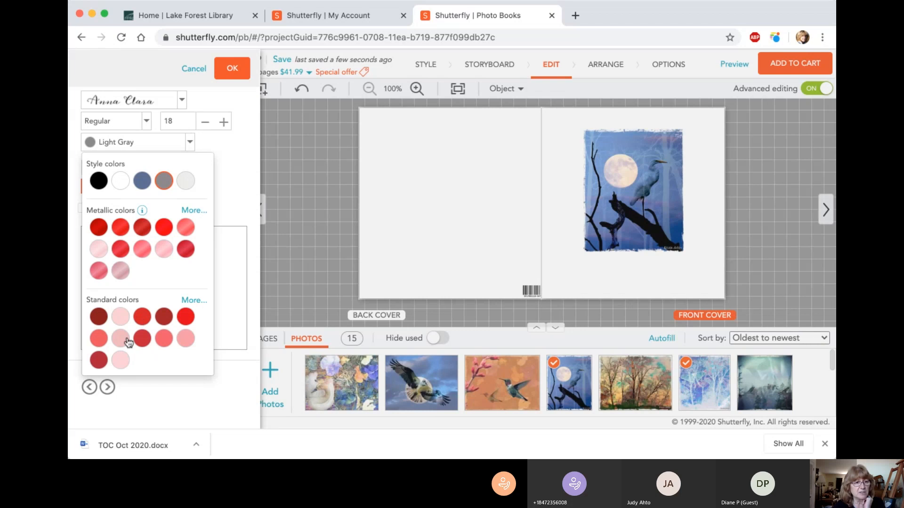
click(197, 211)
scroll(202, 344, down, 3)
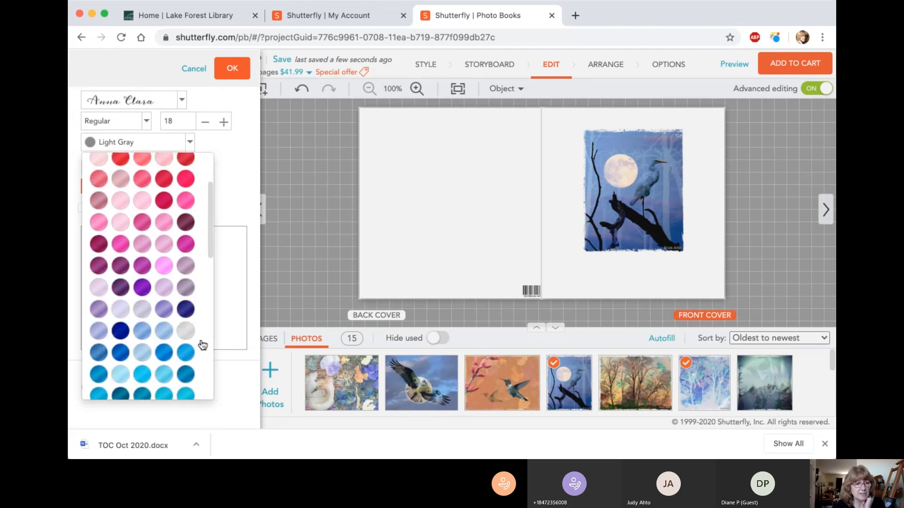
scroll(202, 345, down, 2)
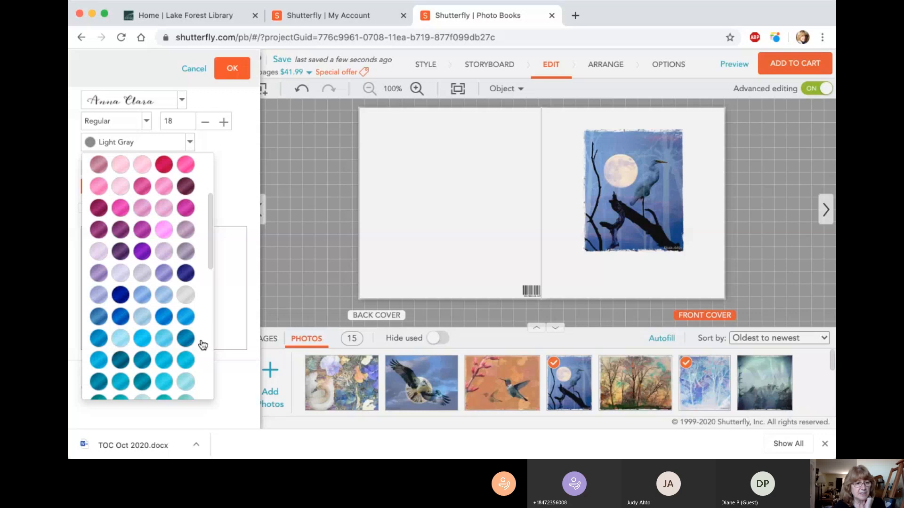
scroll(202, 345, down, 5)
scroll(203, 345, down, 5)
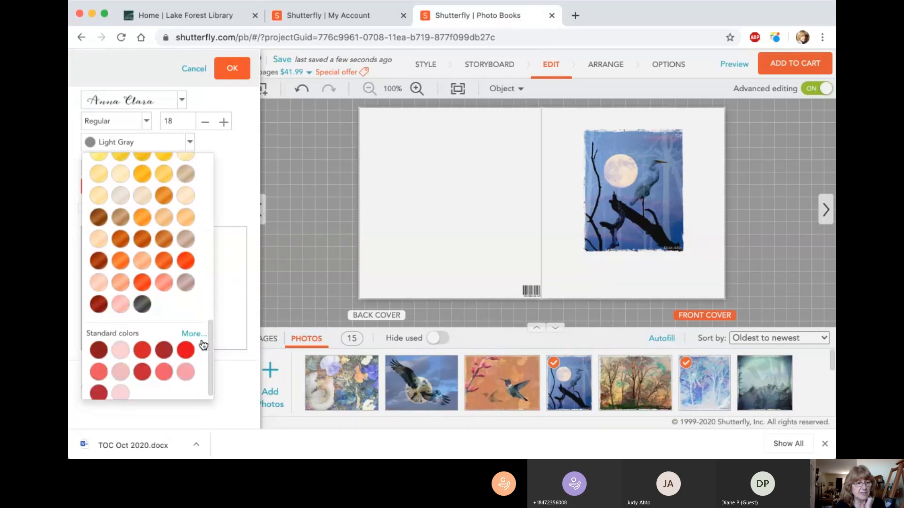
scroll(203, 345, up, 10)
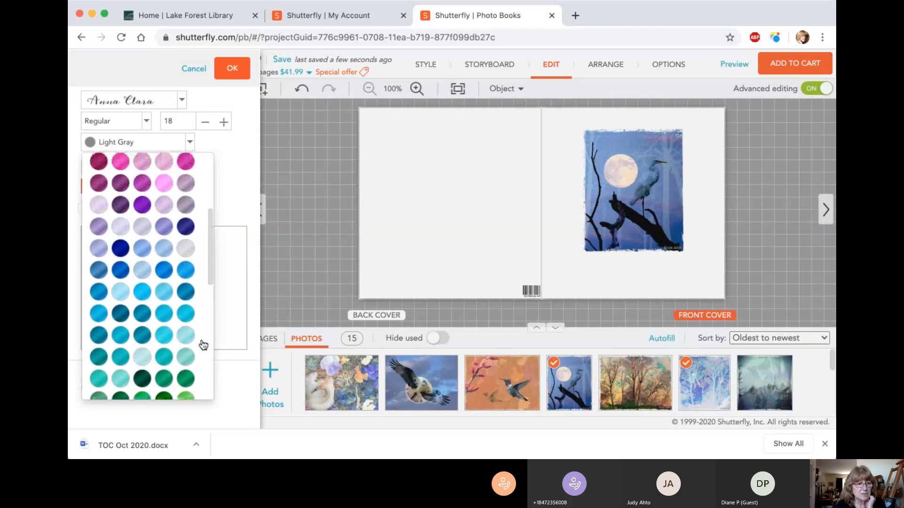
scroll(203, 345, up, 3)
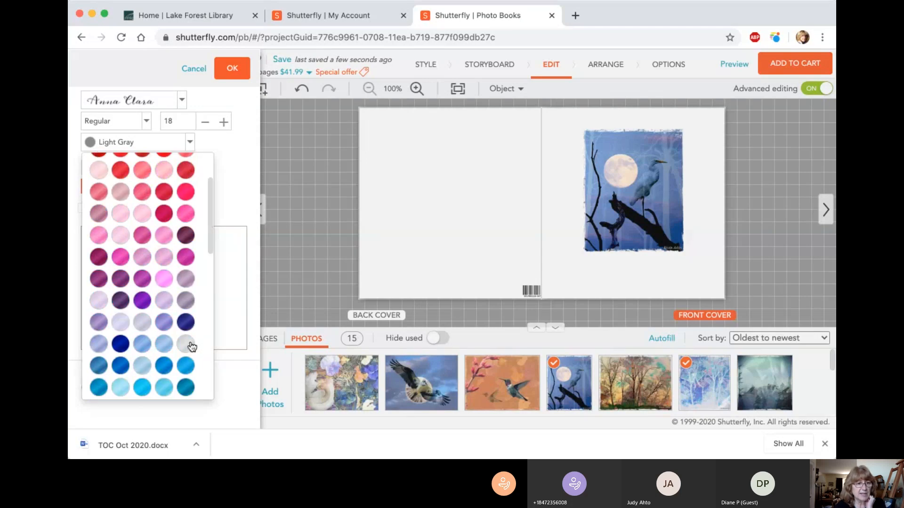
click(188, 347)
Step: Enter the artist's full name followed by "Art" as the front cover text
click(89, 232)
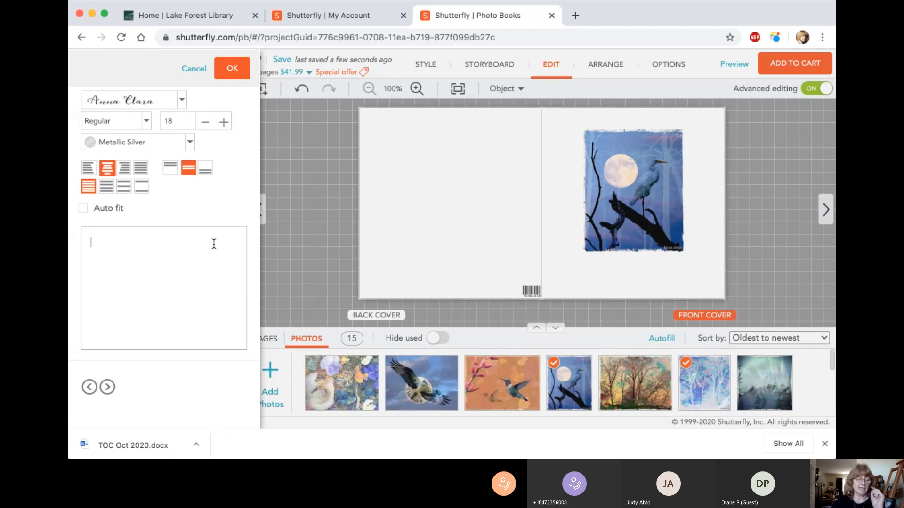
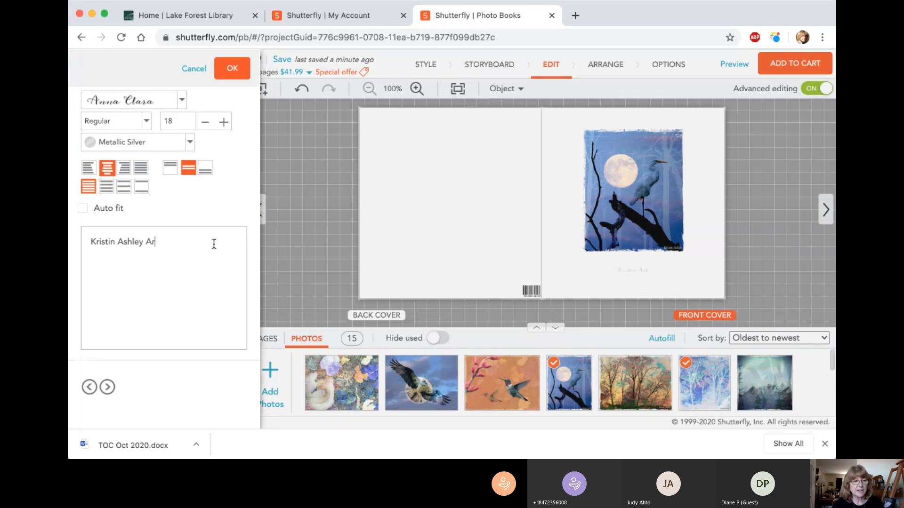
text(t)
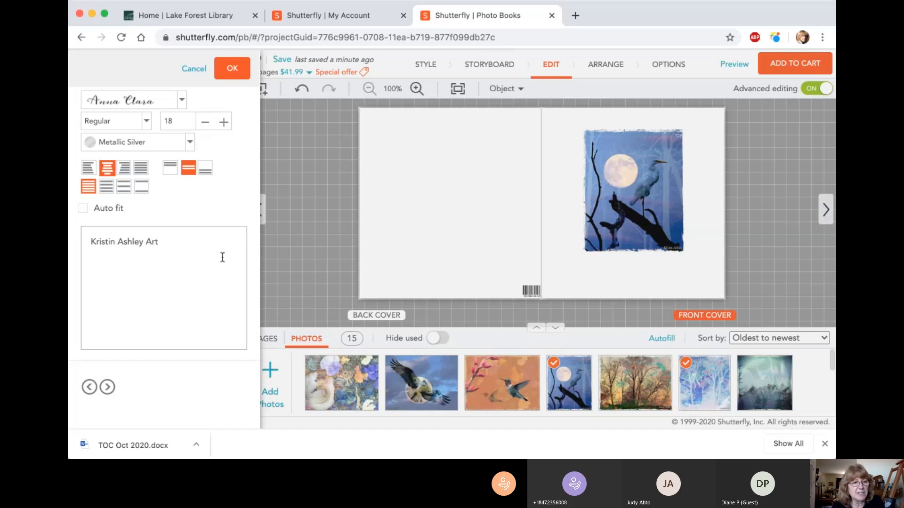
Step: Set the whole front cover text to font size 36 and apply the text changes
drag(161, 240, 90, 242)
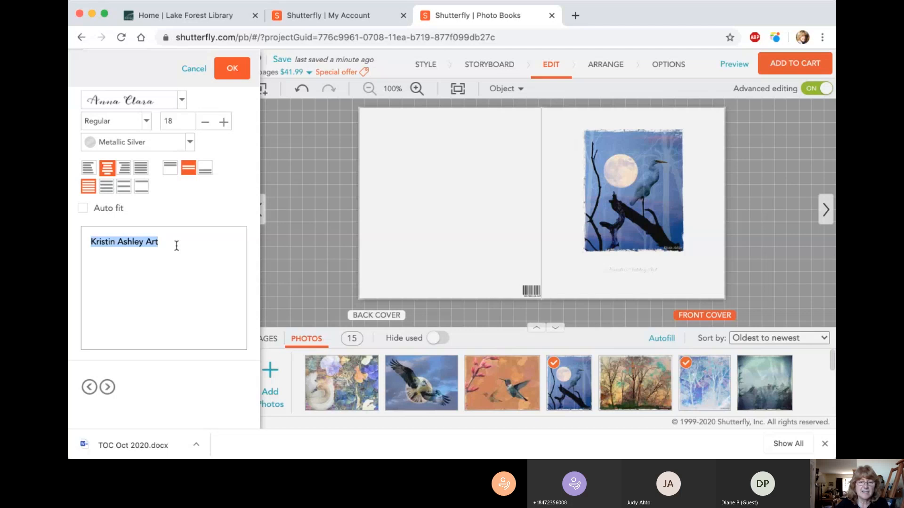
click(224, 123)
click(224, 123)
click(223, 123)
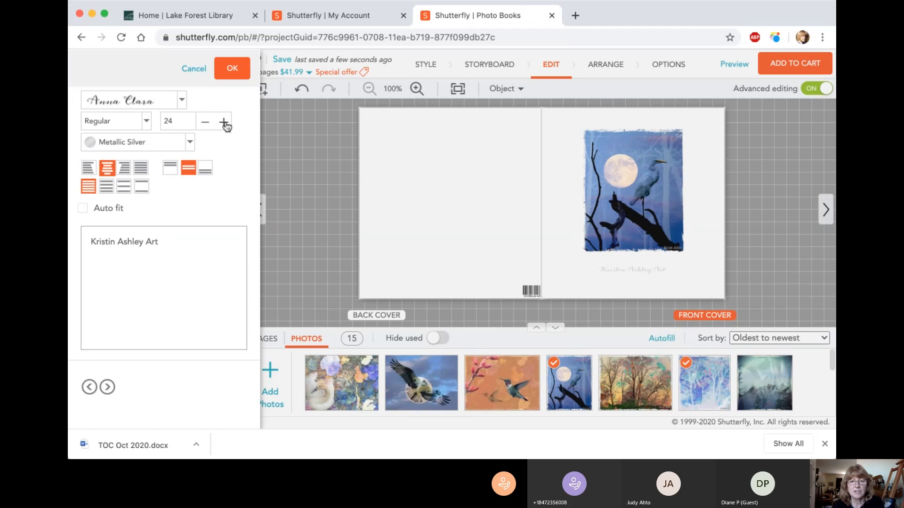
click(224, 123)
click(224, 122)
click(224, 123)
click(223, 122)
click(223, 123)
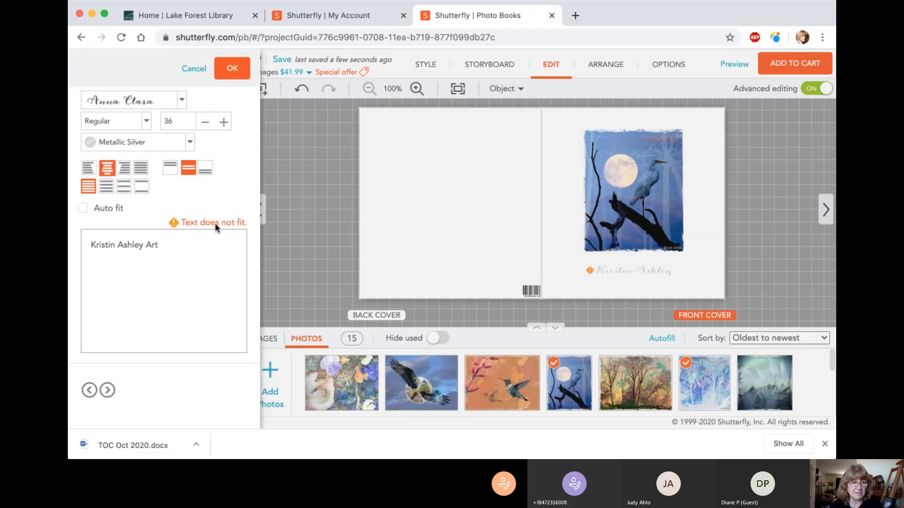
click(233, 70)
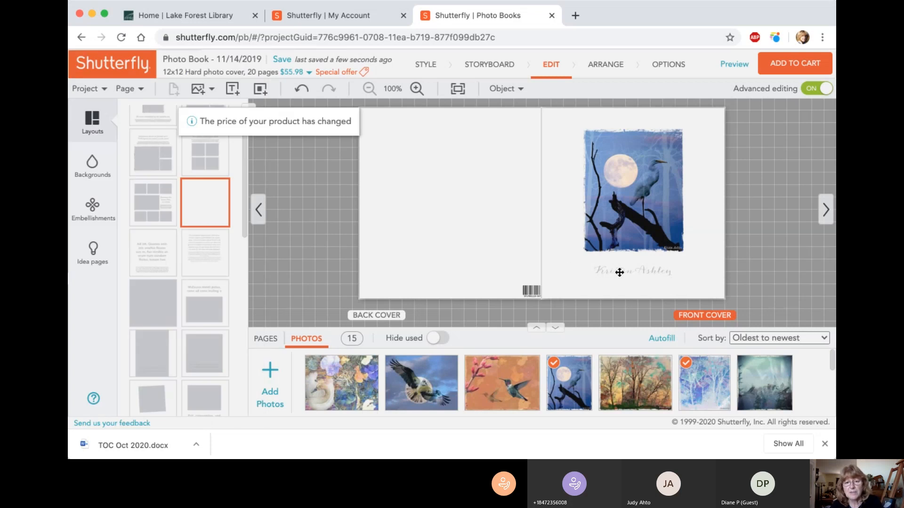
Step: Widen the front cover text box on both sides beyond the heron photo's width and centre it beneath the photo
click(619, 272)
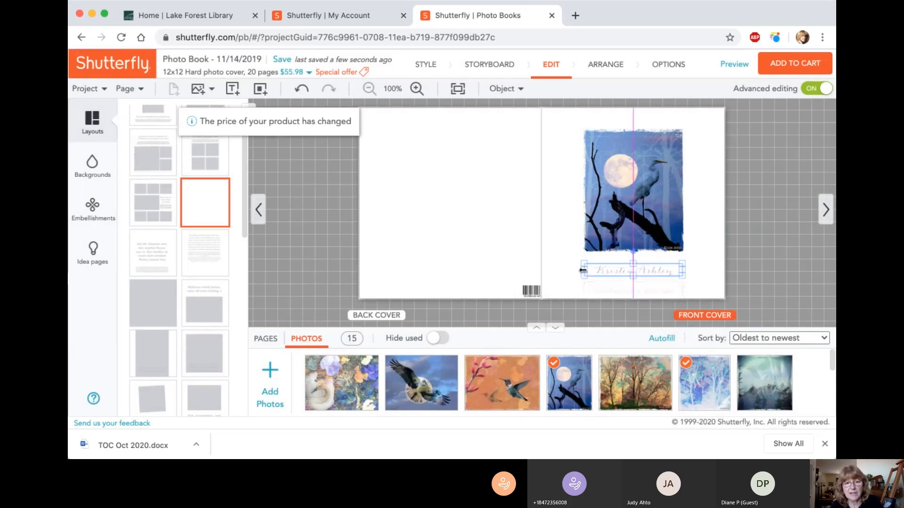
drag(582, 270, 566, 271)
drag(681, 269, 701, 270)
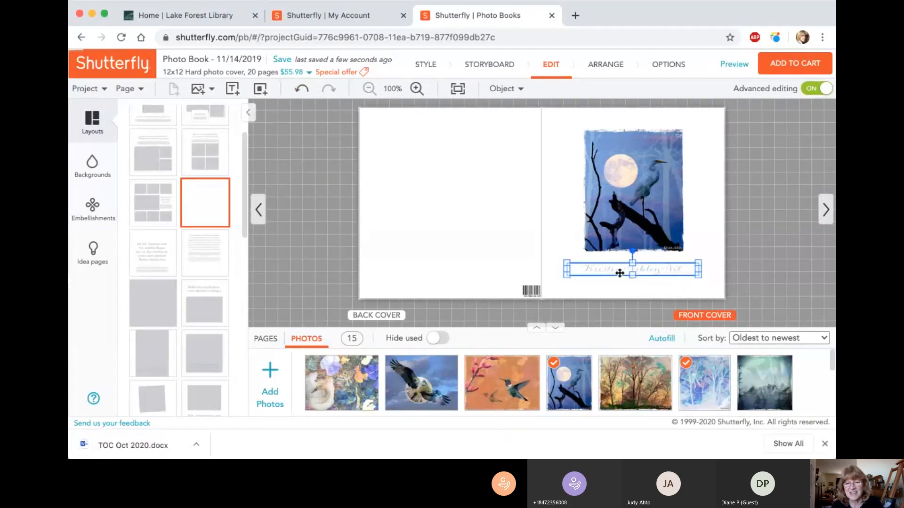
drag(625, 267, 624, 268)
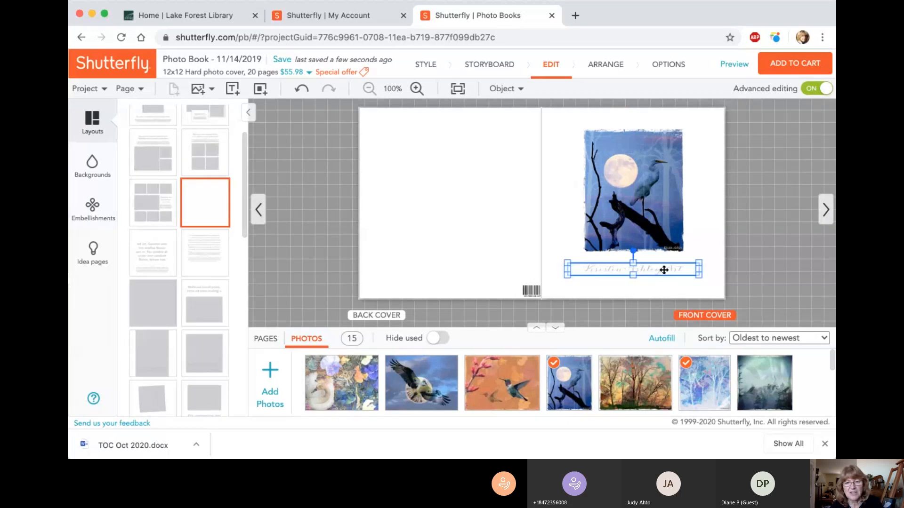
Step: Change the front cover text colour to Black, apply it and save the project
double_click(664, 268)
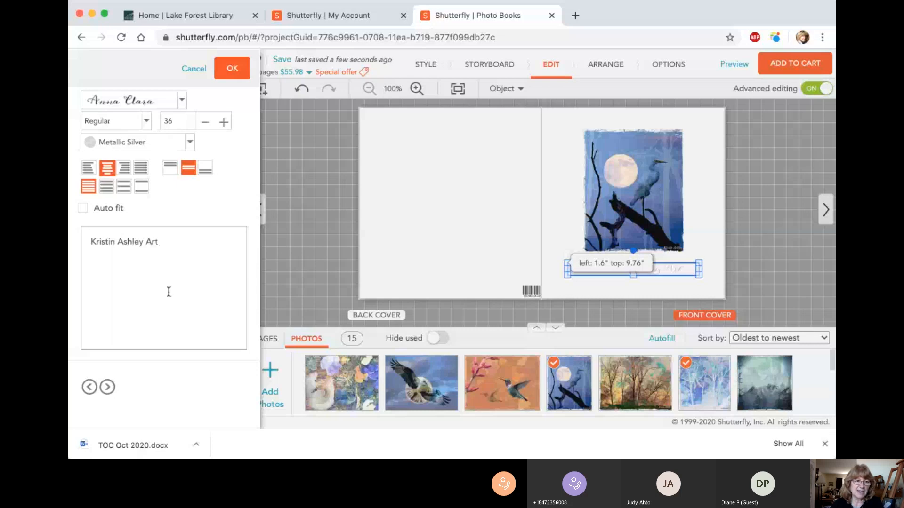
double_click(155, 241)
drag(123, 242, 77, 245)
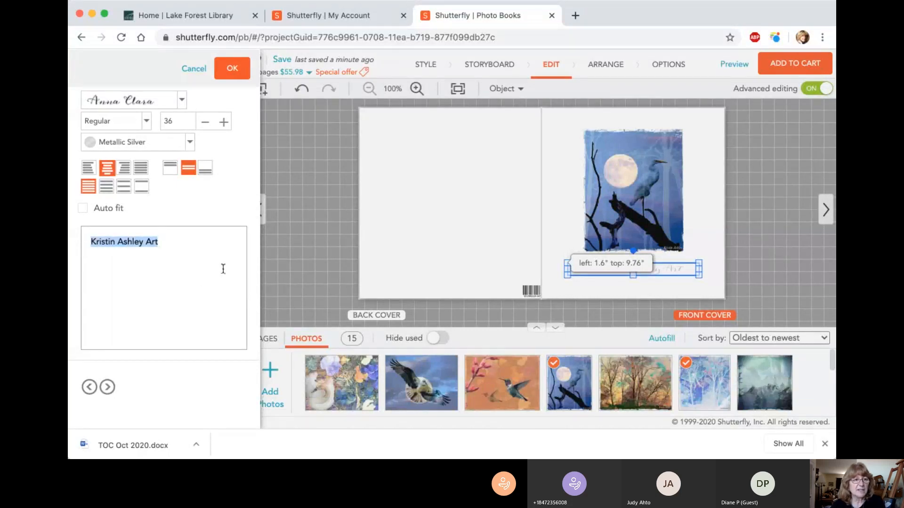
click(173, 241)
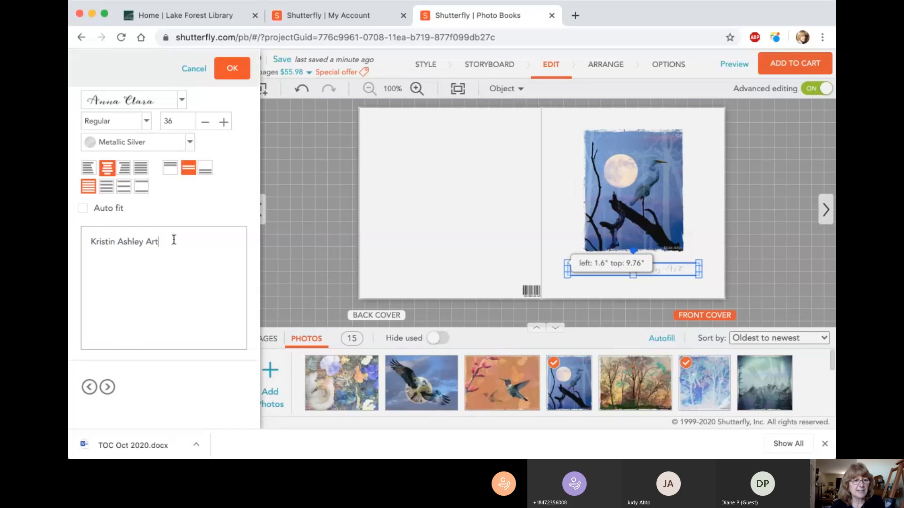
drag(162, 242, 88, 244)
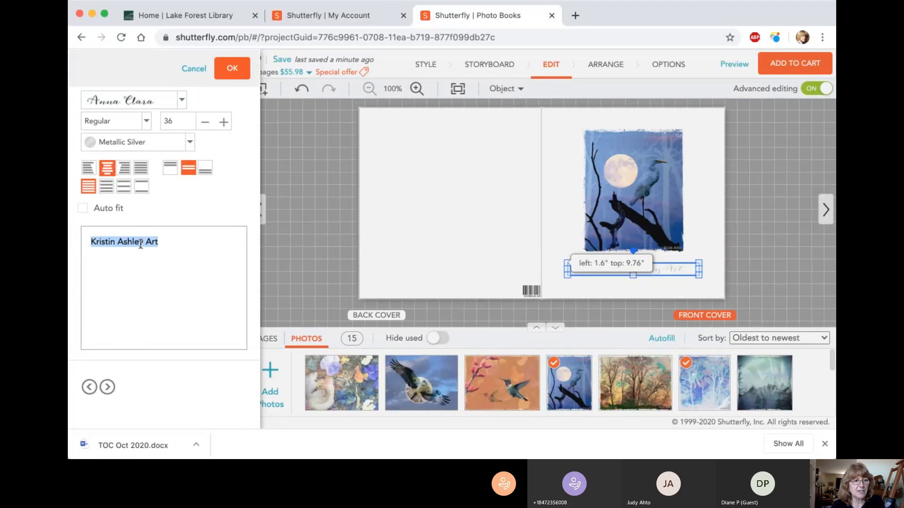
click(190, 143)
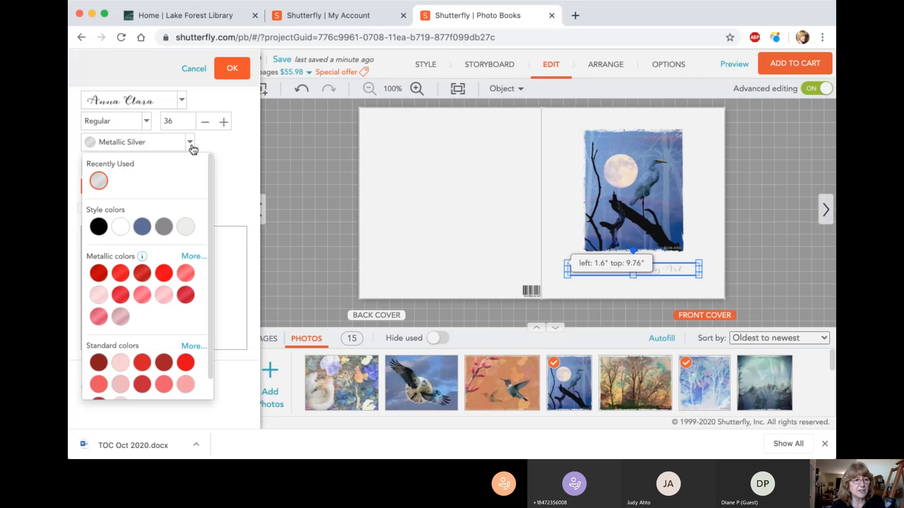
click(98, 228)
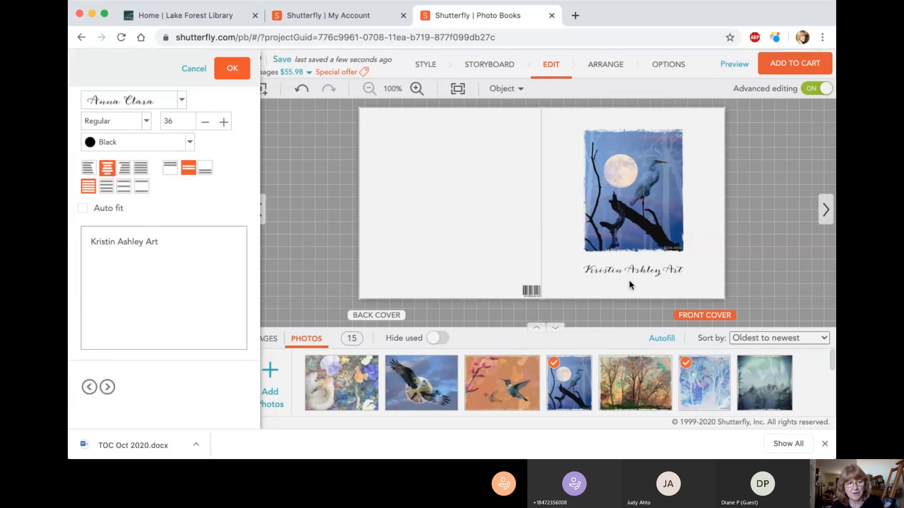
click(229, 75)
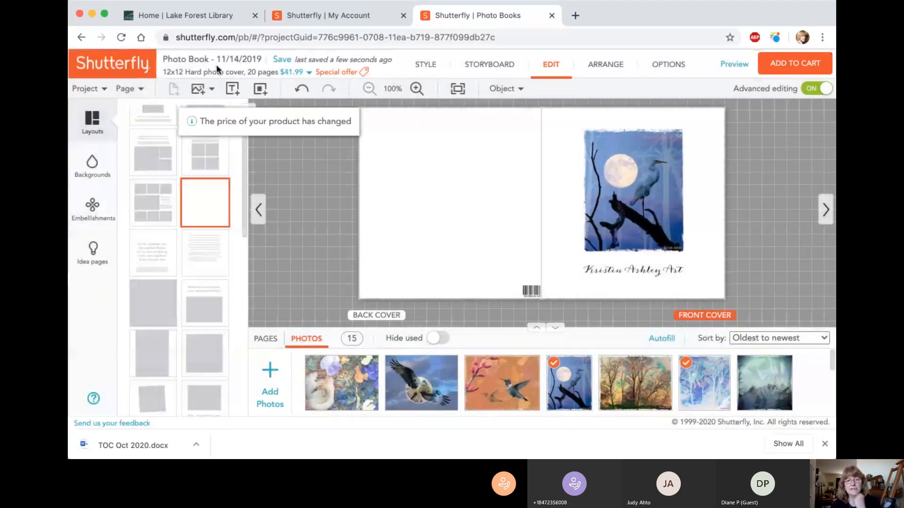
click(282, 59)
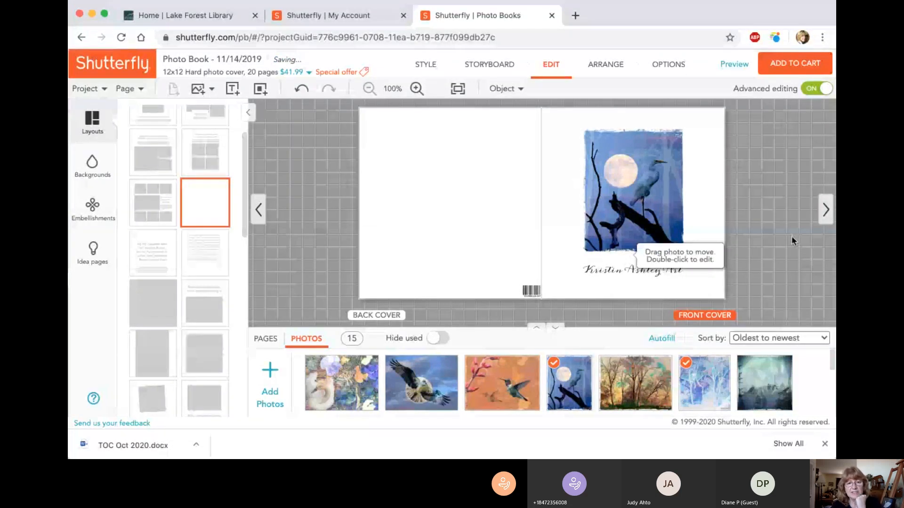
Step: View the page 1 spread, check the cover again and return to page 1
click(826, 210)
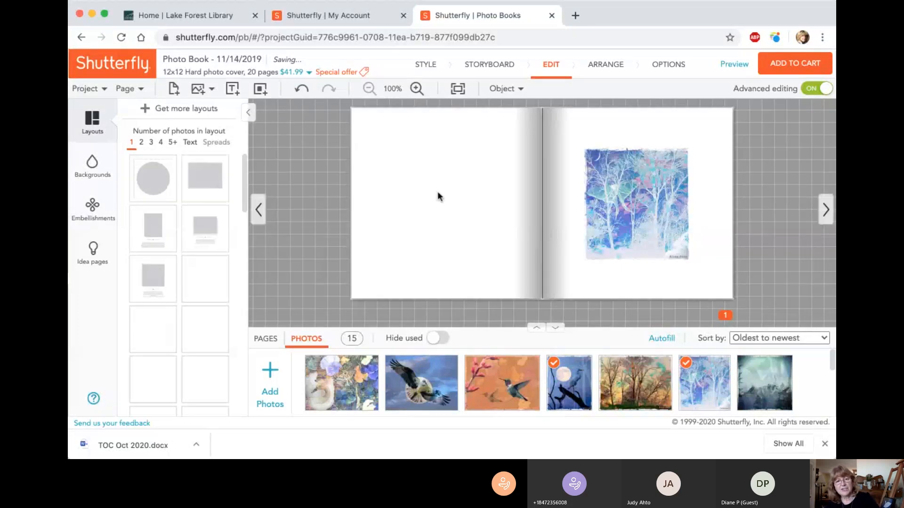
click(261, 215)
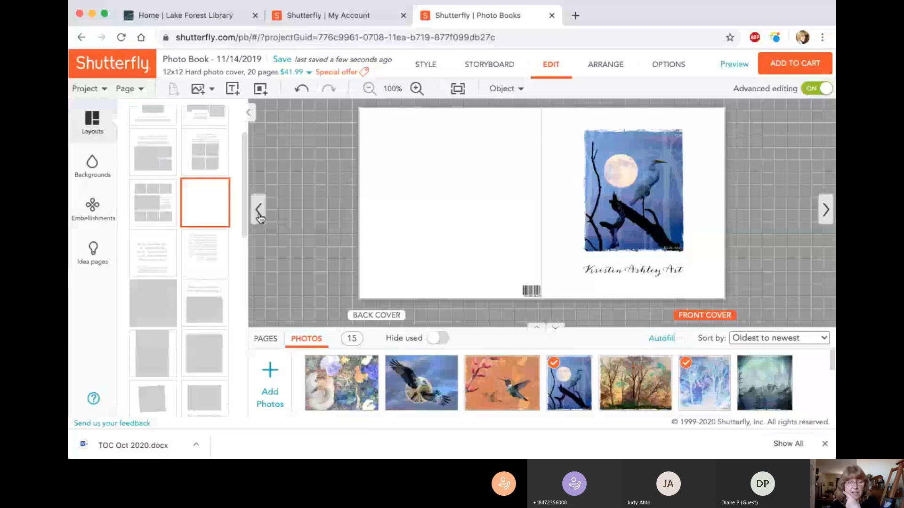
click(827, 210)
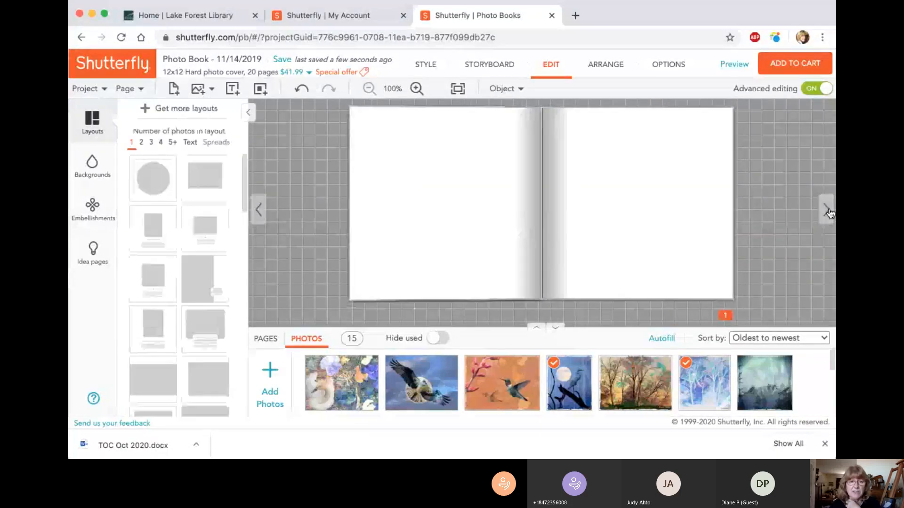
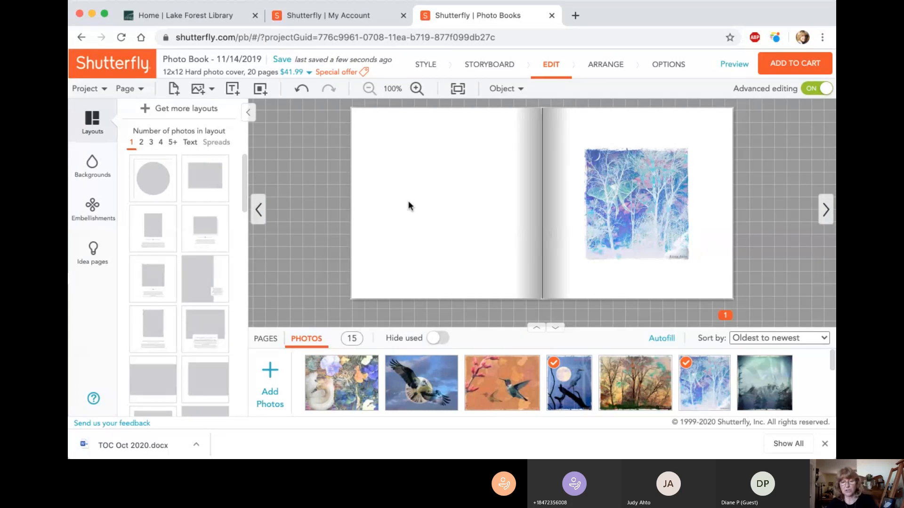
Step: Move the blue winter trees photo higher on page 1, keeping it horizontally centred on the page
click(649, 218)
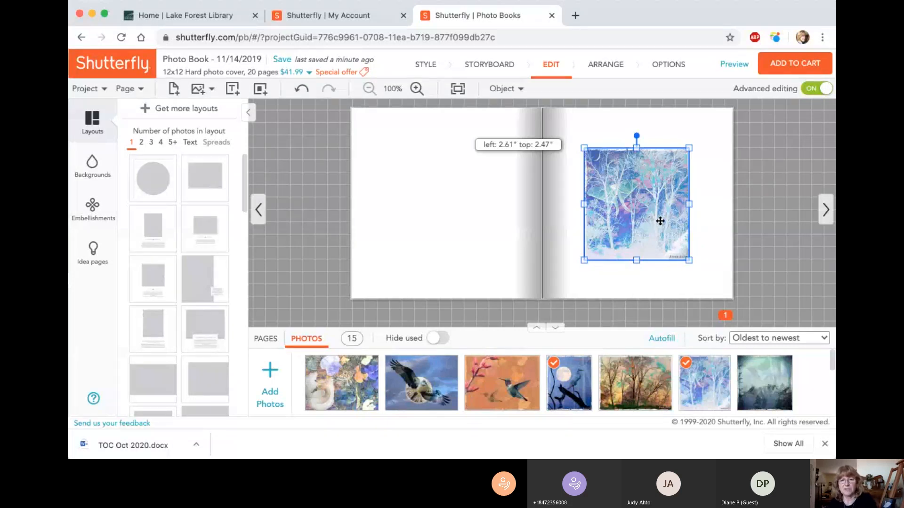
drag(659, 218, 659, 208)
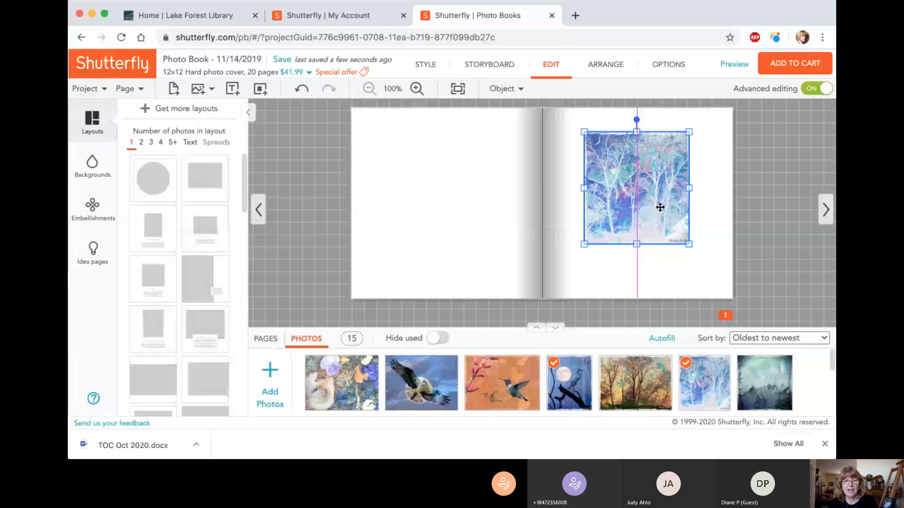
click(668, 268)
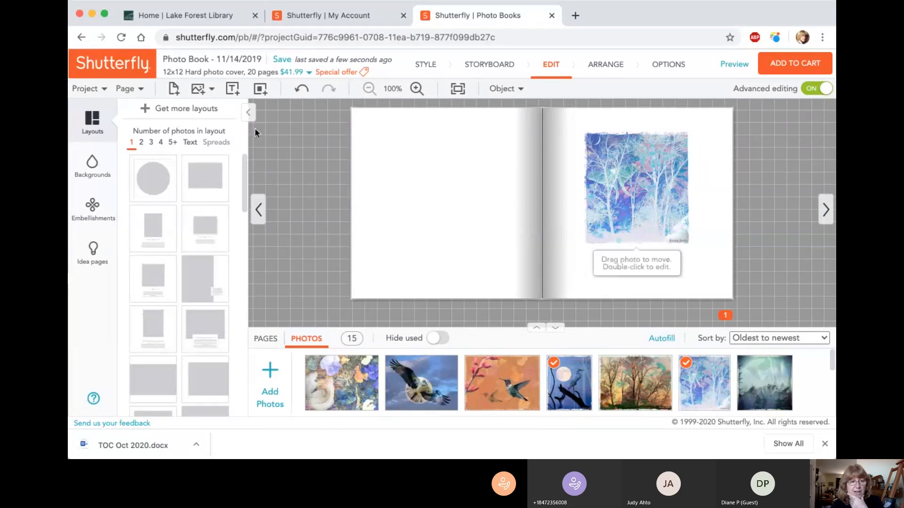
Step: Add a text box beneath the page 1 photo, widened to nearly the photo's width and centred under it
click(232, 91)
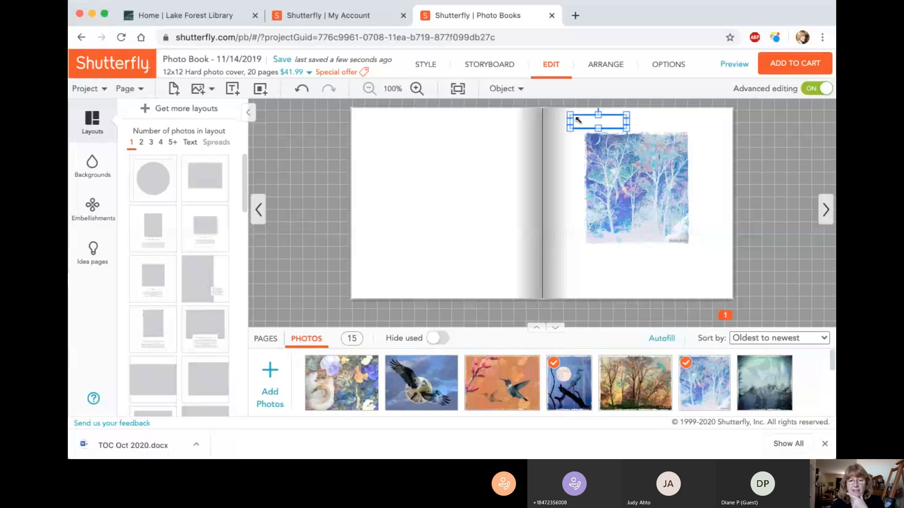
drag(578, 120, 603, 264)
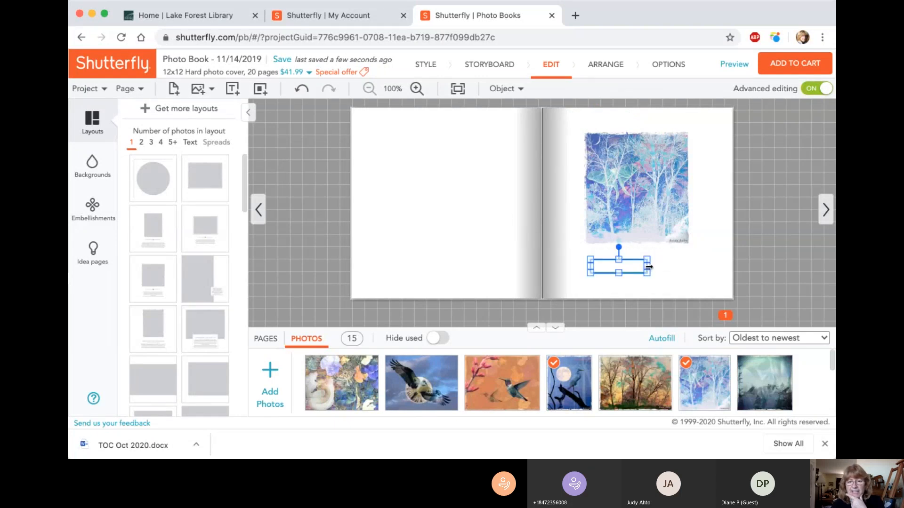
drag(649, 267, 685, 267)
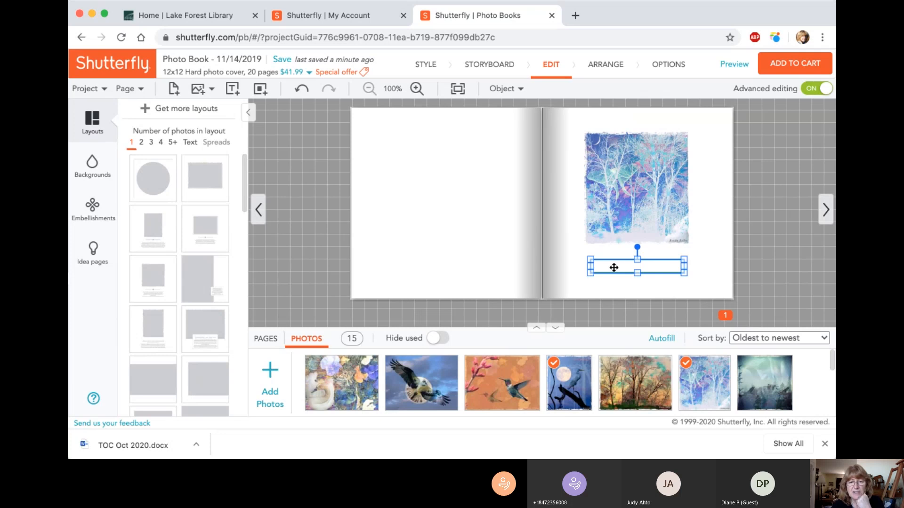
drag(614, 267, 620, 265)
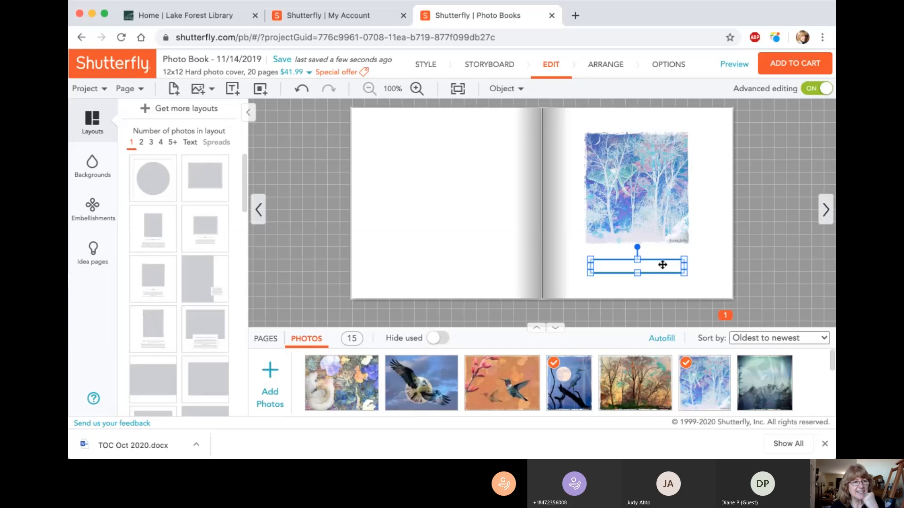
Step: Open the page 1 text box for editing and set its font to Avenir and its colour to Black
double_click(662, 265)
click(181, 101)
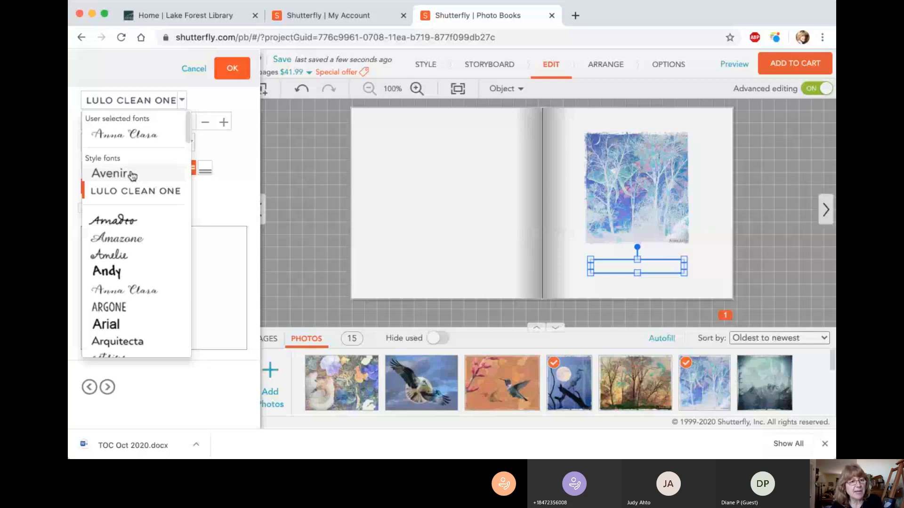
scroll(163, 255, down, 15)
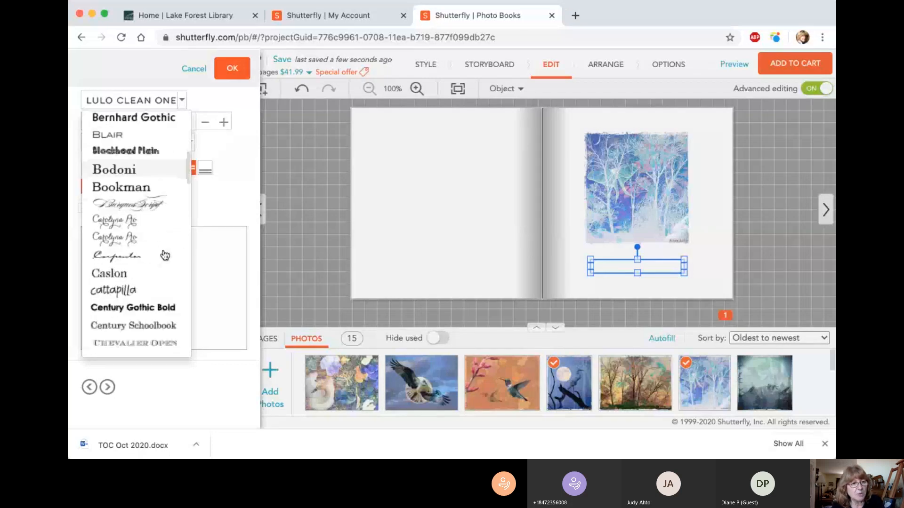
scroll(165, 255, down, 1)
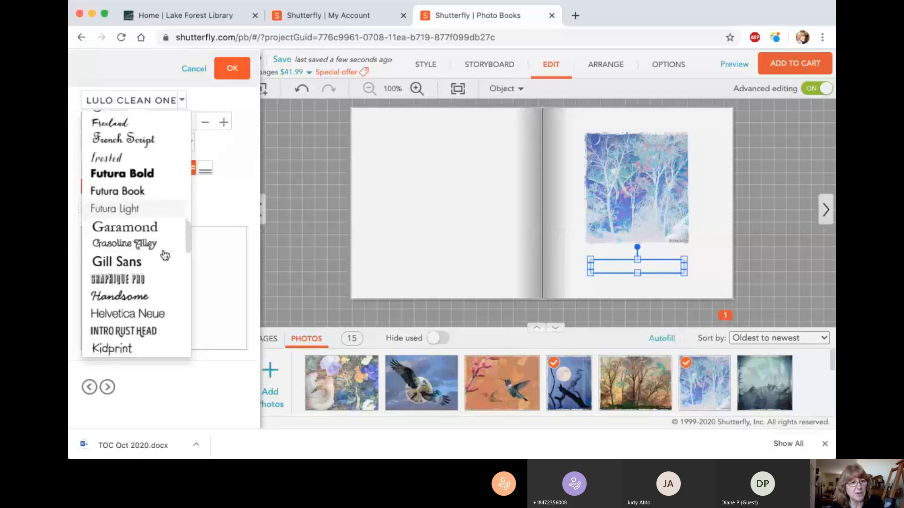
scroll(165, 254, up, 2)
scroll(165, 255, up, 12)
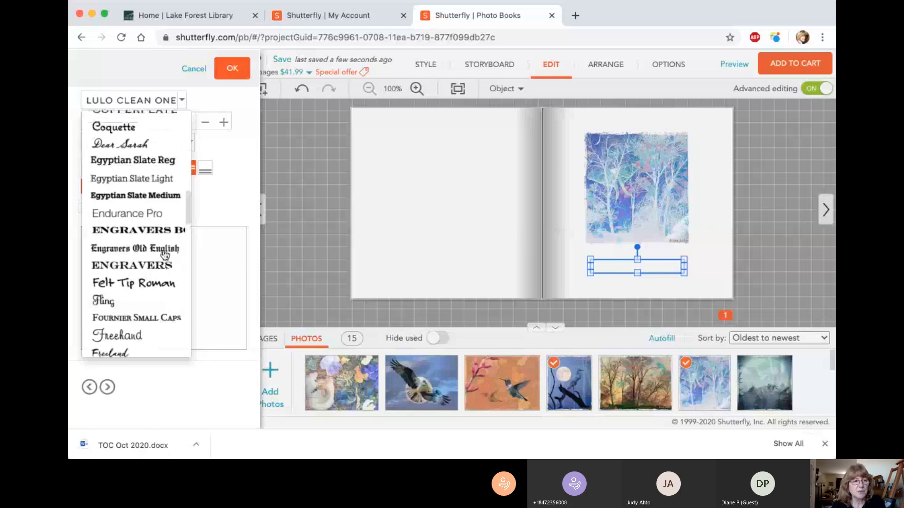
click(165, 255)
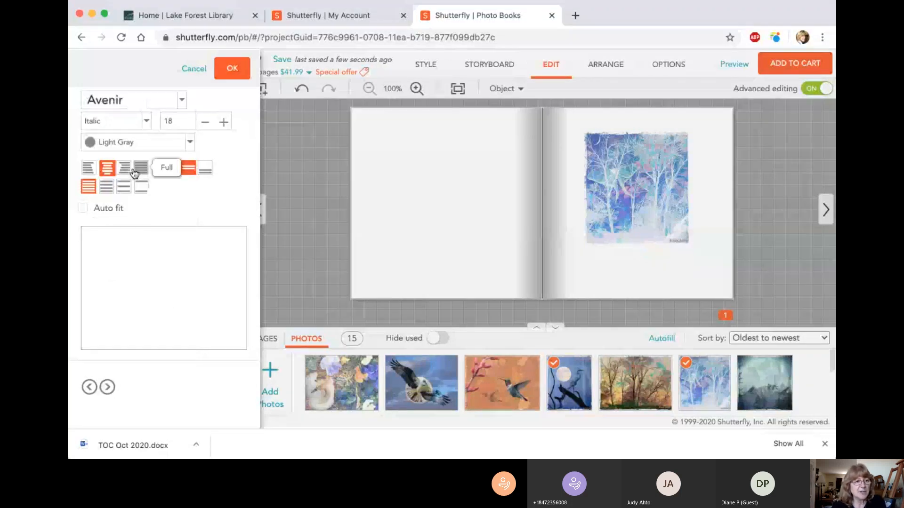
click(189, 141)
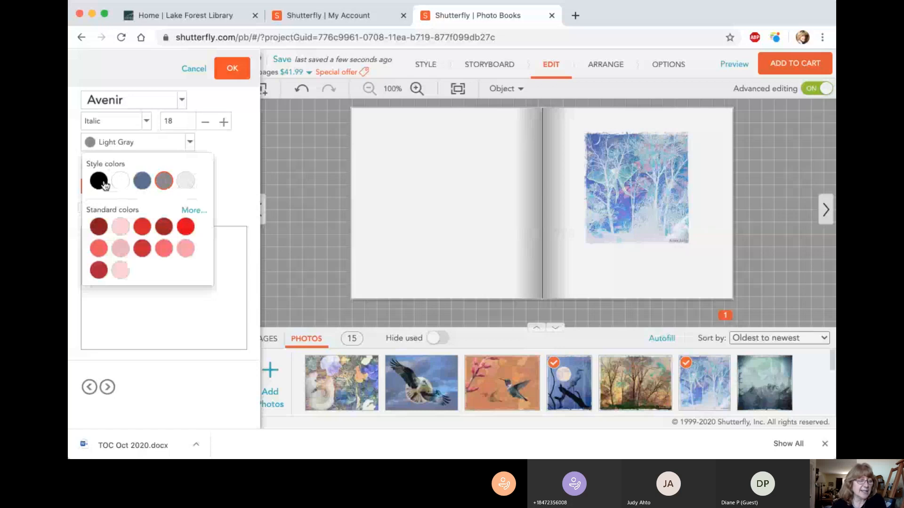
click(94, 179)
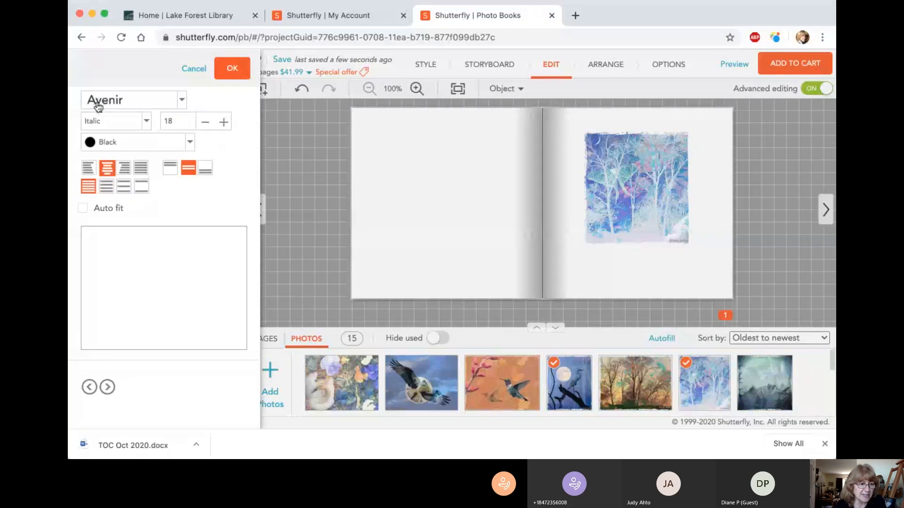
Step: Try the Bodoni font for the page 1 text and switch back to Avenir
click(182, 101)
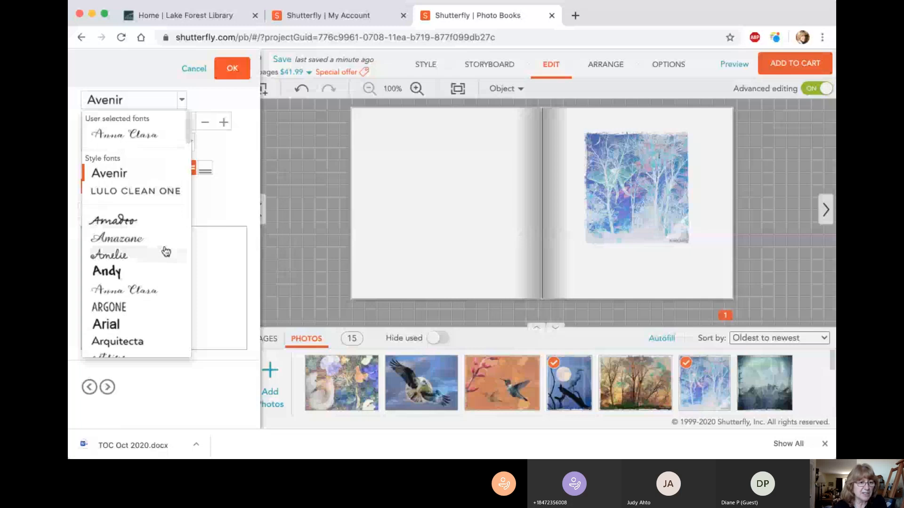
scroll(161, 273, down, 3)
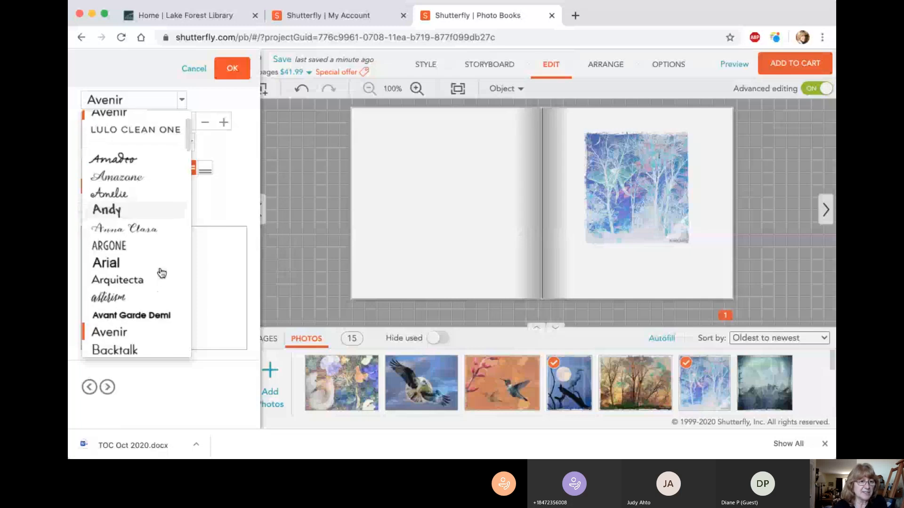
scroll(161, 273, down, 6)
click(168, 252)
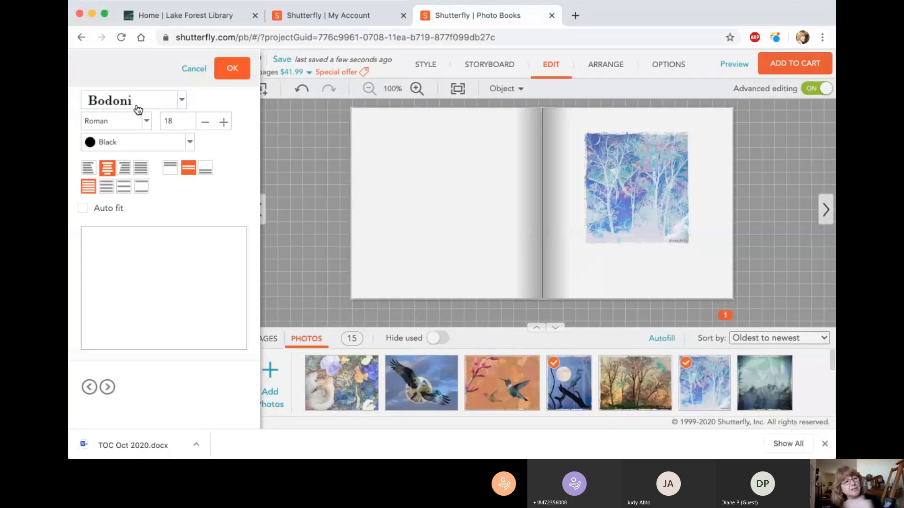
click(181, 100)
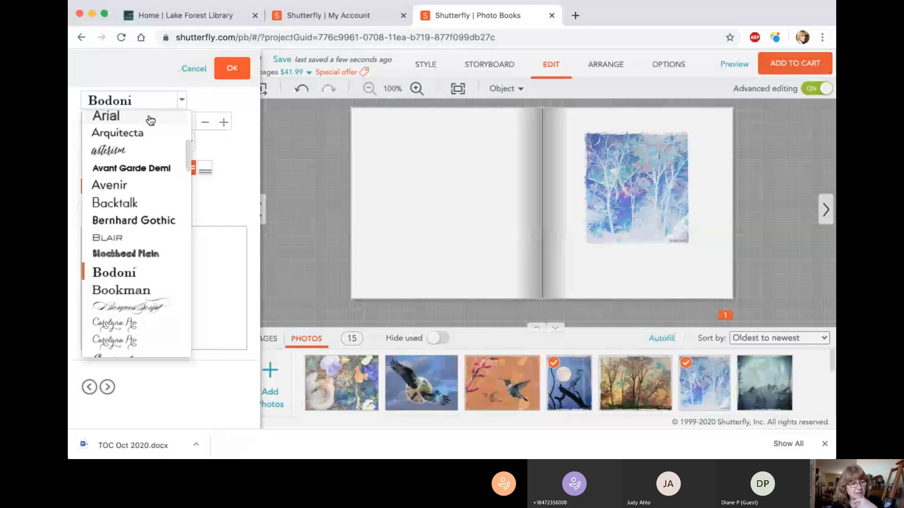
scroll(153, 127, up, 5)
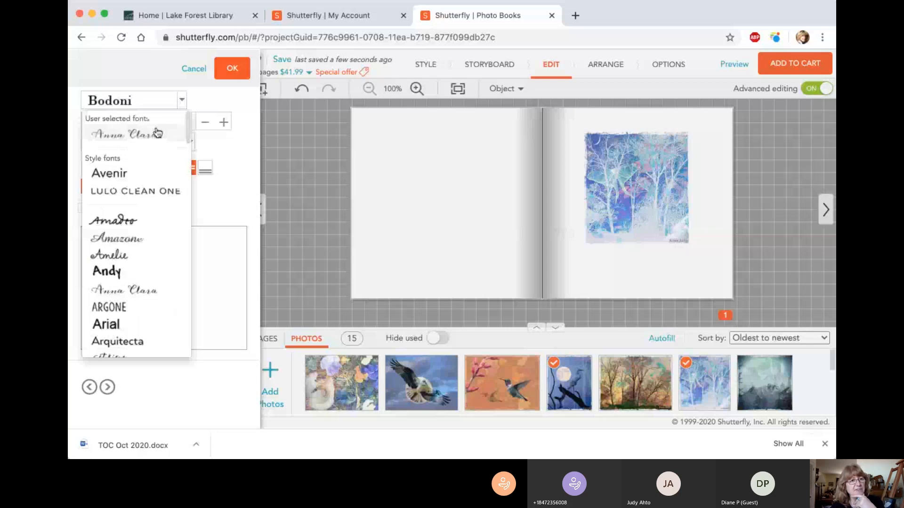
click(120, 175)
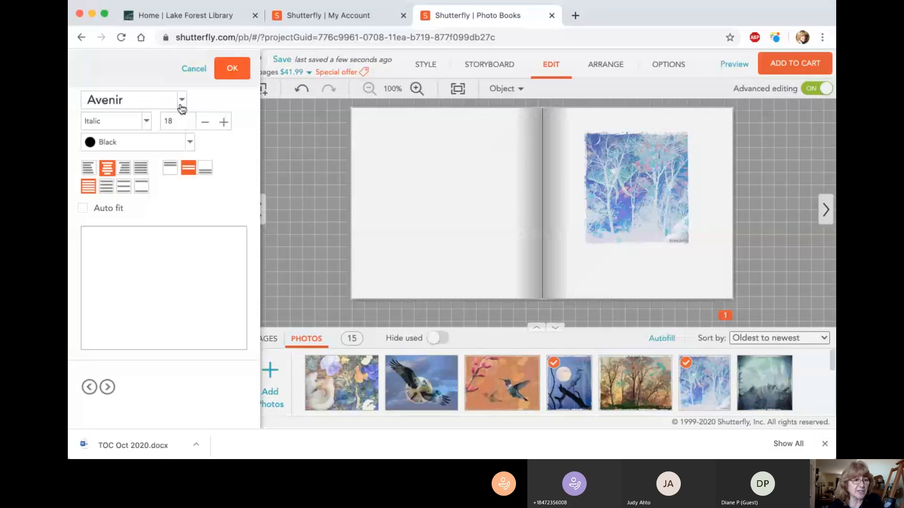
Step: Enter the text "Title Page" in the page 1 text box with centre alignment
click(108, 169)
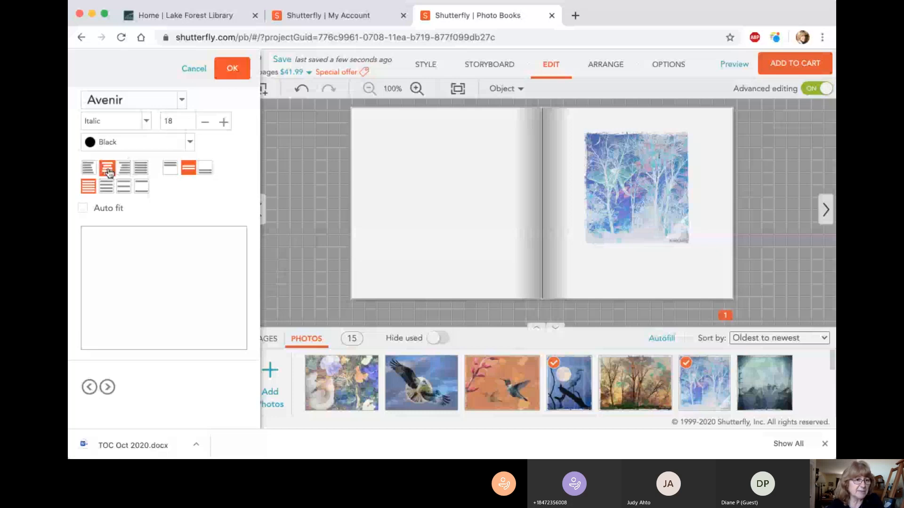
click(112, 236)
text(Tit)
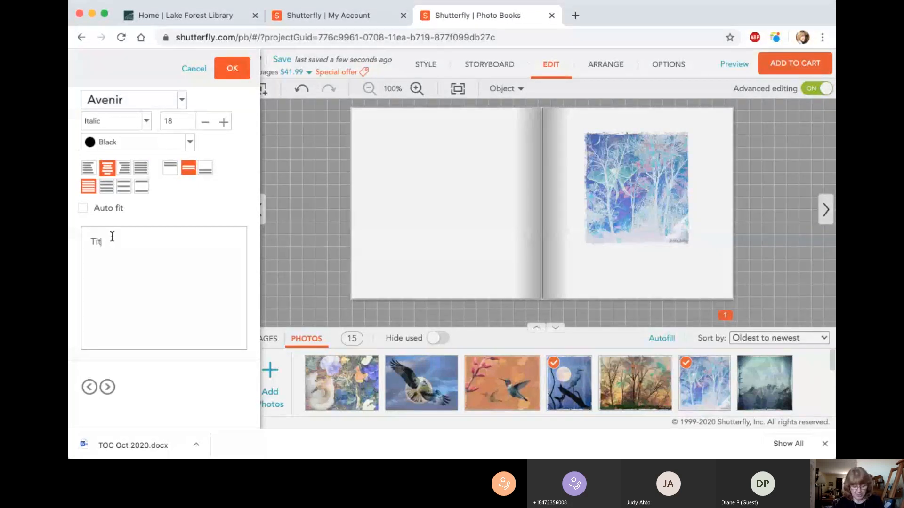
text(le Page)
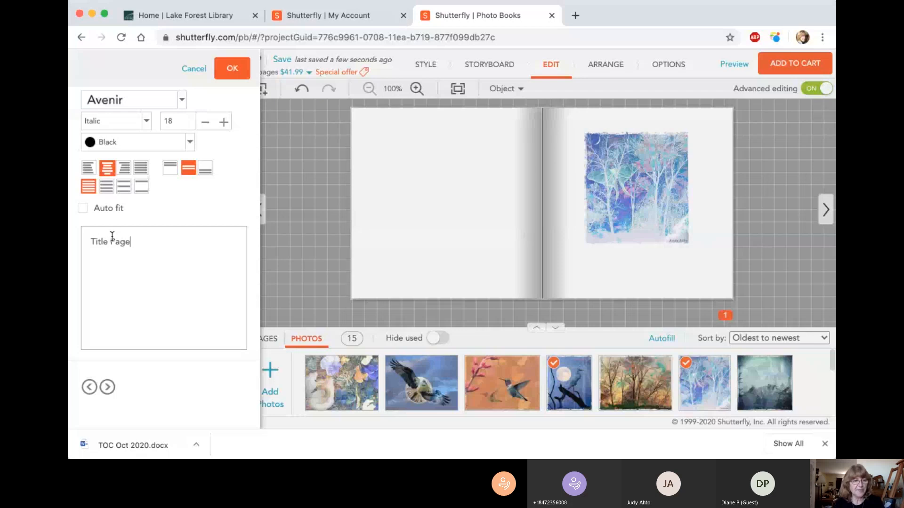
Step: Select the whole "Title Page" text and increase its font size to 34
triple_click(122, 242)
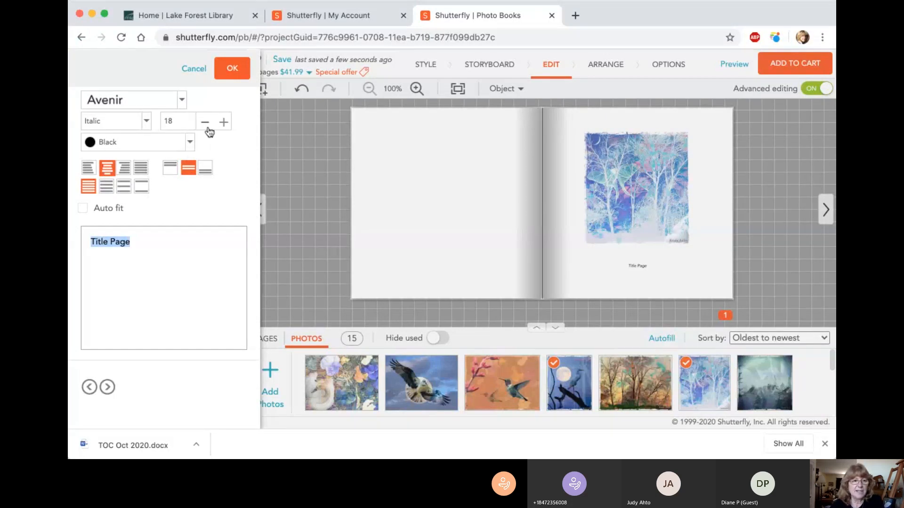
click(223, 122)
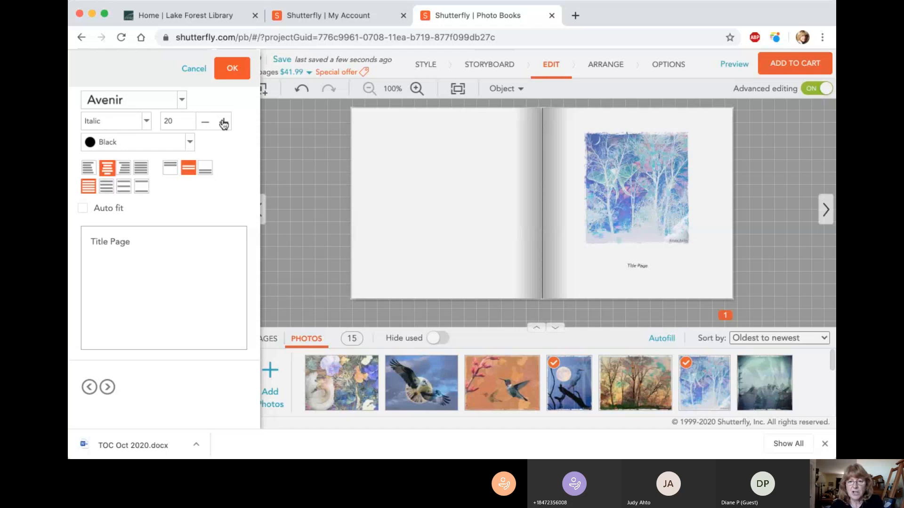
click(223, 122)
click(223, 122)
click(223, 122)
click(223, 122)
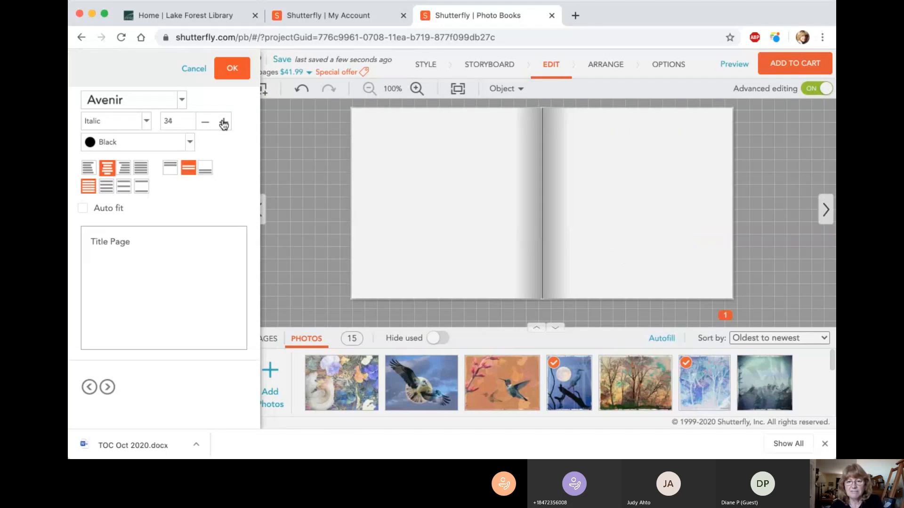
click(224, 122)
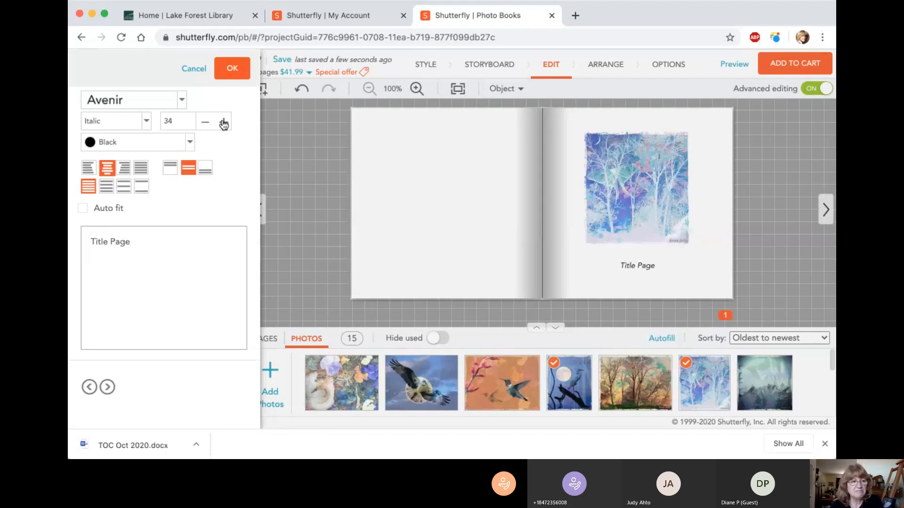
Step: Set the "Title Page" text's font style to Regular and apply the text changes
click(146, 122)
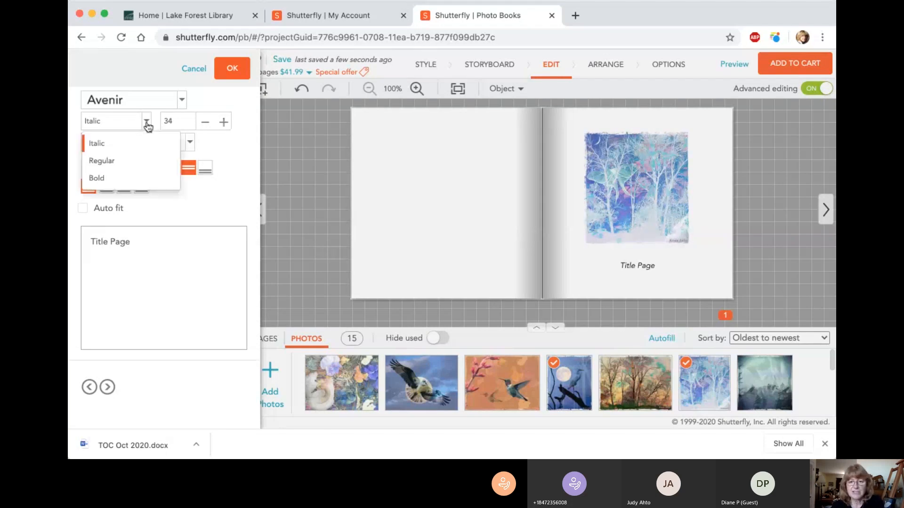
click(131, 161)
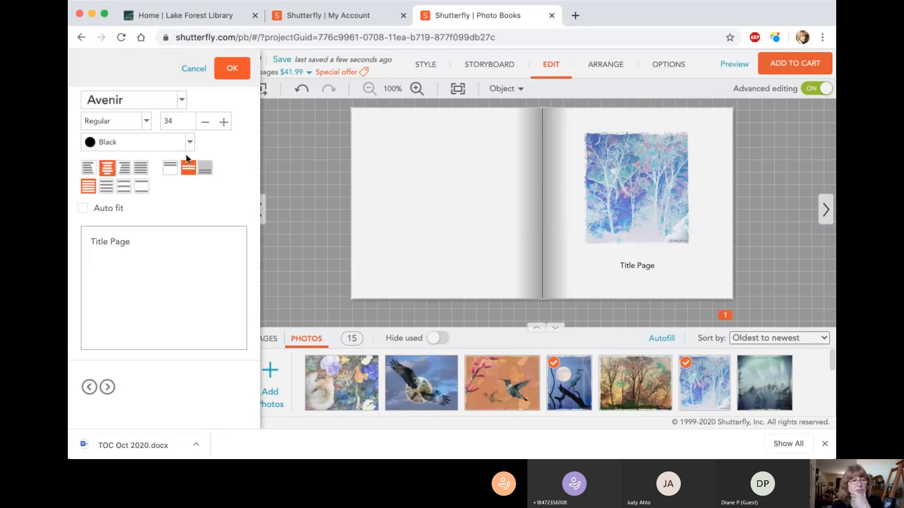
click(147, 123)
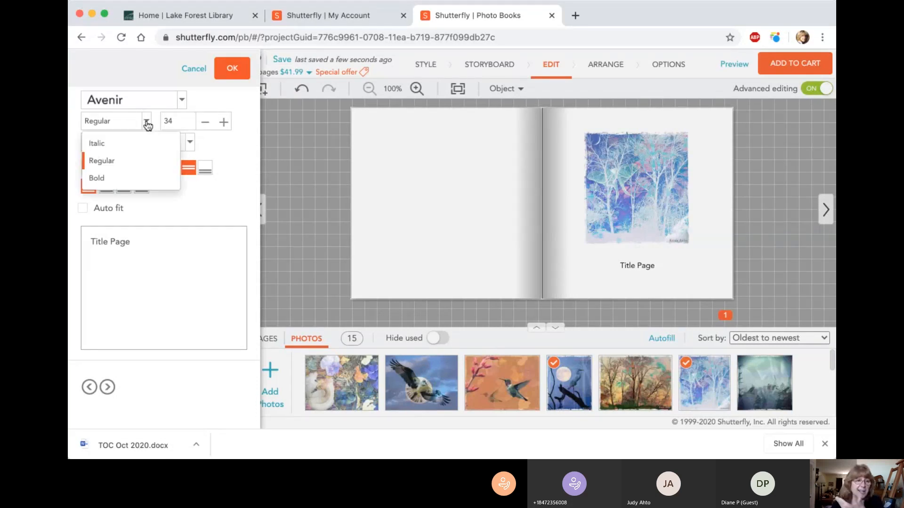
click(119, 162)
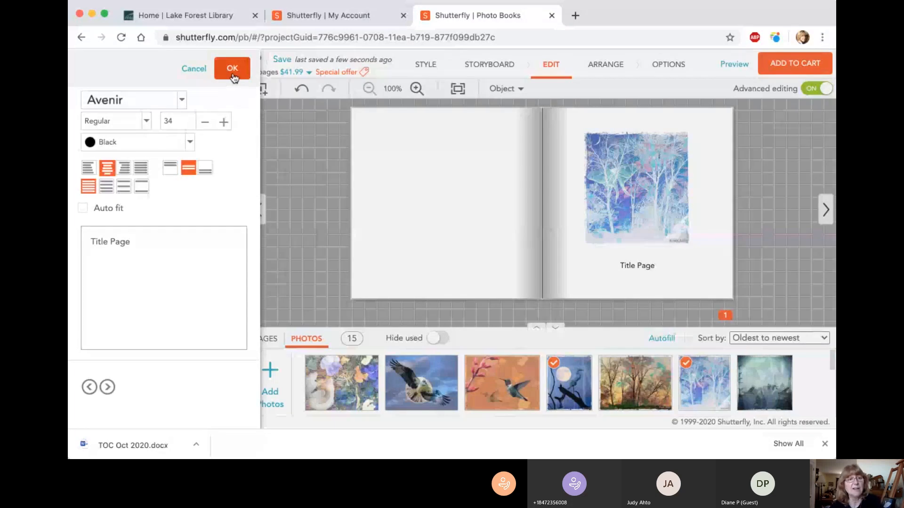
click(232, 75)
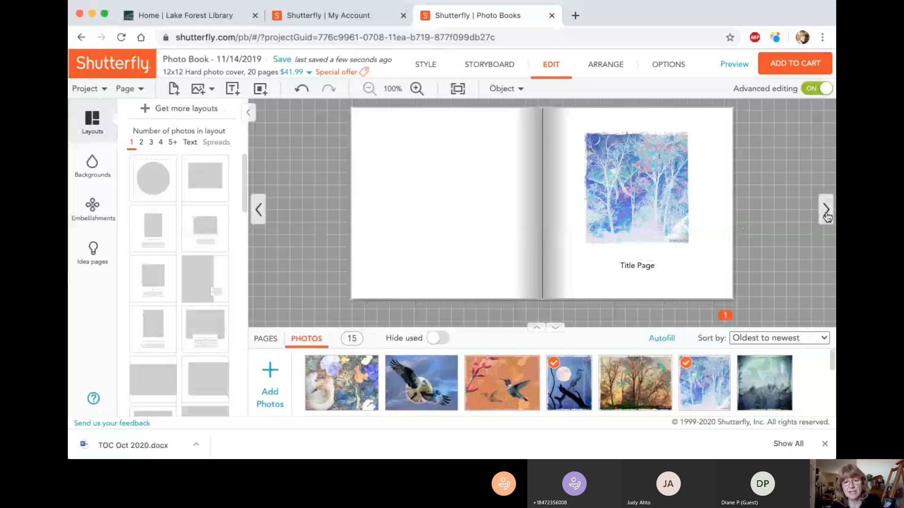
Step: Go to the page 2–3 spread and examine the upper-left photo frame of page 2's four-photo layout
click(826, 215)
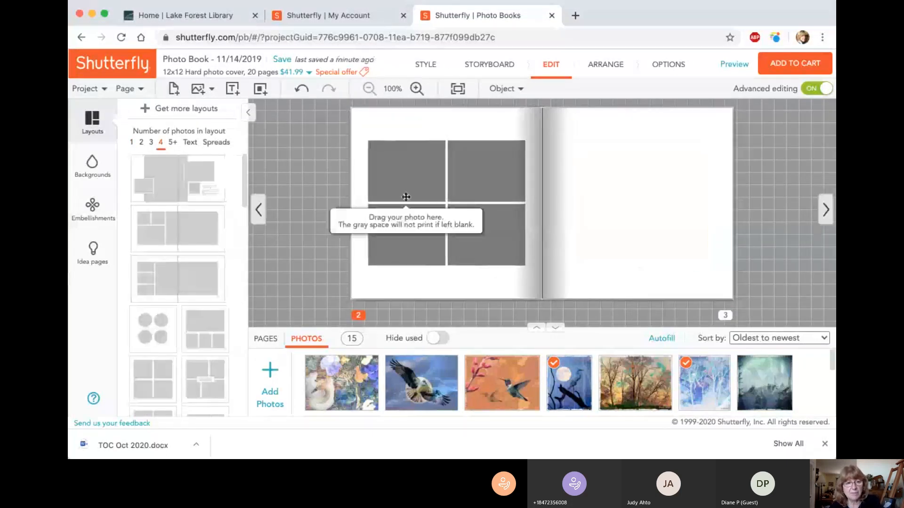
click(410, 184)
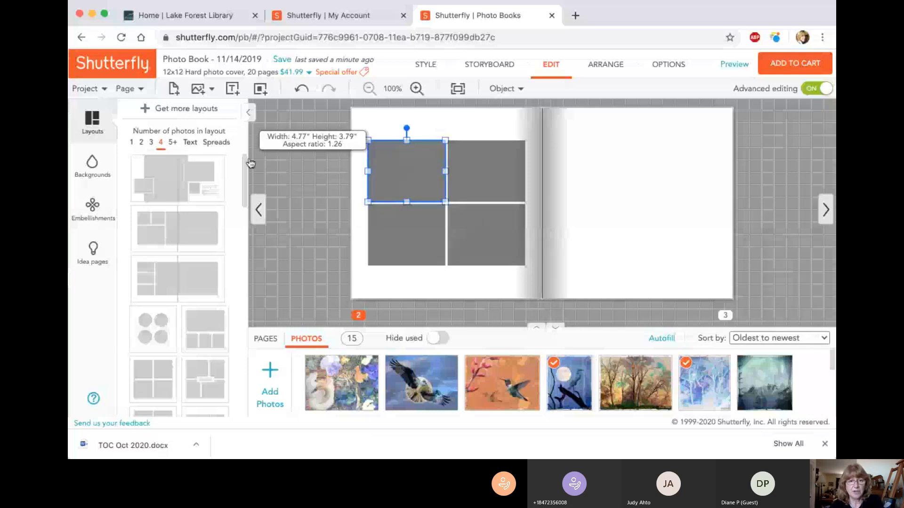
click(482, 135)
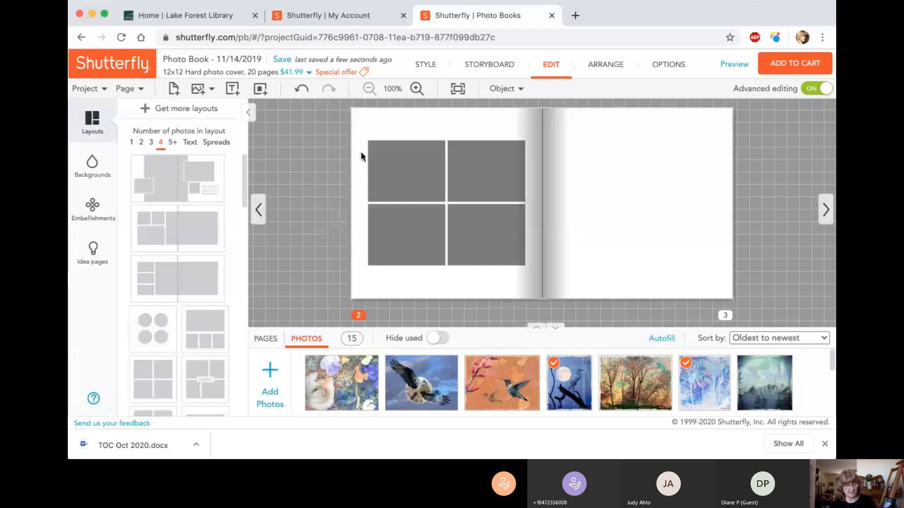
Step: Delete all four empty photo frames from page 2, leaving the page blank
click(400, 160)
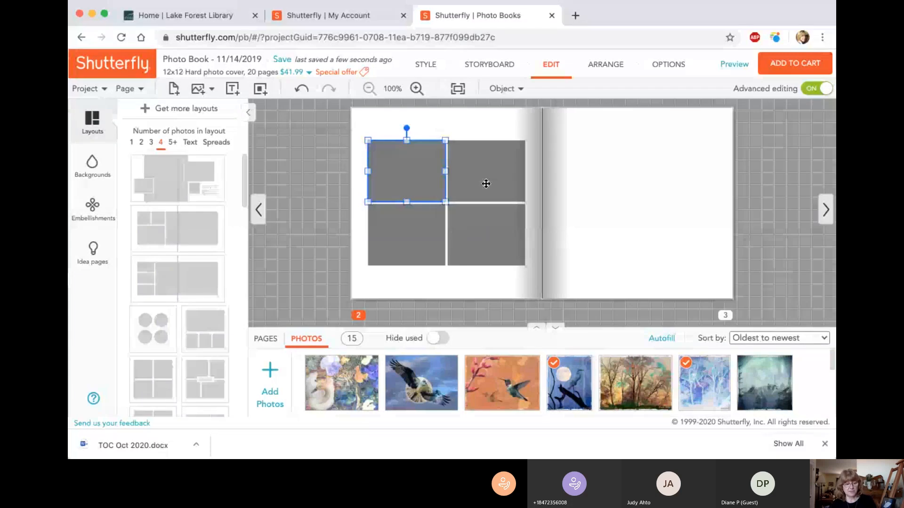
key(Delete)
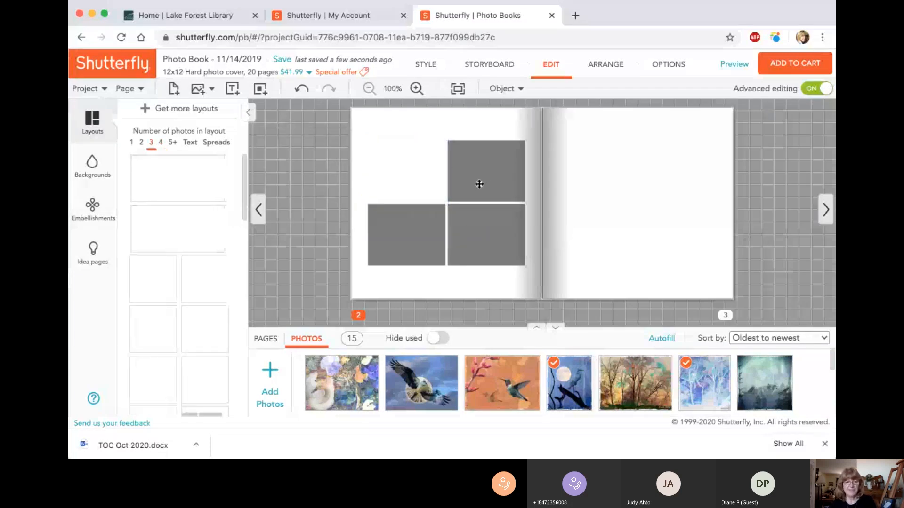
click(479, 184)
key(Delete)
click(480, 230)
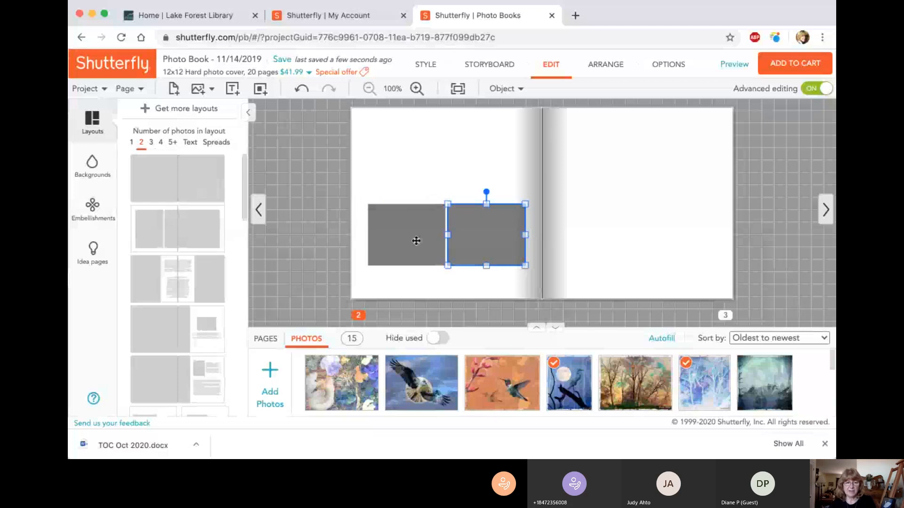
key(Delete)
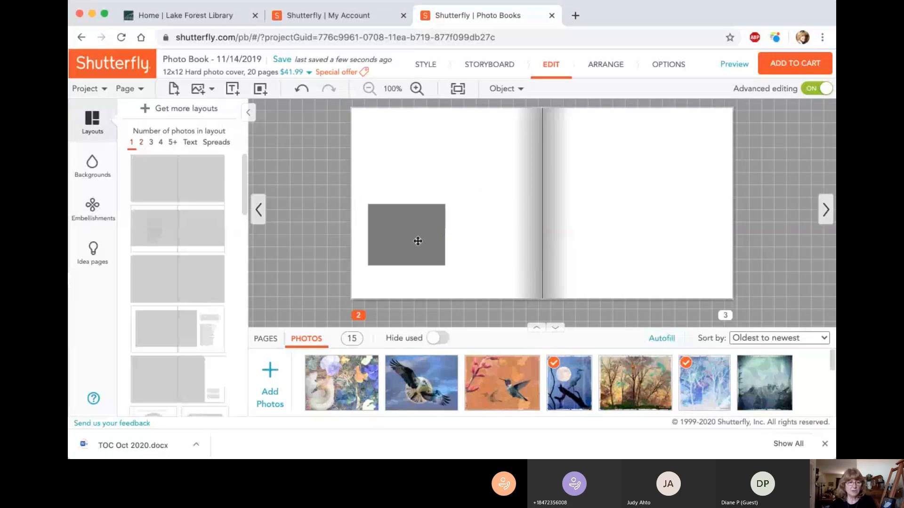
click(417, 240)
key(Delete)
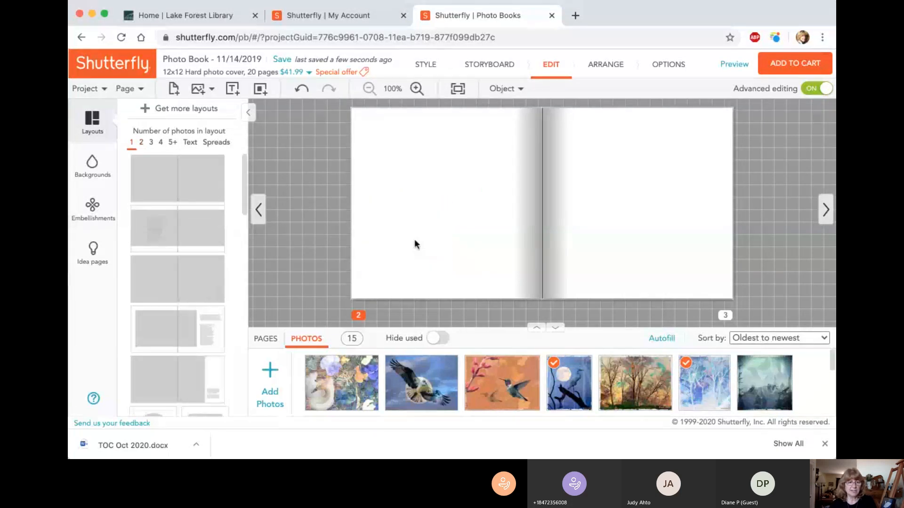
Step: Browse the four-photo layouts and apply the one with two staggered rows of frames above a text box to page 2
click(161, 143)
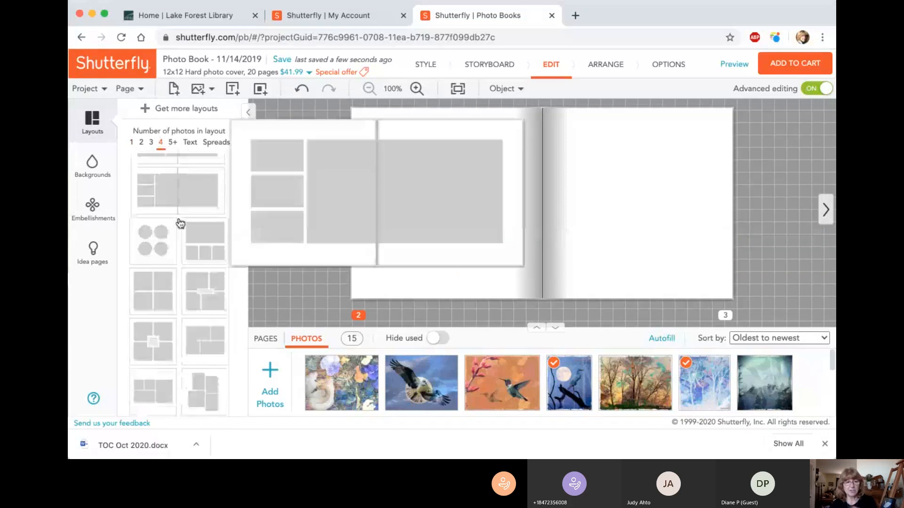
scroll(179, 222, up, 1)
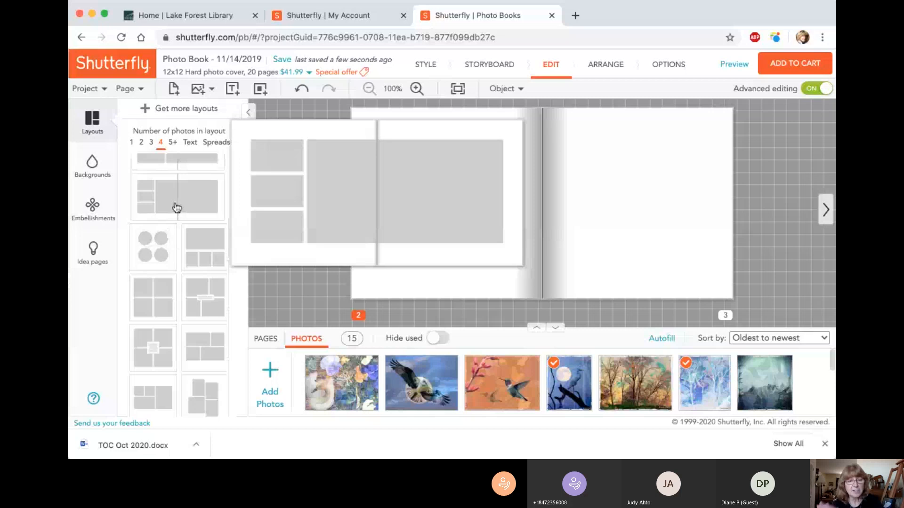
mouse_move(197, 242)
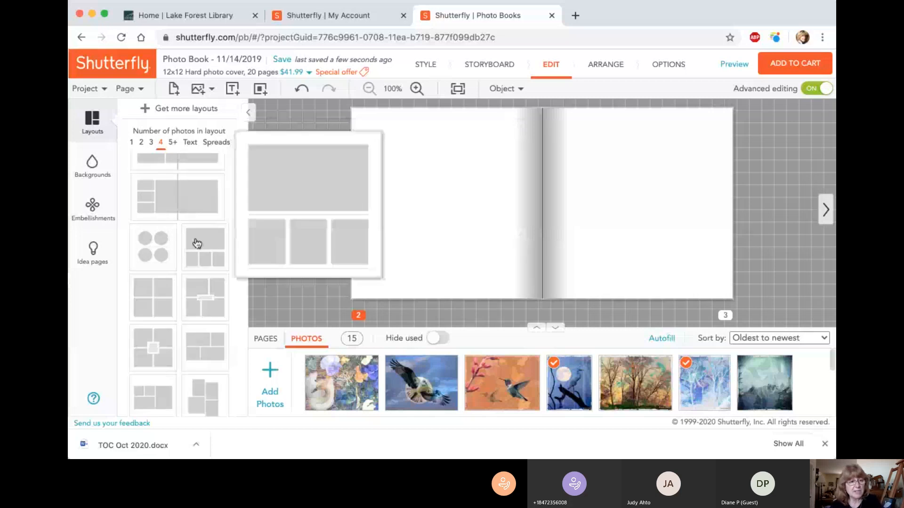
scroll(197, 243, down, 2)
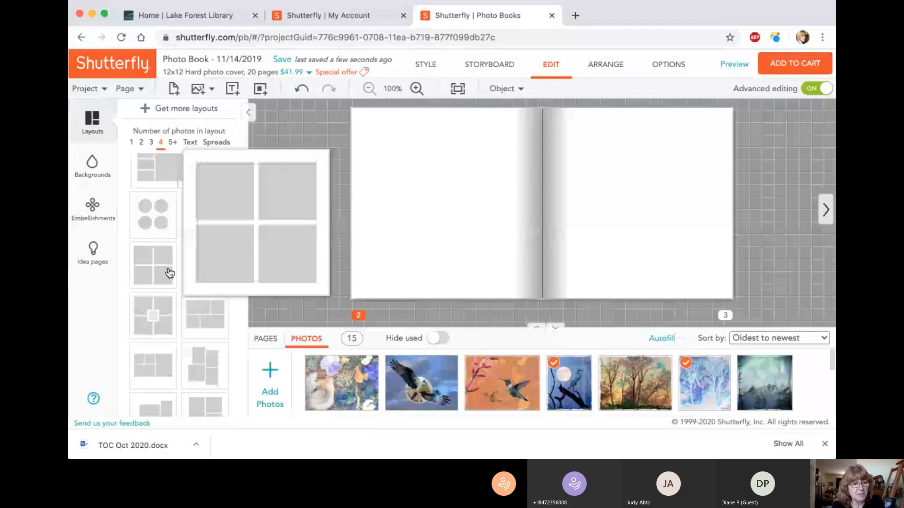
scroll(170, 273, down, 2)
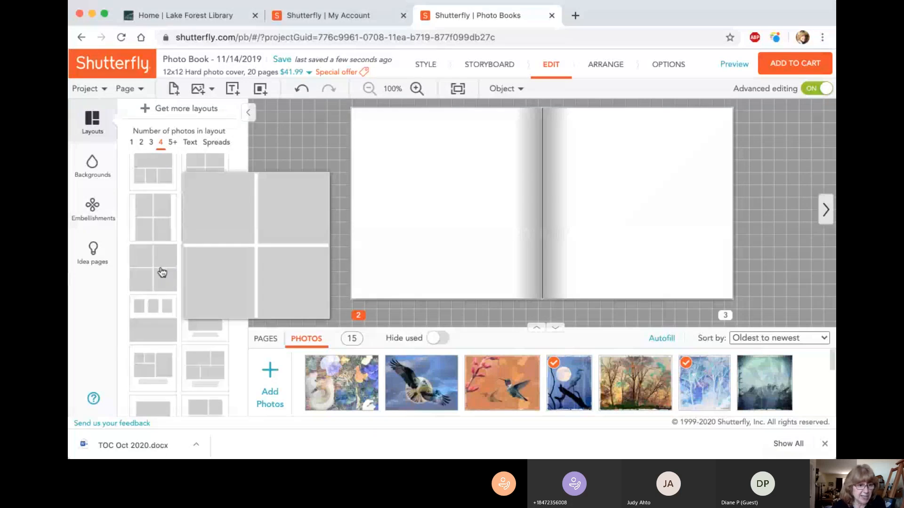
scroll(162, 273, down, 1)
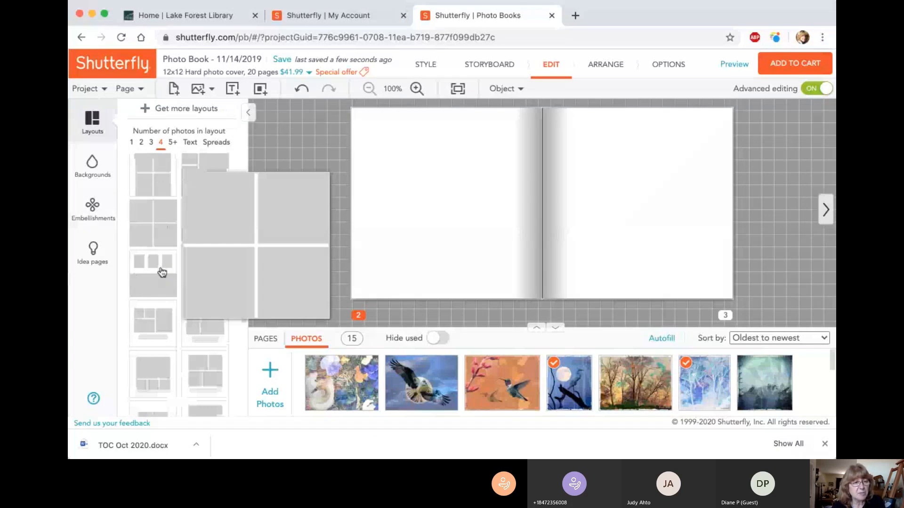
scroll(162, 272, down, 3)
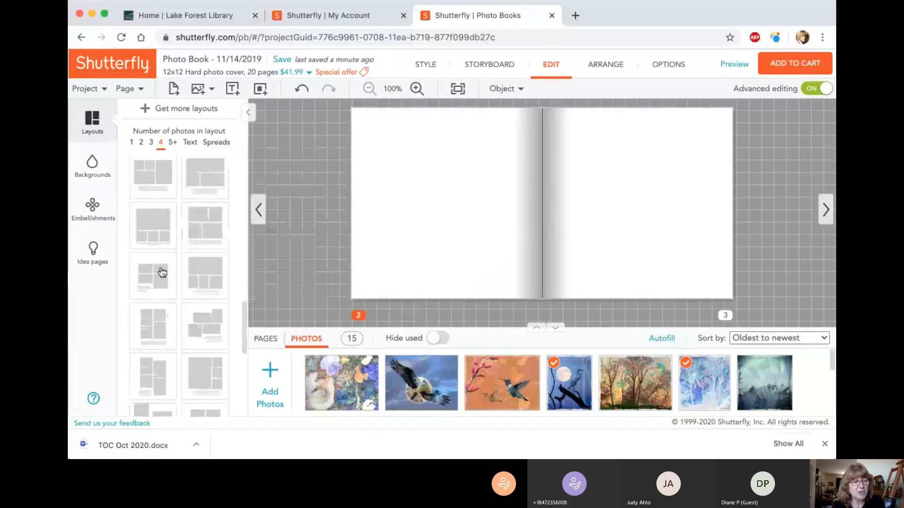
scroll(162, 272, down, 3)
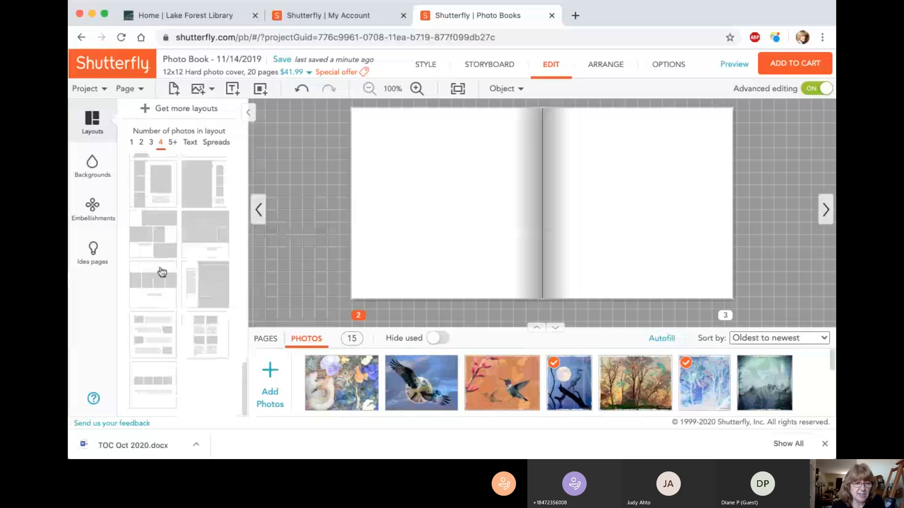
scroll(162, 272, up, 3)
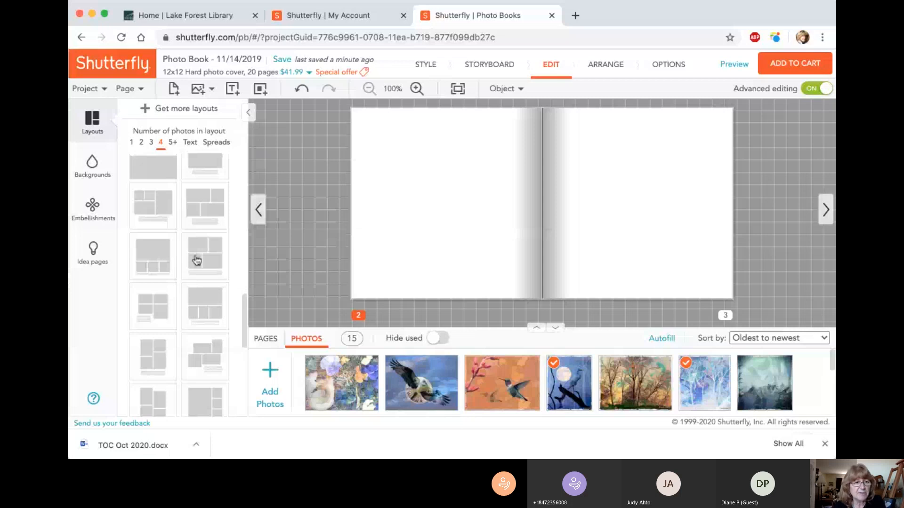
scroll(196, 260, up, 1)
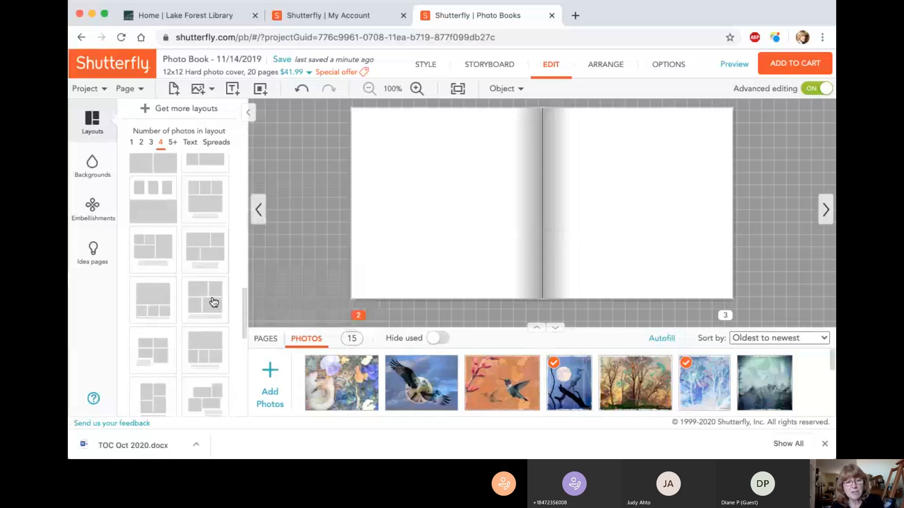
click(214, 301)
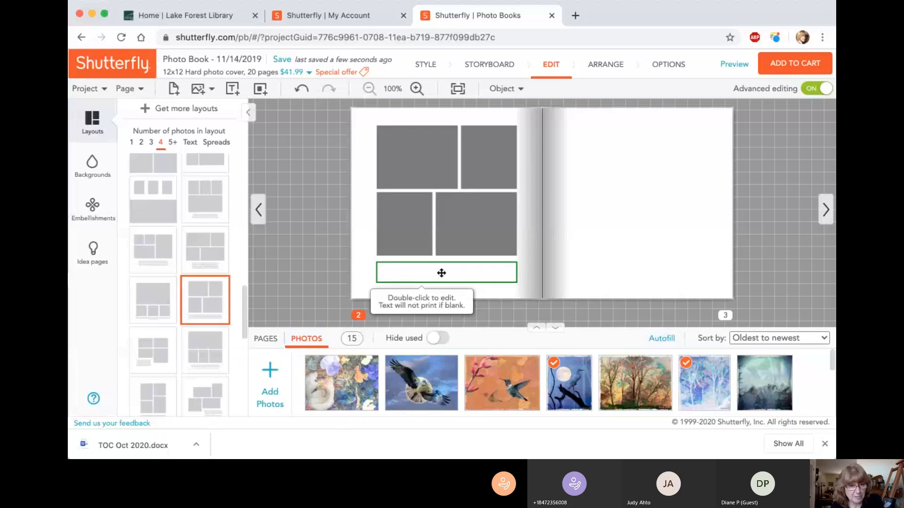
Step: Delete the text box below page 2's photo frames and extend the lower-left frame down into its space
click(441, 273)
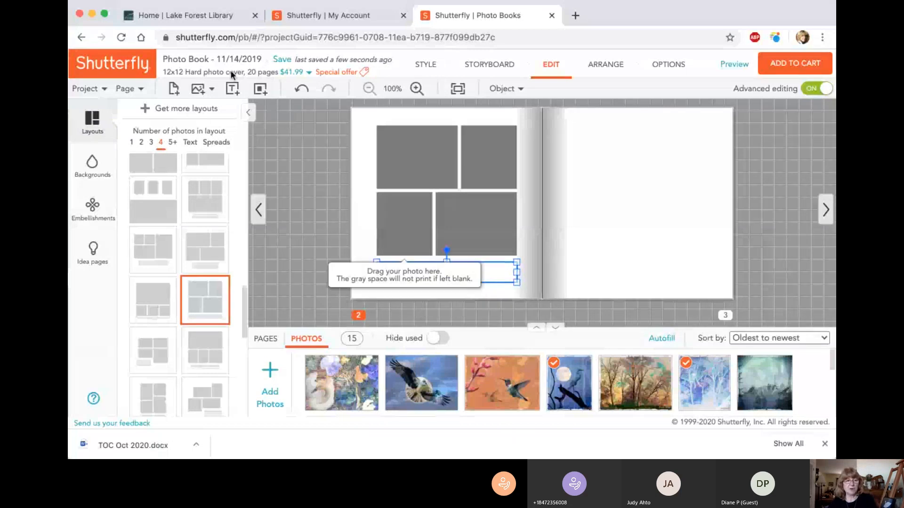
key(Delete)
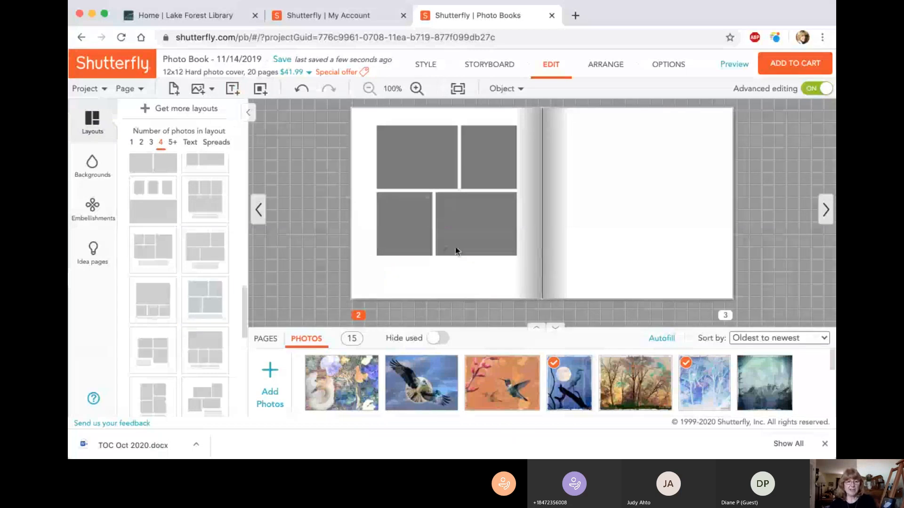
click(405, 246)
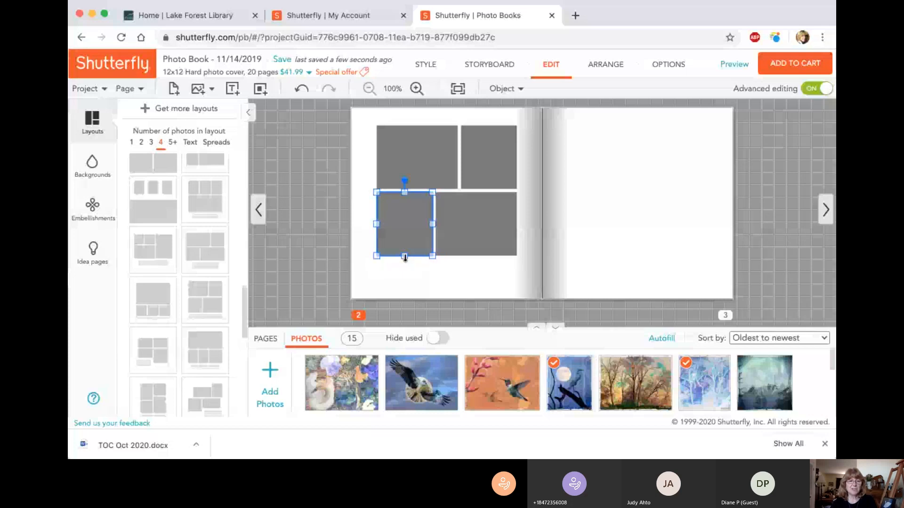
drag(404, 257, 405, 283)
Step: Extend page 2's lower-right photo frame down until its lower edge lines up with the lower-left frame
click(477, 251)
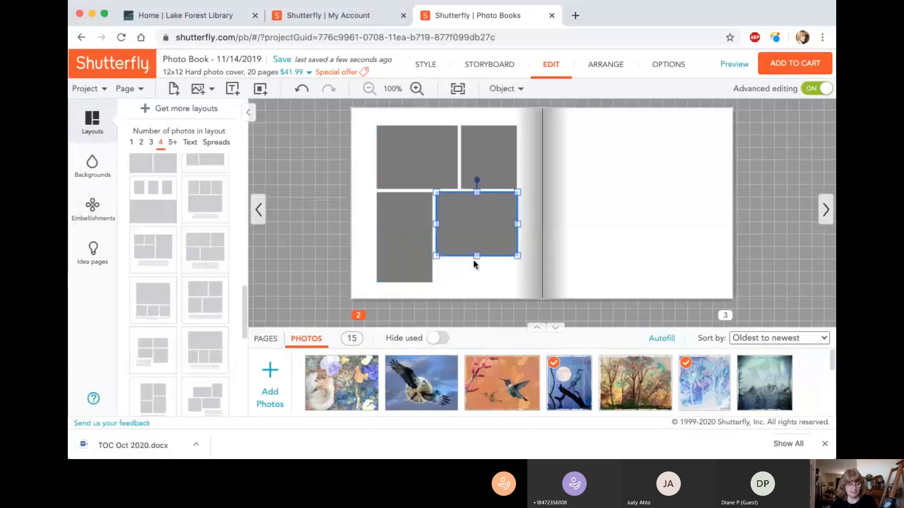
key(super+z)
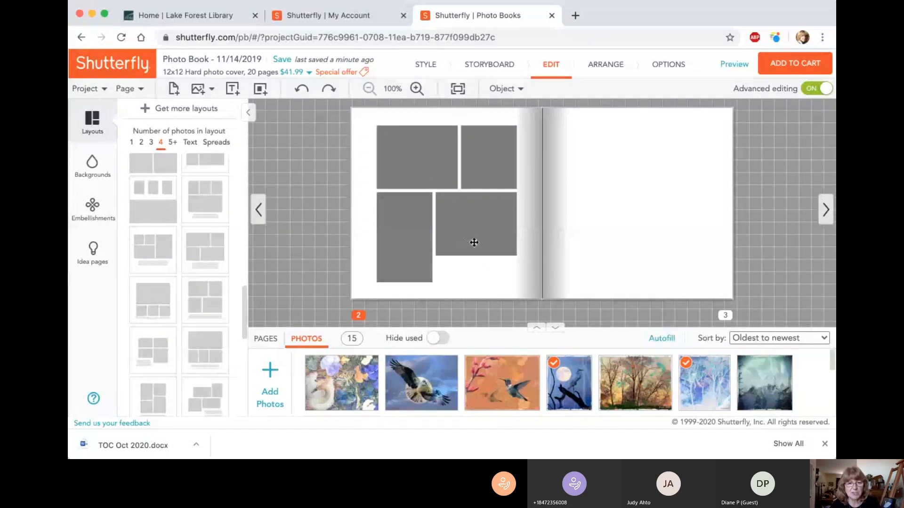
click(474, 243)
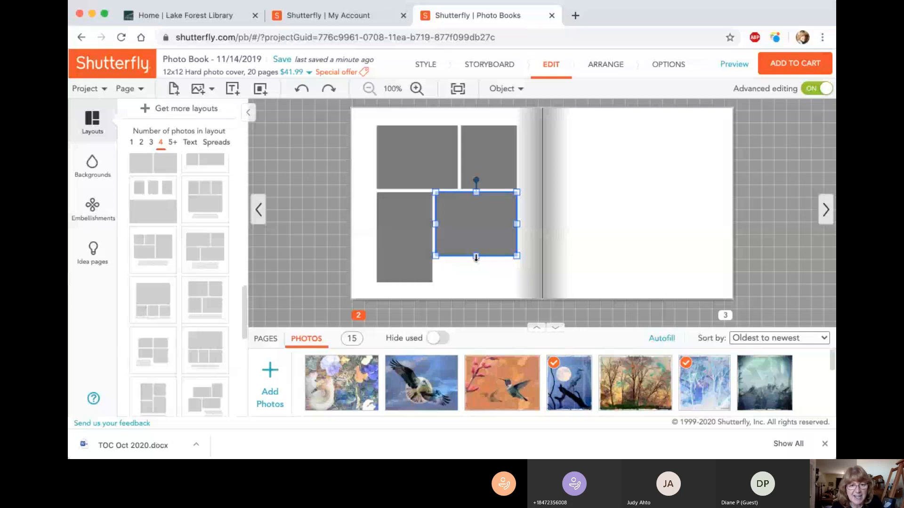
drag(476, 257, 476, 284)
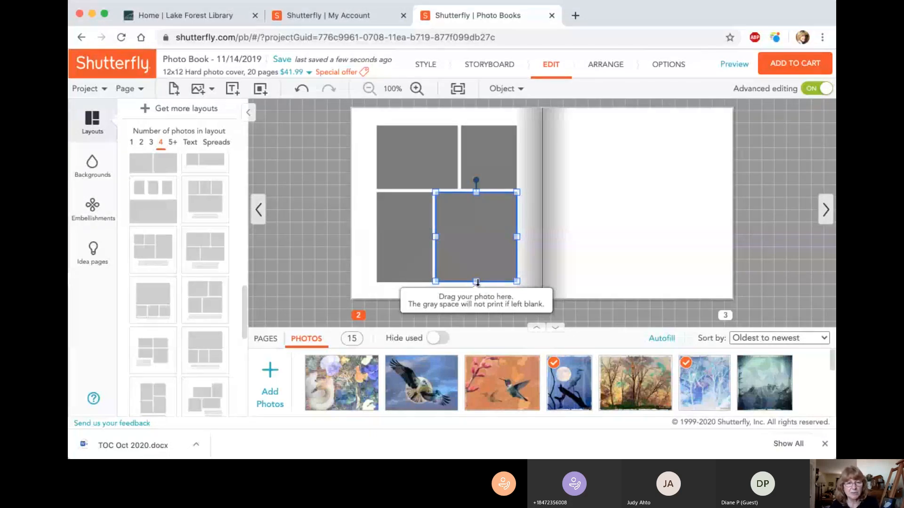
mouse_move(477, 282)
mouse_down()
mouse_move(478, 272)
mouse_move(478, 295)
mouse_move(480, 284)
mouse_up()
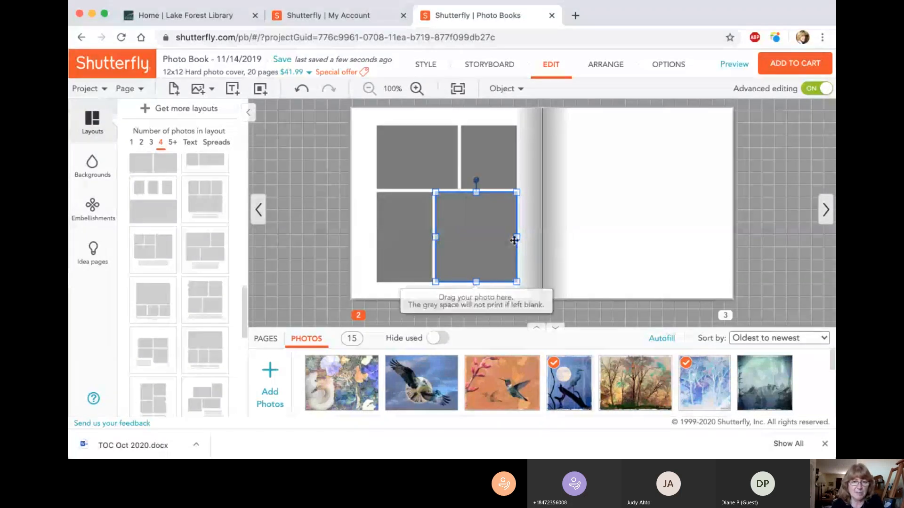
click(524, 178)
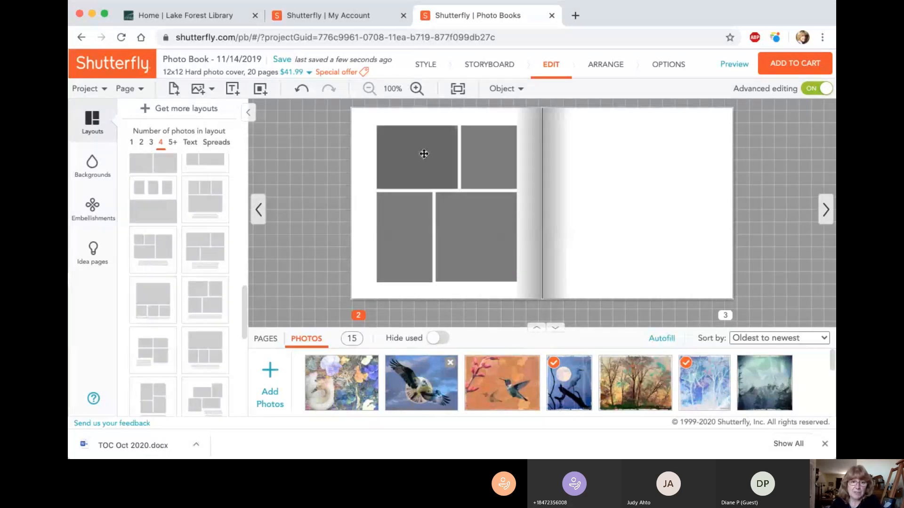
Step: Place the flying eagle photo in page 2's upper-left frame and the heron-and-moon photo in the upper-right frame
drag(423, 153, 430, 154)
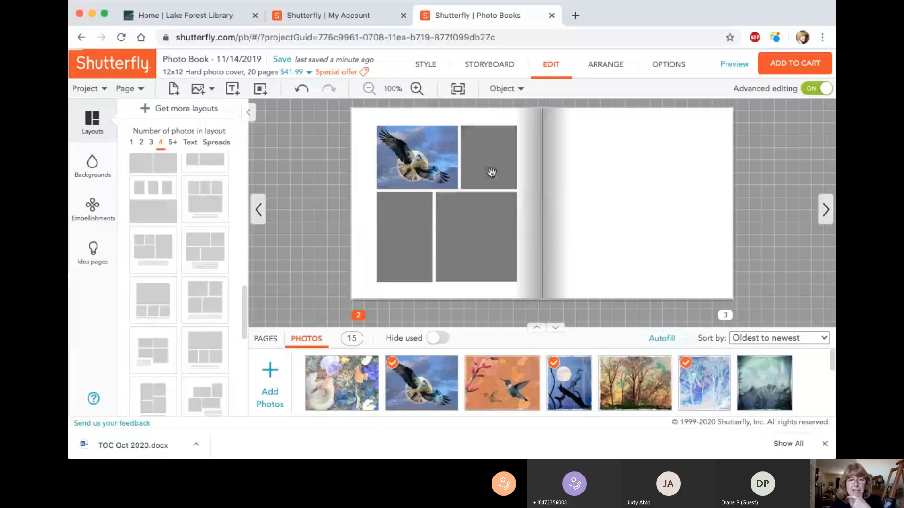
drag(492, 173, 490, 173)
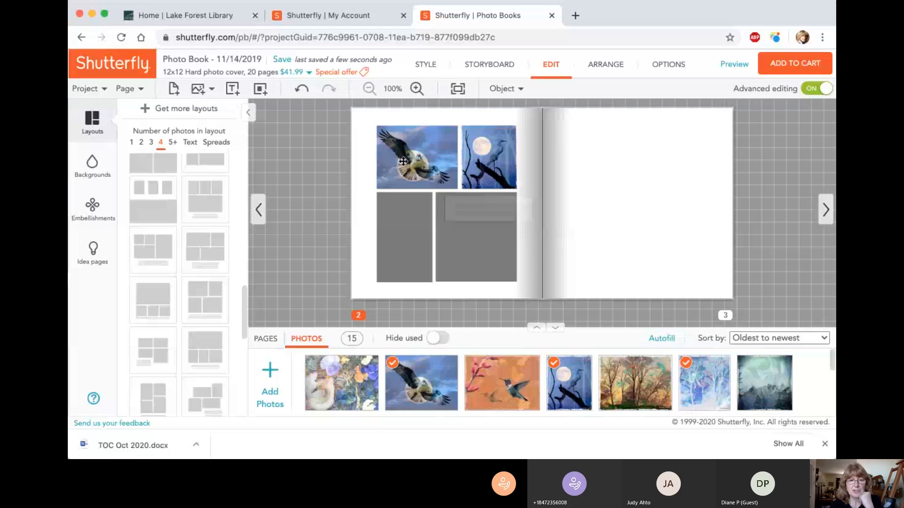
Step: Replace page 2's two lower frames with one full-width frame by removing the lower-left one, and fill it with the hummingbird photo
click(408, 252)
key(Delete)
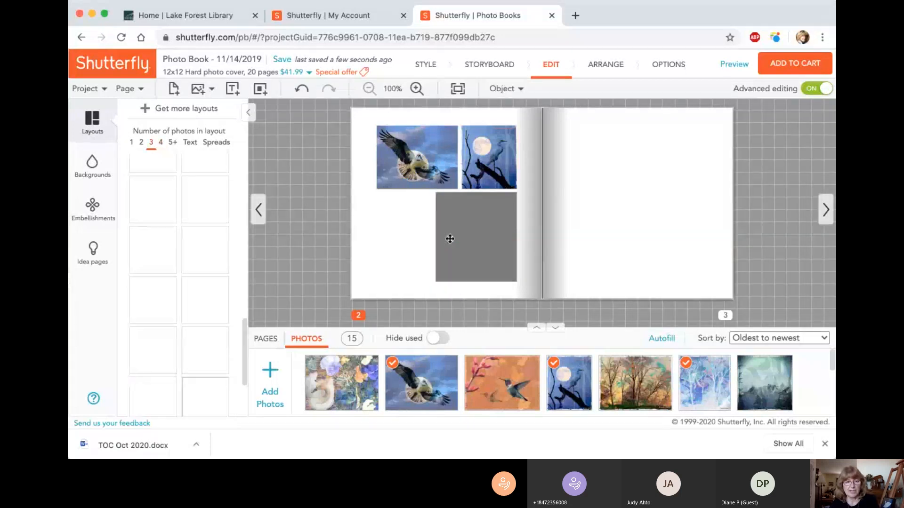
drag(435, 237, 376, 227)
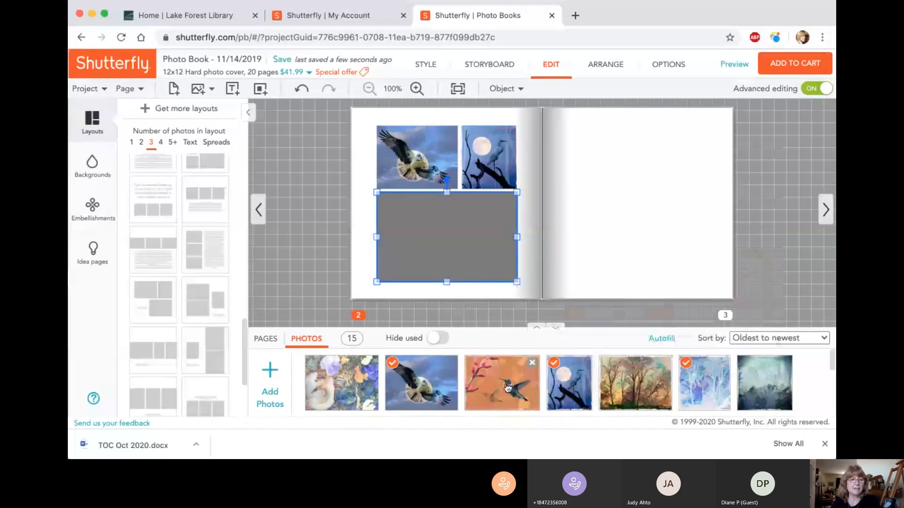
drag(508, 386, 449, 250)
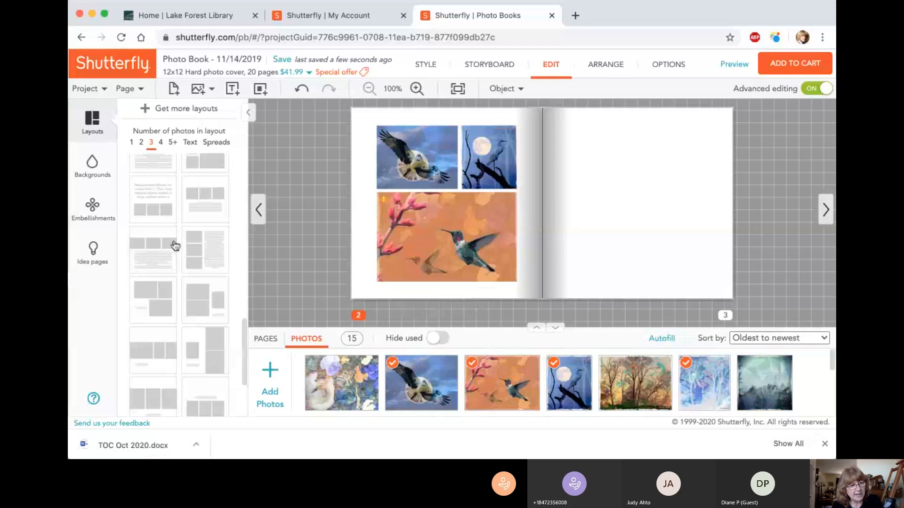
scroll(175, 246, up, 10)
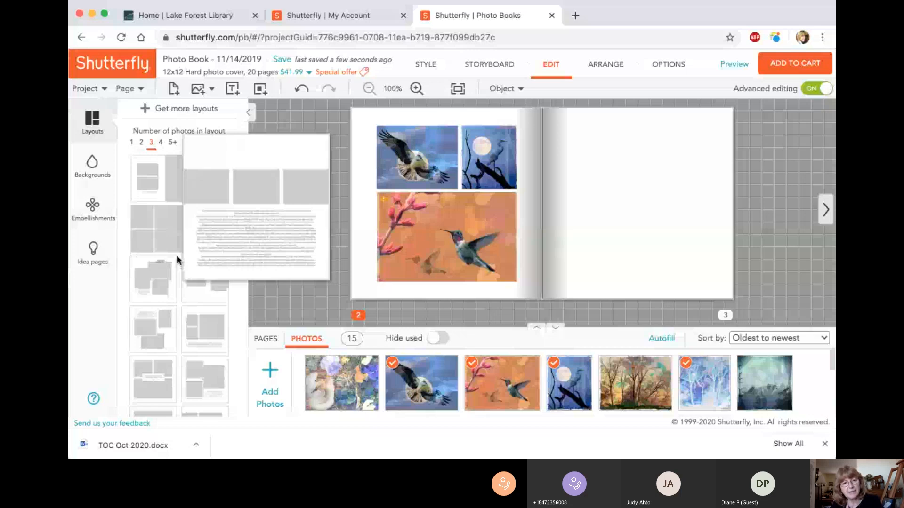
scroll(176, 255, down, 2)
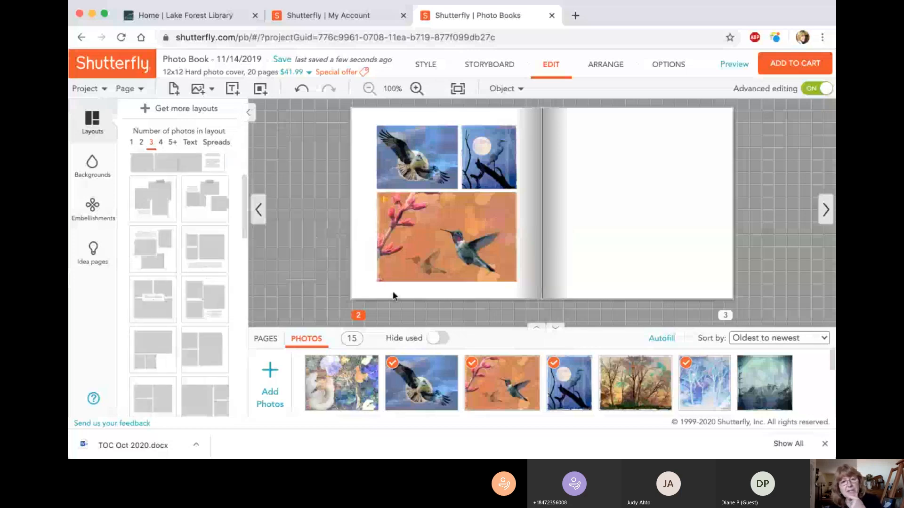